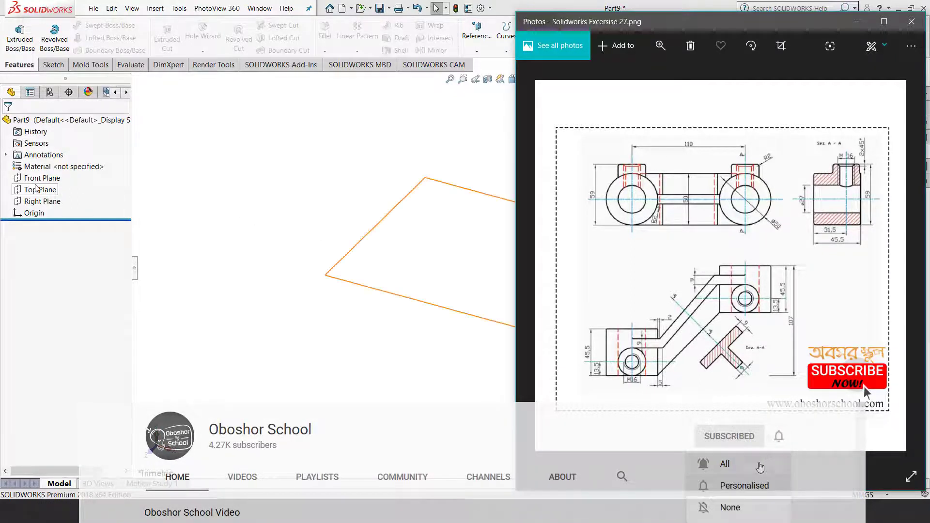
Start a sketch on the Top Plane and draw two concentric circles at the origin, with radii about 30 mm and 67 mm.
{"action": "left_click", "coordinate": [38, 191]}
{"action": "left_click", "coordinate": [49, 176]}
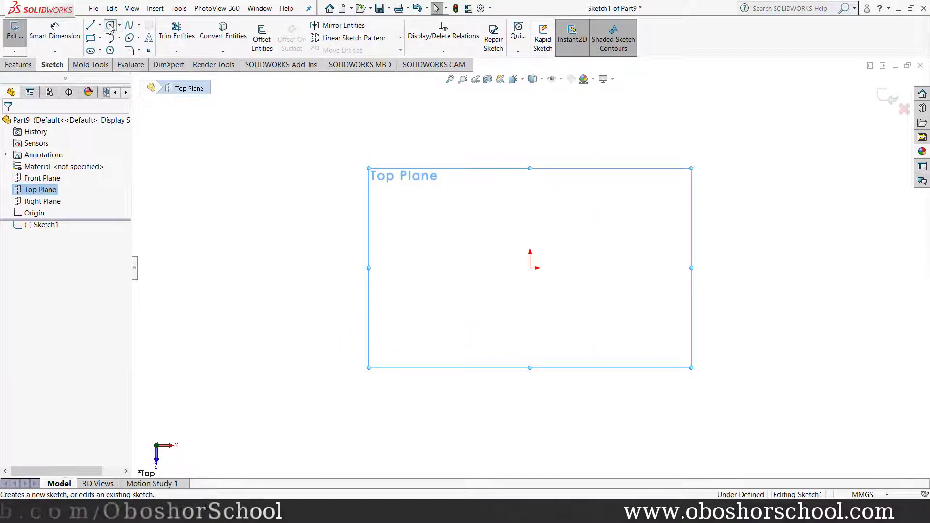
{"action": "left_click", "coordinate": [111, 26]}
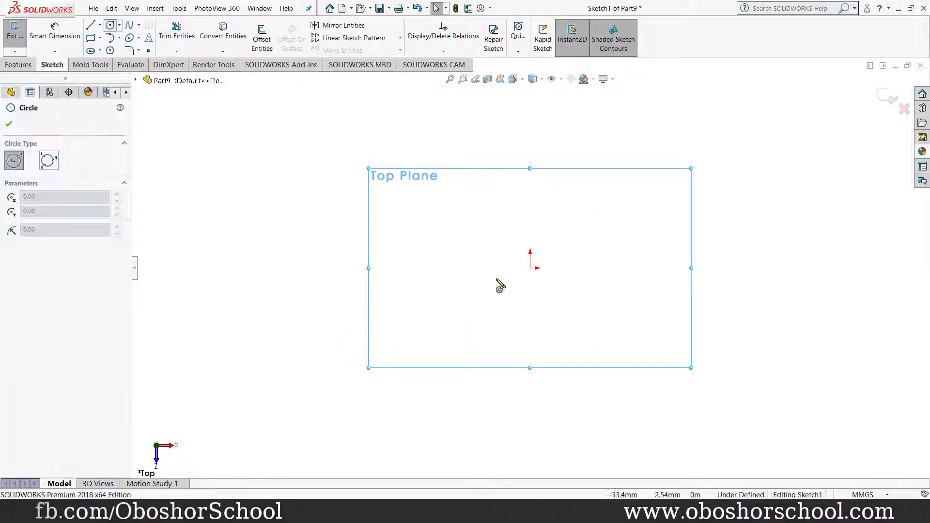
{"action": "left_click", "coordinate": [531, 269]}
{"action": "left_click", "coordinate": [580, 292]}
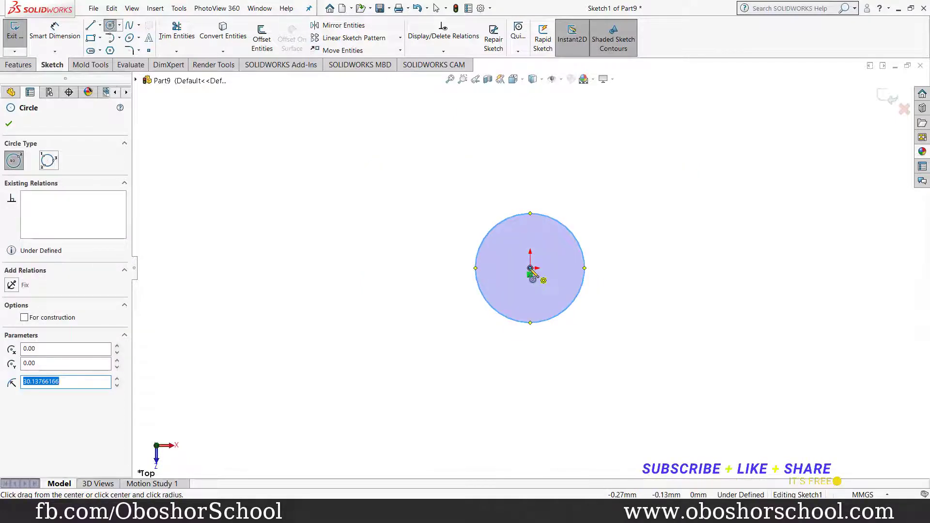
{"action": "left_click", "coordinate": [531, 269]}
{"action": "left_click", "coordinate": [631, 336]}
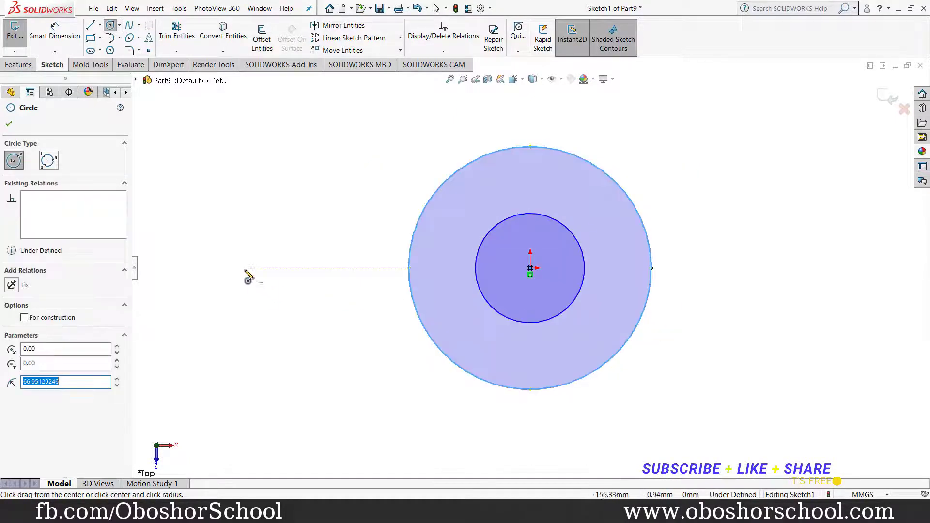
Draw two concentric circles about 166 mm left of the origin, level with it, with radii about 30 mm and 54 mm.
{"action": "left_click", "coordinate": [230, 268]}
{"action": "left_click", "coordinate": [275, 297]}
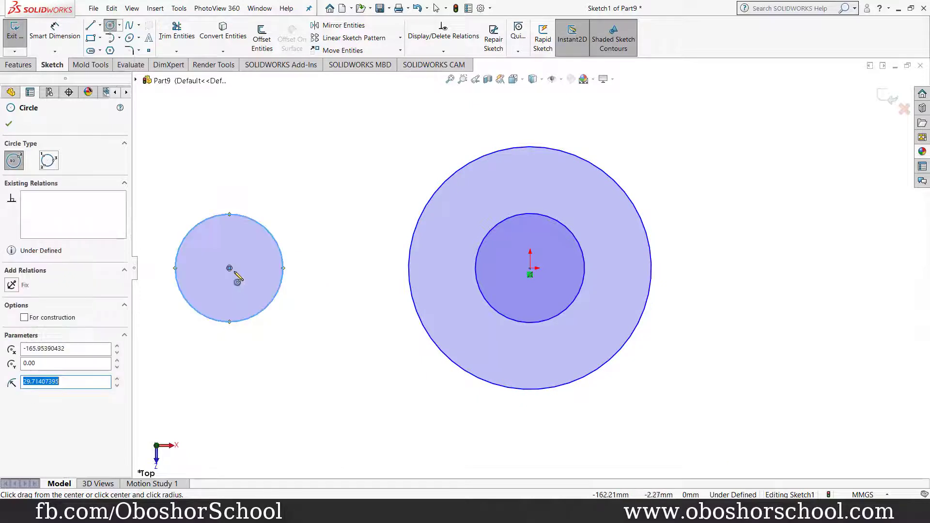
{"action": "left_click", "coordinate": [230, 268]}
{"action": "left_click", "coordinate": [310, 324]}
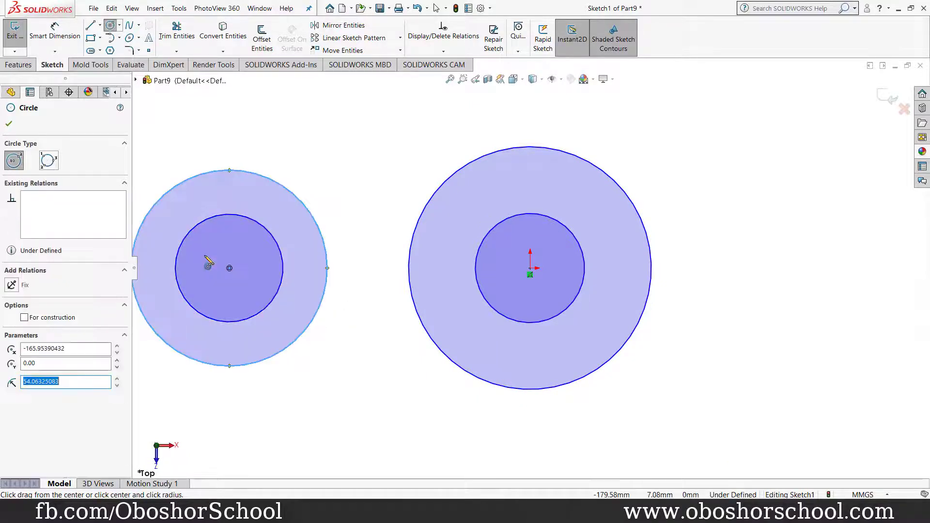
{"action": "left_click", "coordinate": [9, 125]}
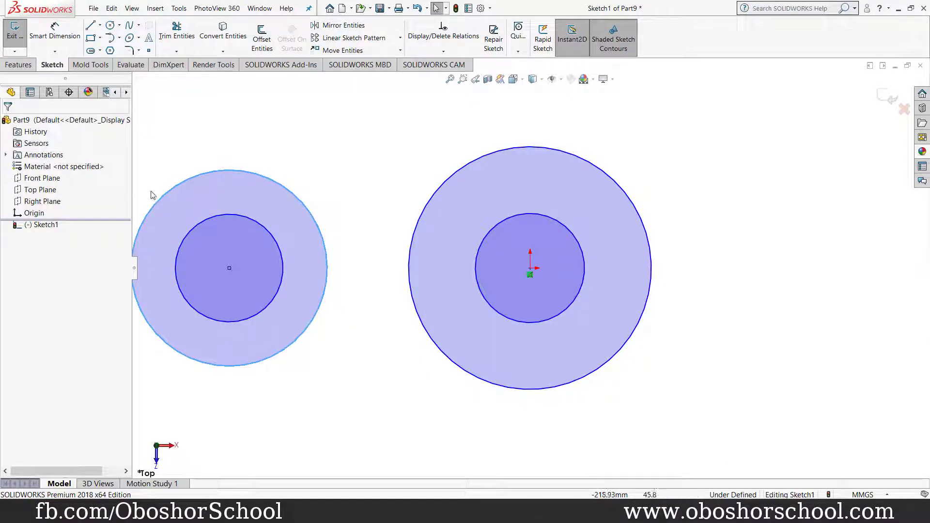
Draw a horizontal centerline from the left circles' centre to the origin.
{"action": "left_click", "coordinate": [100, 26]}
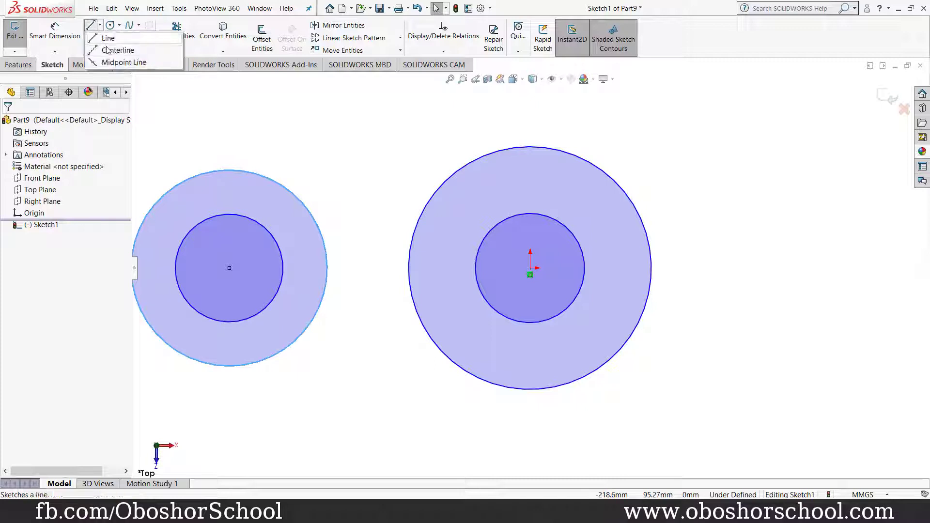
{"action": "left_click", "coordinate": [116, 47]}
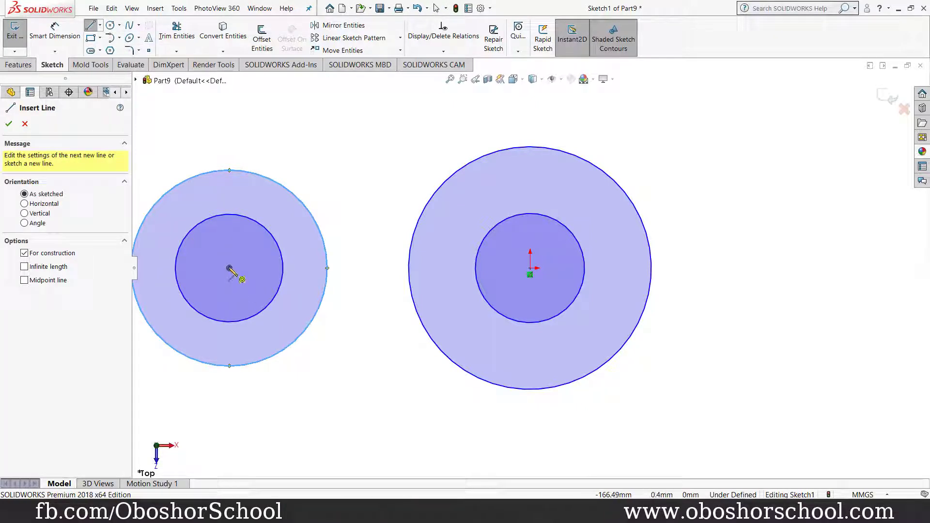
{"action": "left_click", "coordinate": [230, 268]}
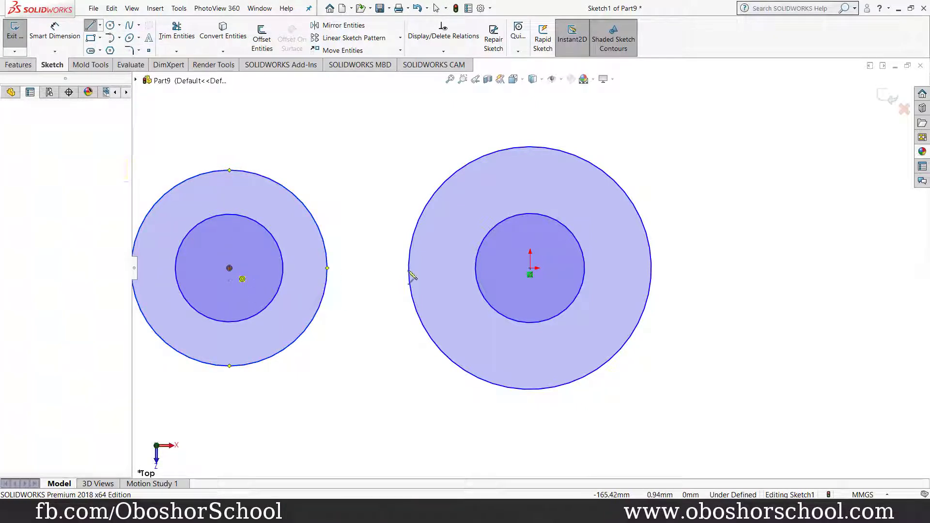
{"action": "left_click", "coordinate": [530, 268]}
{"action": "right_click", "coordinate": [393, 227]}
{"action": "left_click", "coordinate": [418, 235]}
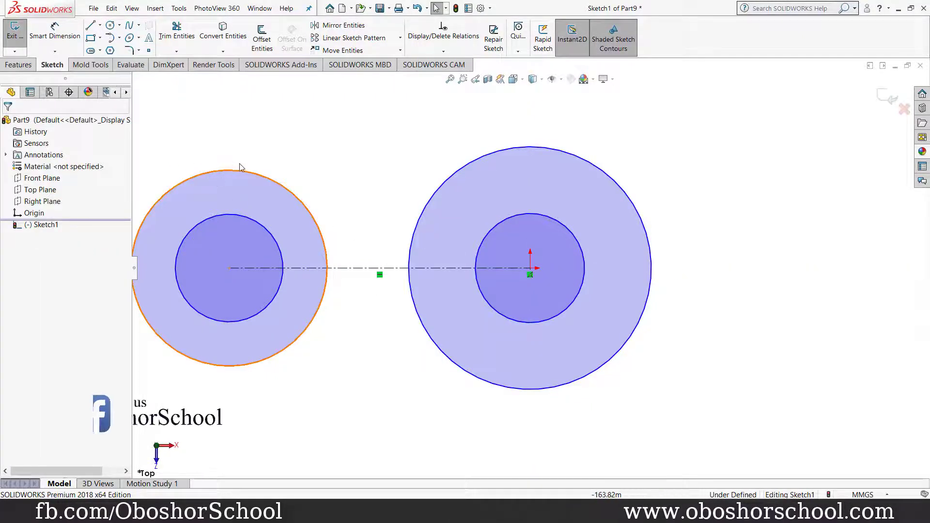
Dimension the circles at the origin with a 50 mm outer diameter and a 27 mm inner diameter.
{"action": "left_click", "coordinate": [55, 33]}
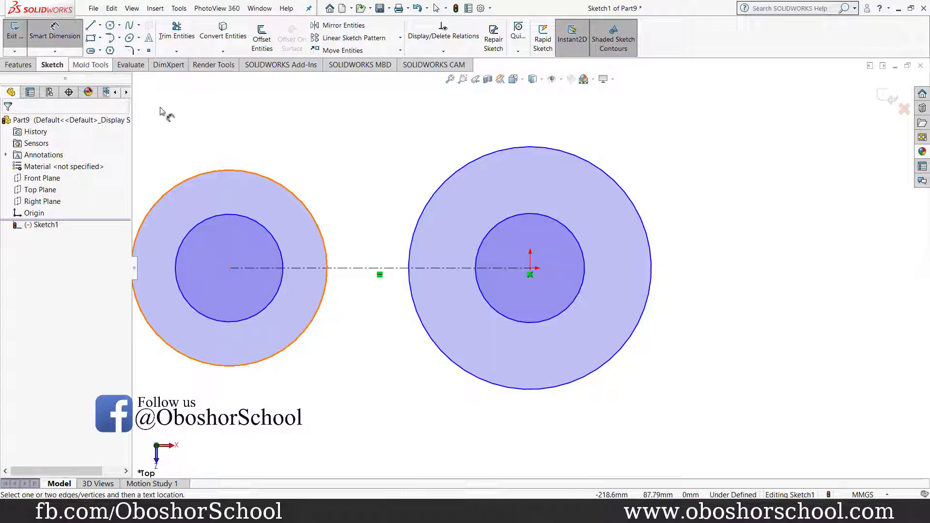
{"action": "left_click", "coordinate": [458, 174]}
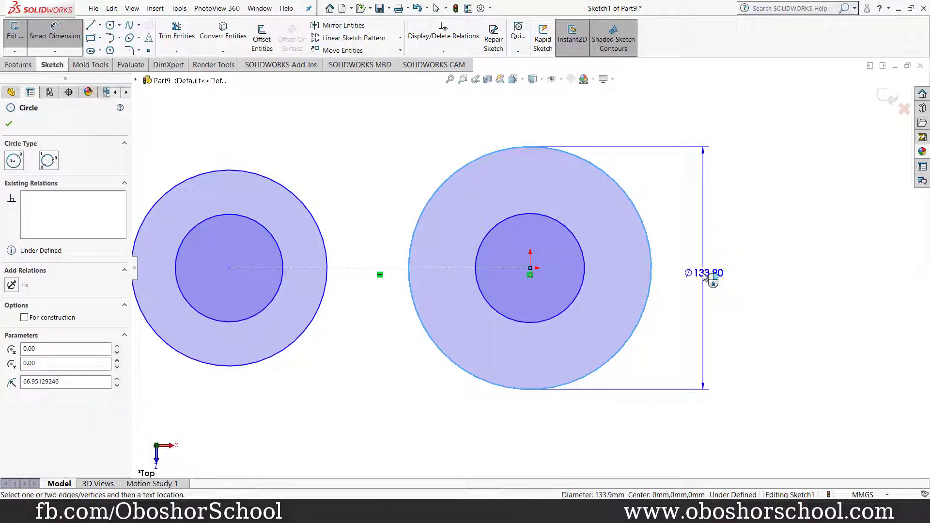
{"action": "left_click", "coordinate": [709, 276]}
{"action": "type", "text": "50"}
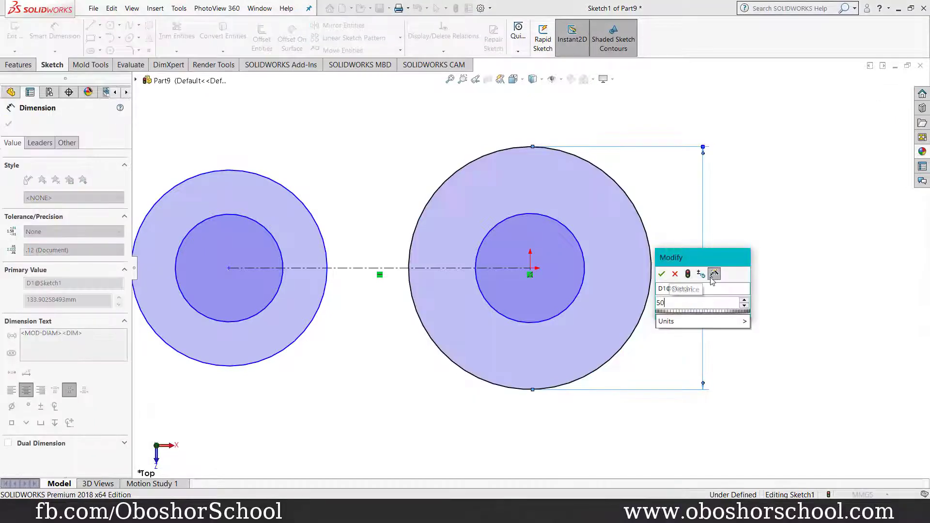
{"action": "key", "text": "Return"}
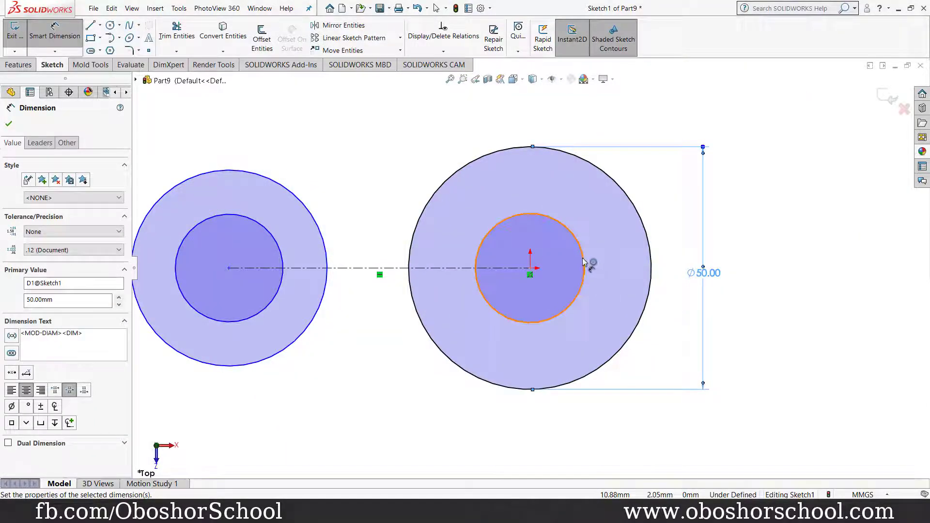
{"action": "left_click", "coordinate": [586, 265]}
{"action": "left_click", "coordinate": [677, 283]}
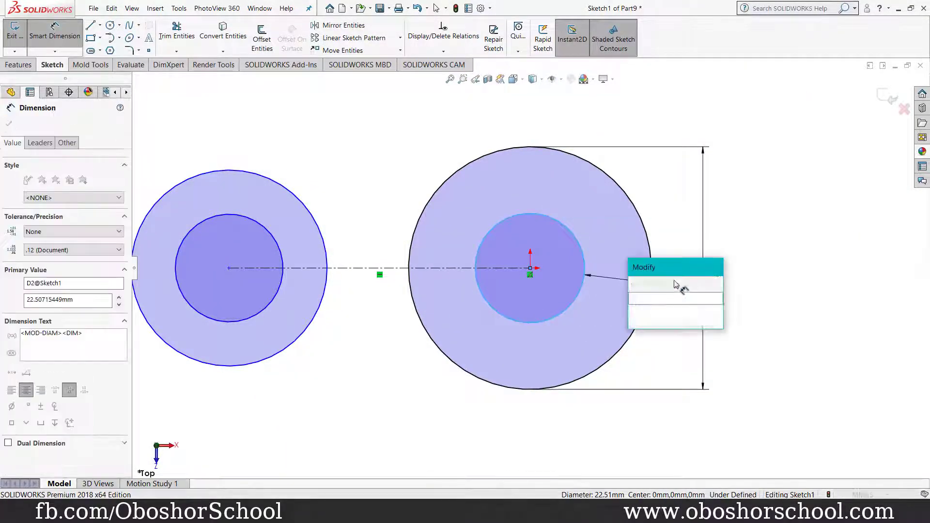
{"action": "type", "text": "27"}
{"action": "key", "text": "Return"}
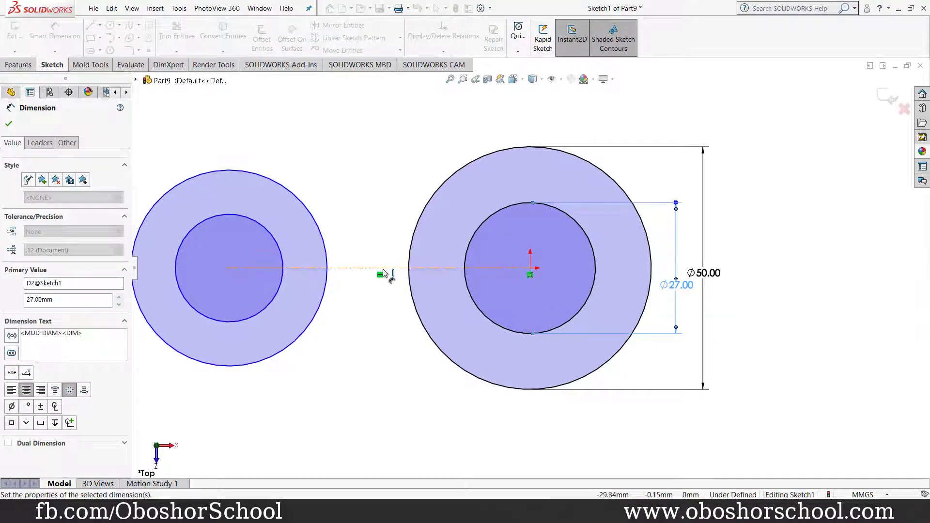
Dimension the centerline between the two circle centres to 110 mm.
{"action": "left_click", "coordinate": [383, 267]}
{"action": "left_click", "coordinate": [383, 134]}
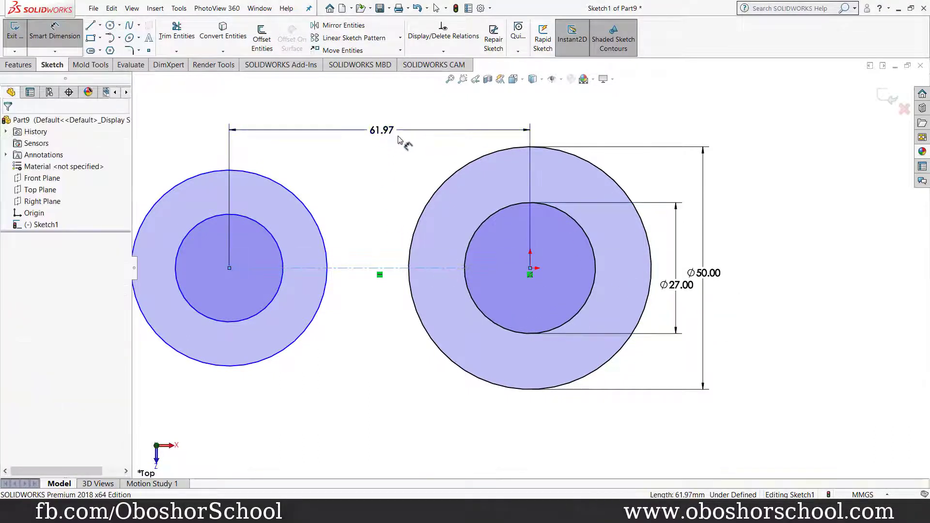
{"action": "type", "text": "110"}
{"action": "key", "text": "Return"}
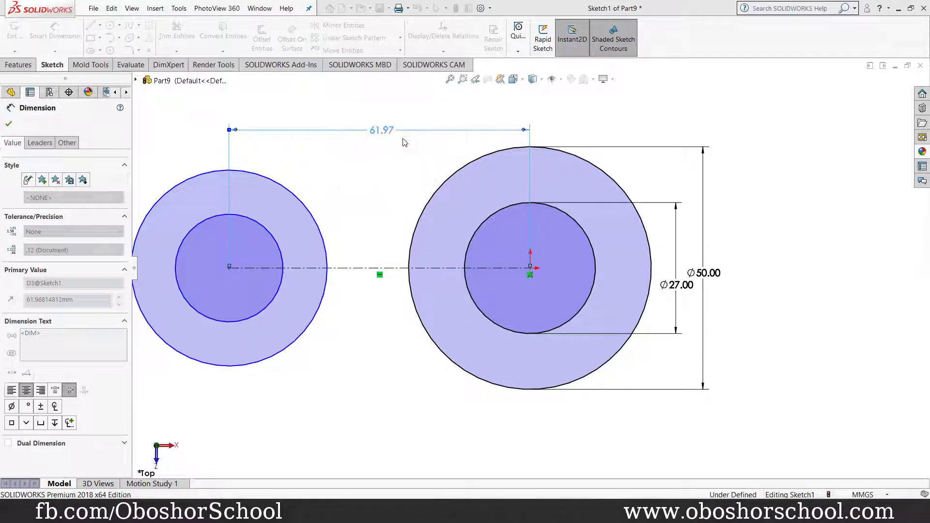
{"action": "left_click", "coordinate": [449, 80]}
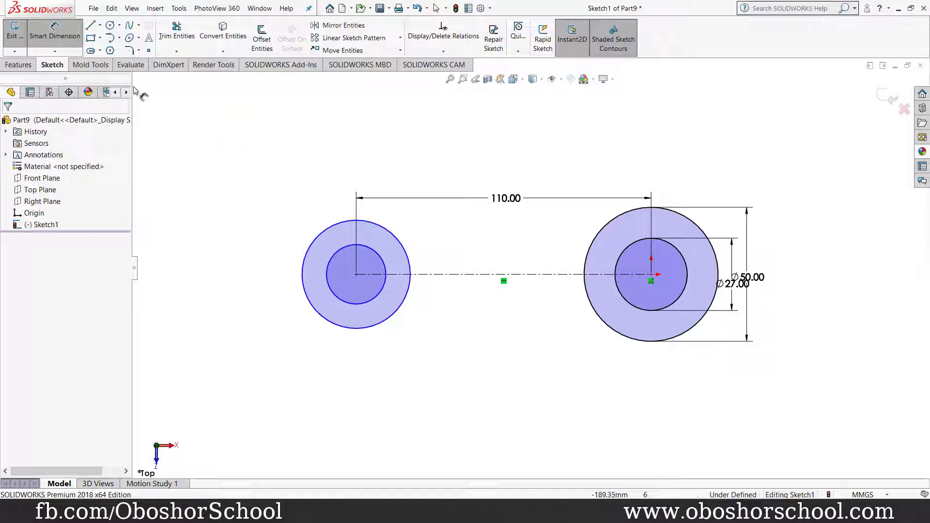
Add an Equal relation between the left and right outer circles.
{"action": "right_click", "coordinate": [233, 138]}
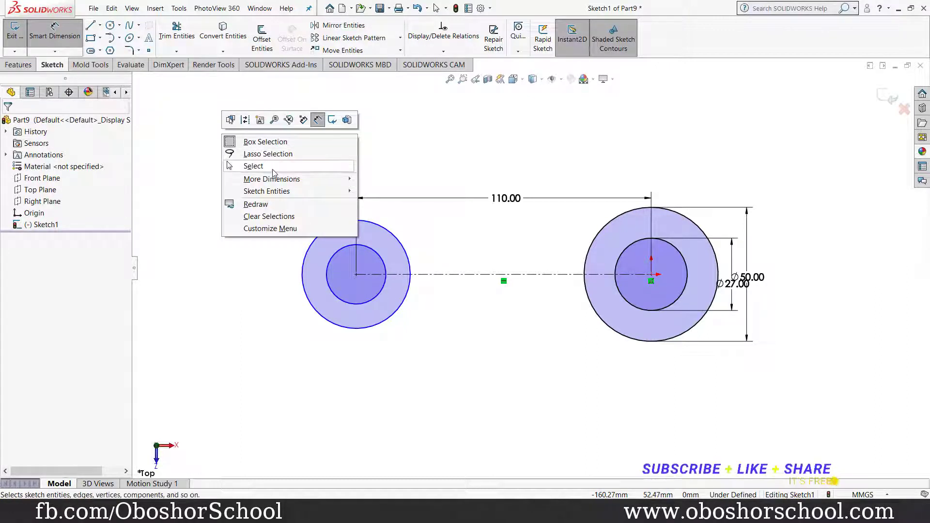
{"action": "left_click", "coordinate": [273, 170]}
{"action": "left_click", "coordinate": [347, 226]}
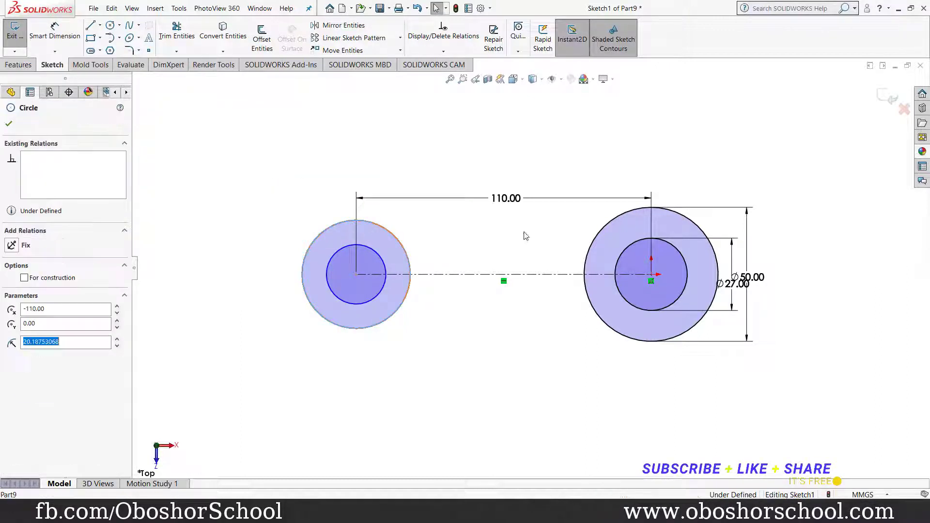
{"action": "left_click", "coordinate": [611, 225], "text": "shift"}
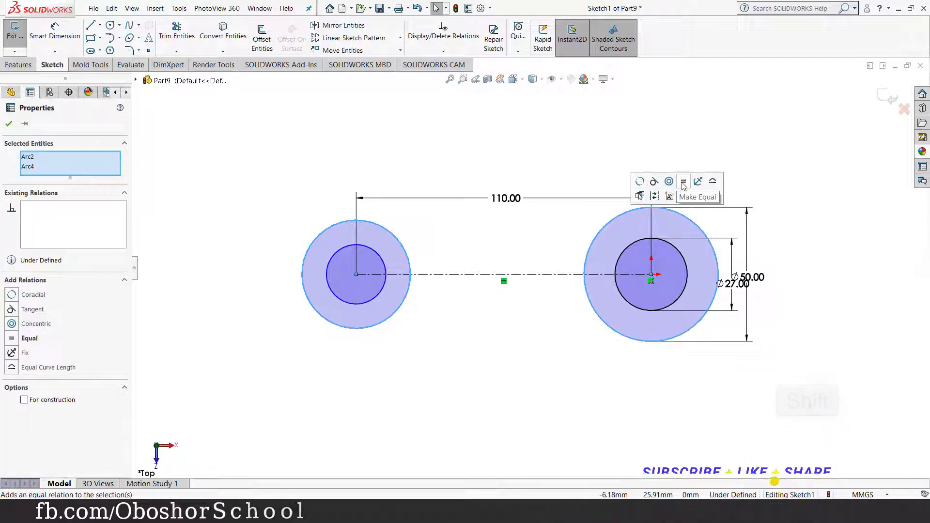
{"action": "left_click", "coordinate": [683, 181]}
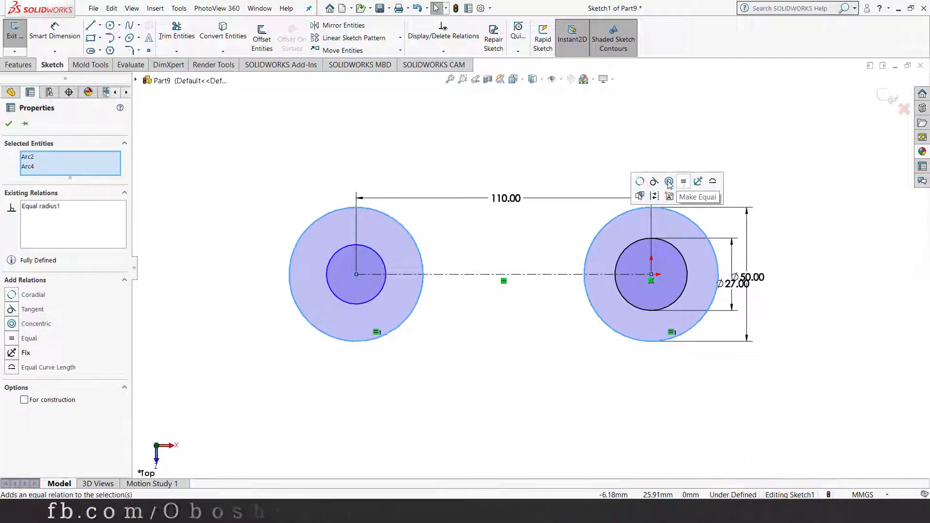
Add an Equal relation between the left and right inner circles and exit the sketch.
{"action": "left_click", "coordinate": [369, 251]}
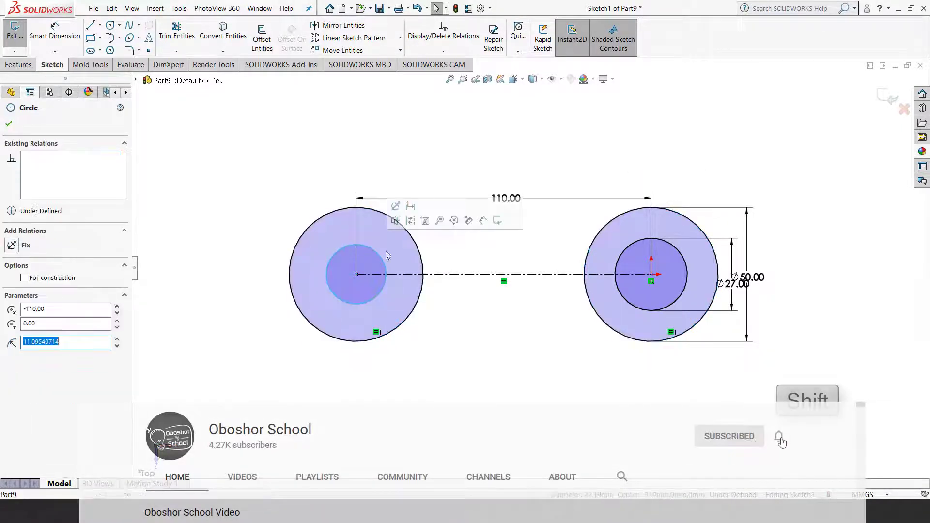
{"action": "left_click", "coordinate": [631, 251], "text": "shift"}
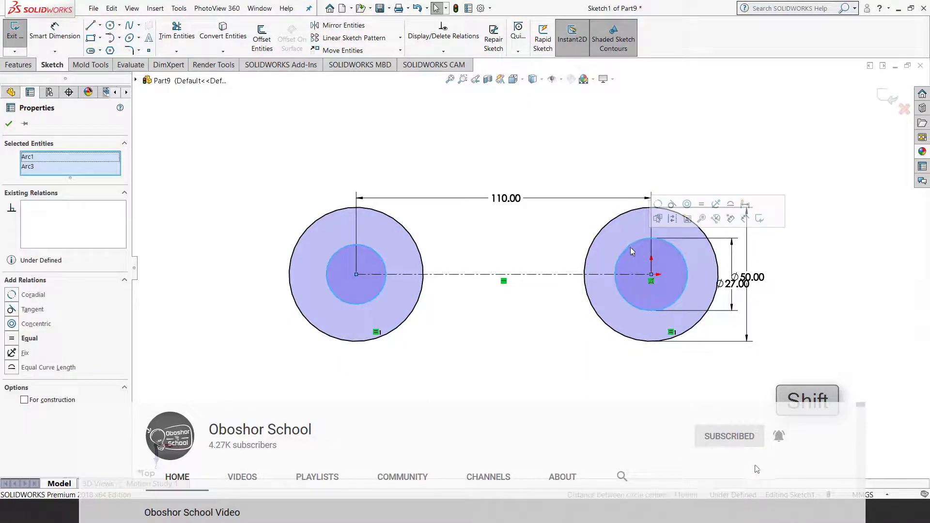
{"action": "left_click", "coordinate": [701, 205]}
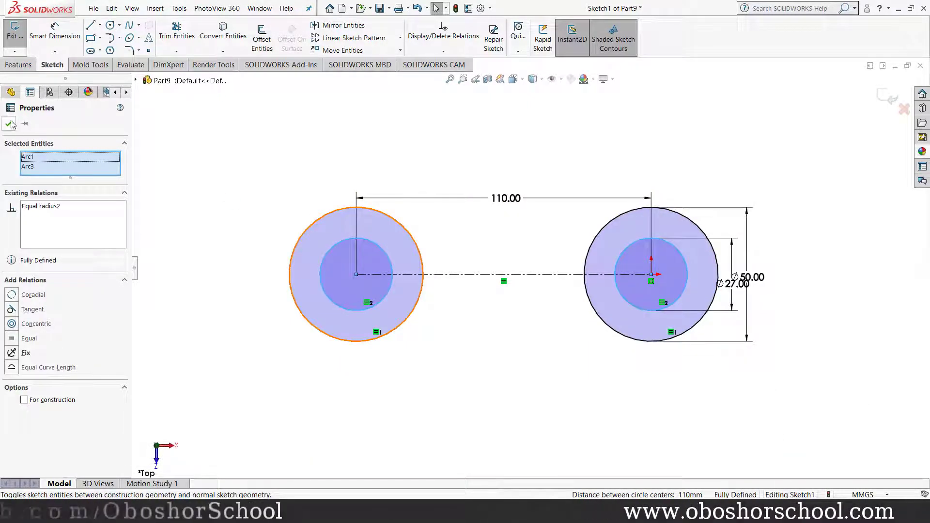
{"action": "key", "text": "Escape"}
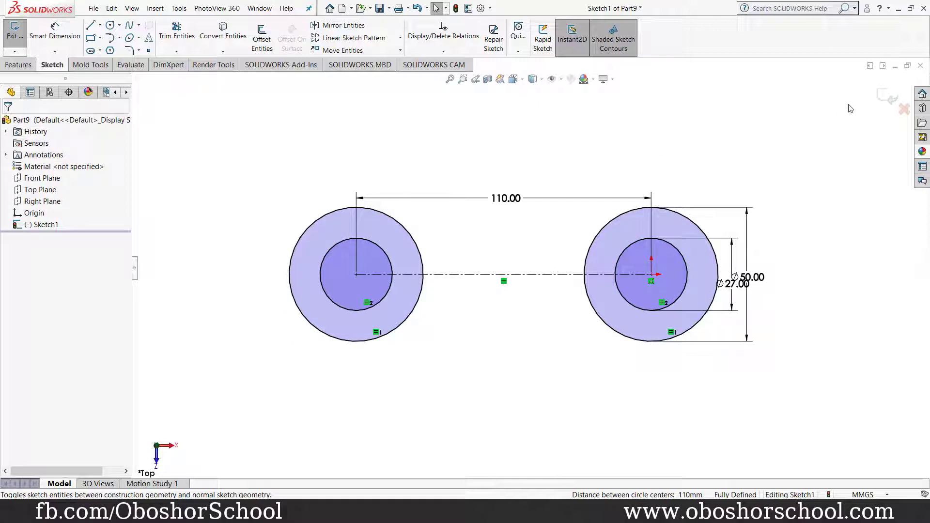
{"action": "left_click", "coordinate": [890, 101]}
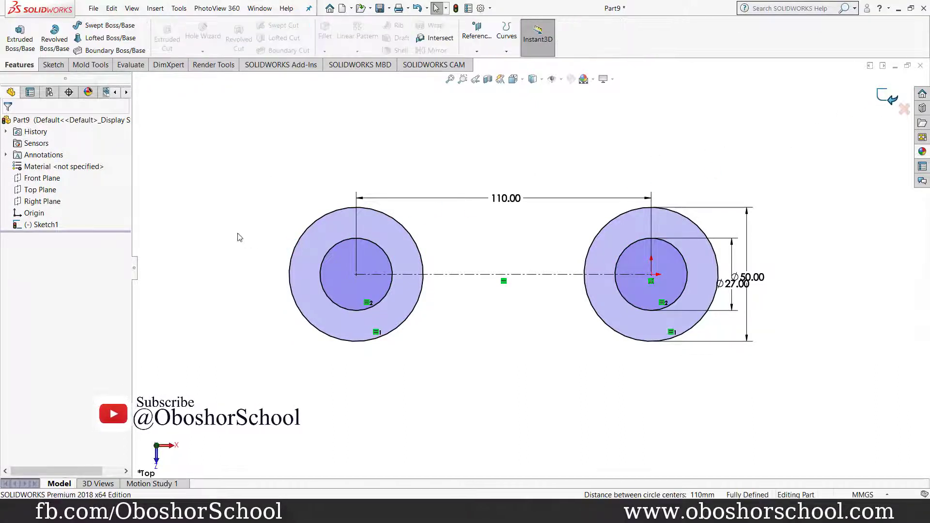
Extrude only the left outer circle contour upward as a solid cylinder, Blind, 45.5 mm deep.
{"action": "left_click", "coordinate": [19, 42]}
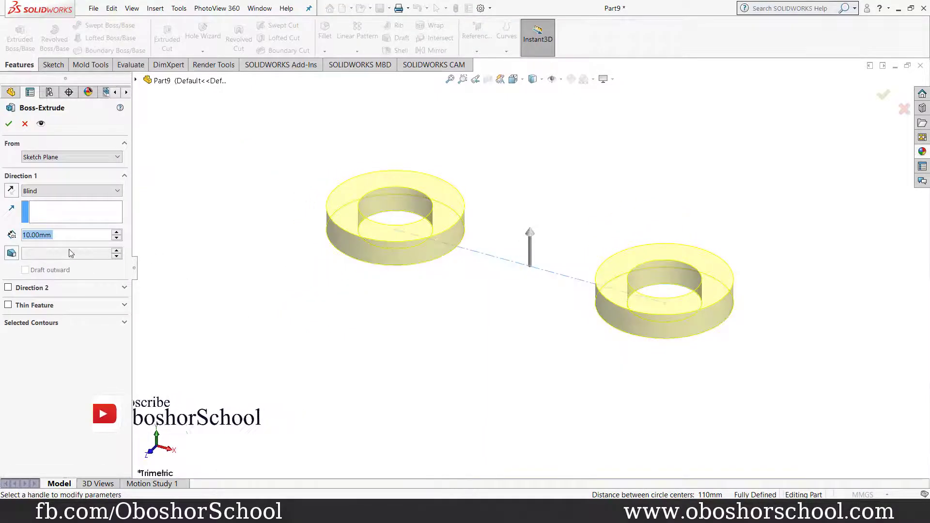
{"action": "type", "text": "45.5"}
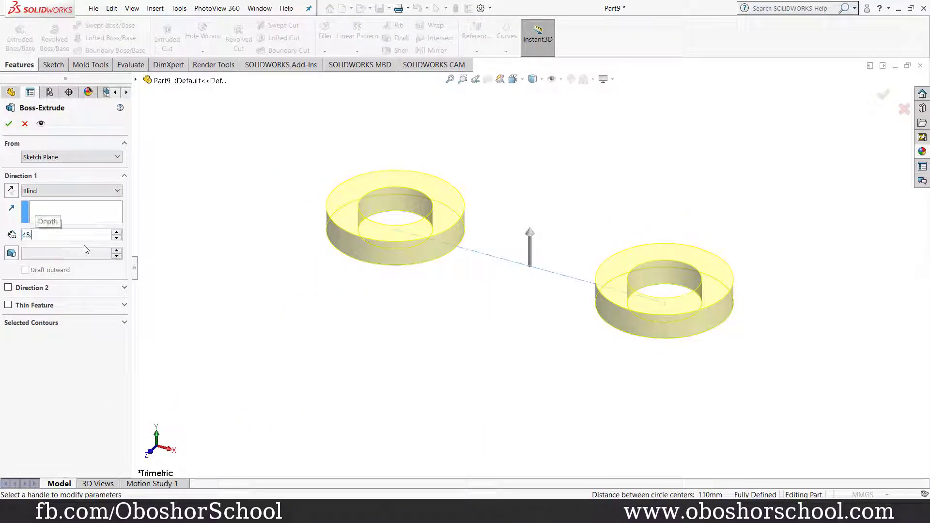
{"action": "key", "text": "Return"}
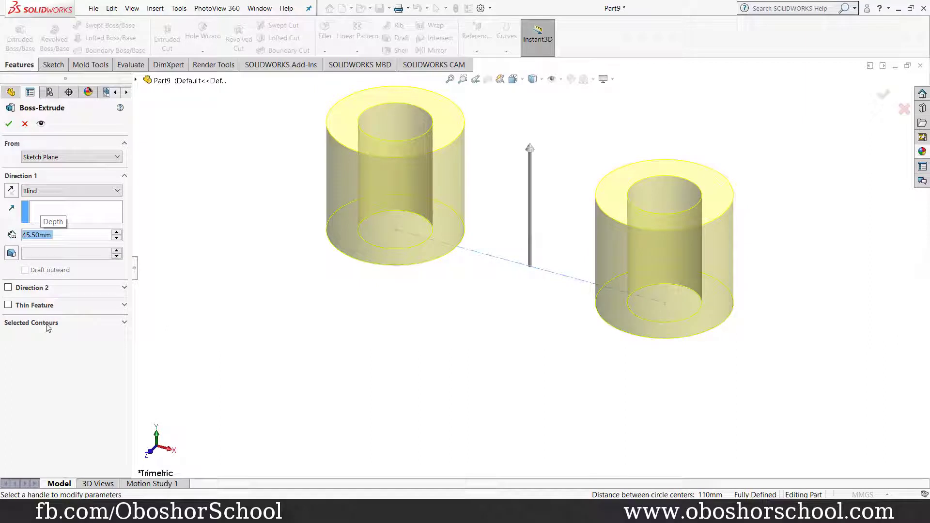
{"action": "left_click", "coordinate": [48, 323]}
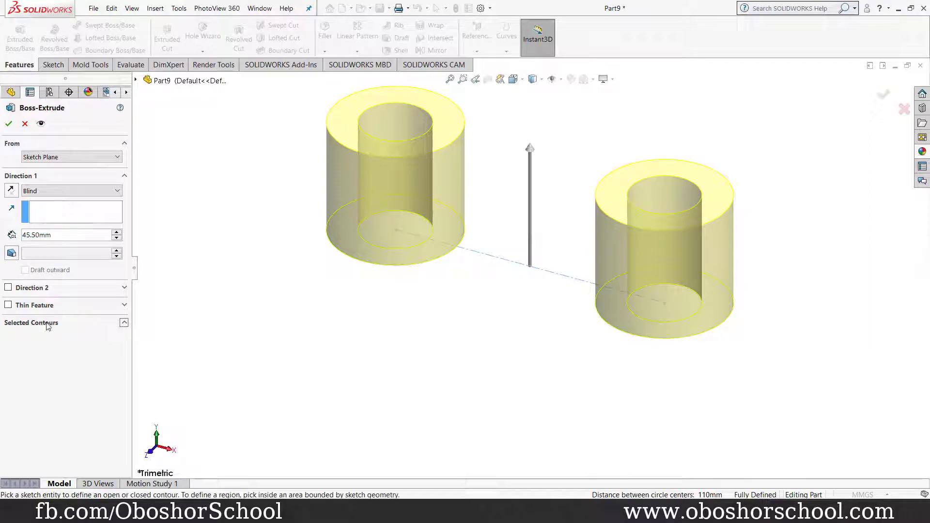
{"action": "left_click", "coordinate": [368, 267]}
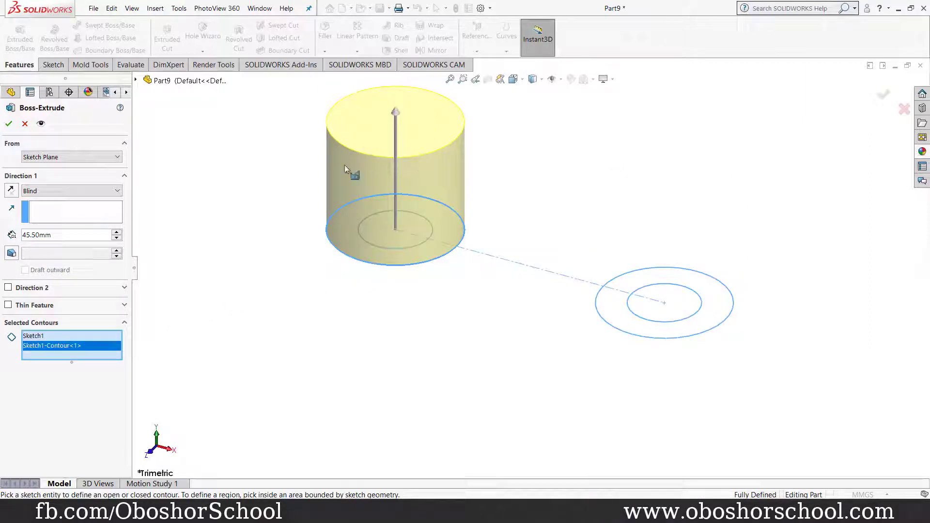
{"action": "left_click", "coordinate": [8, 125]}
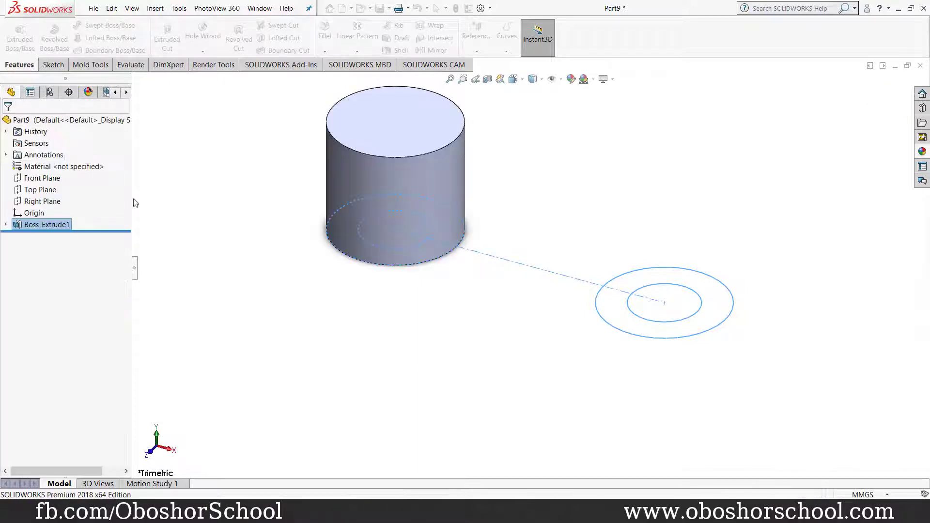
Start a boss extrusion from the first extrusion's sketch, using only the right outer circle as the contour.
{"action": "left_click", "coordinate": [6, 225]}
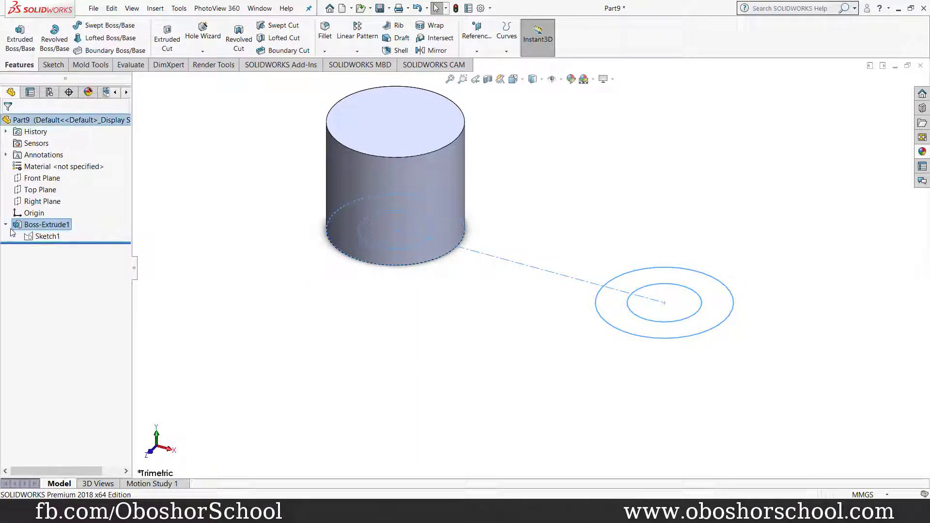
{"action": "left_click", "coordinate": [48, 237]}
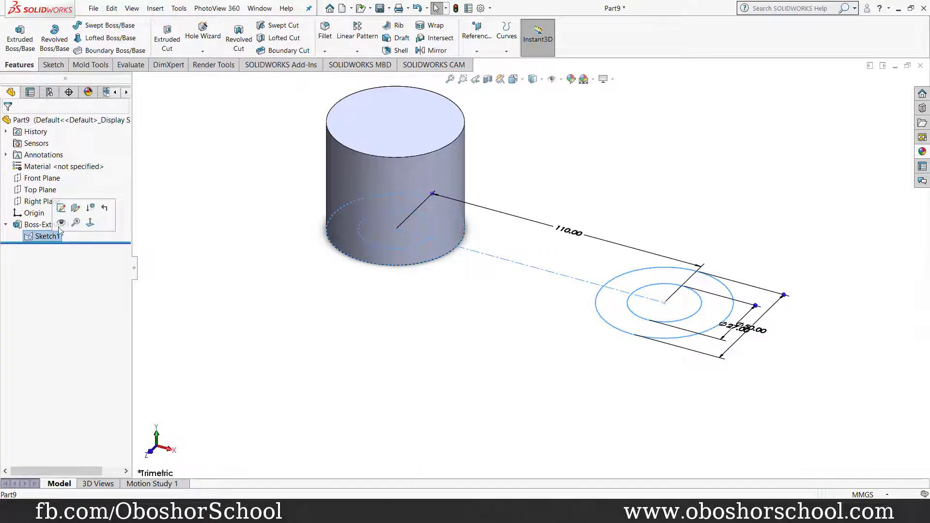
{"action": "left_click", "coordinate": [19, 37]}
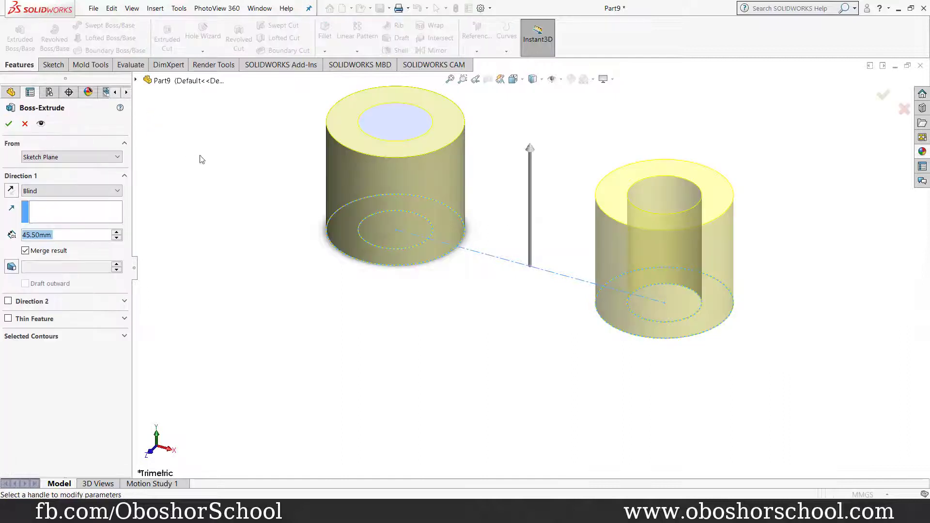
{"action": "left_click", "coordinate": [43, 339]}
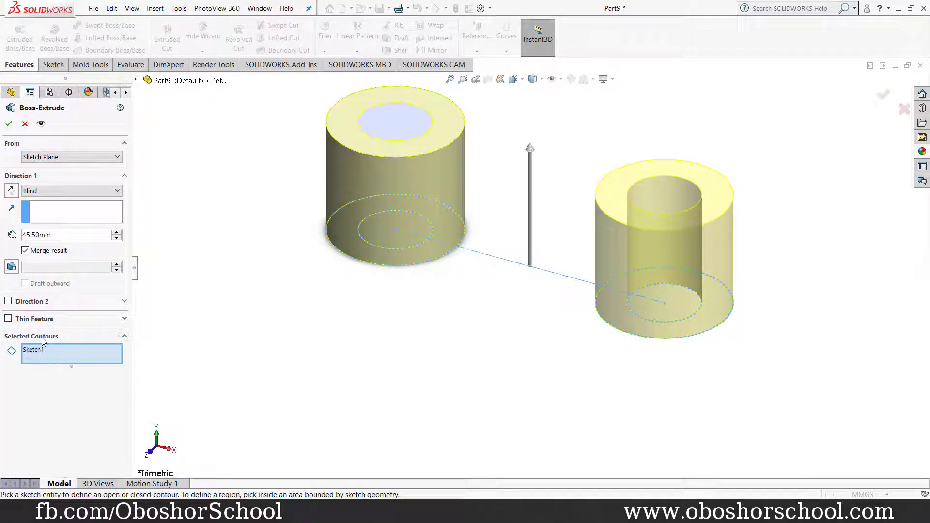
{"action": "left_click", "coordinate": [650, 340]}
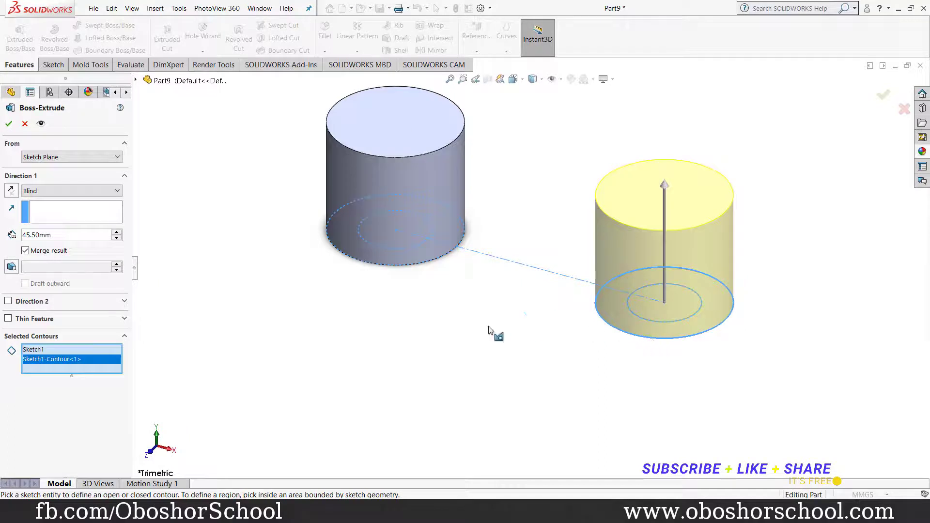
Offset the extrusion start 107 mm from the sketch plane, reverse its direction downward, and create the boss 45.5 mm deep.
{"action": "left_click", "coordinate": [89, 158]}
{"action": "left_click", "coordinate": [73, 188]}
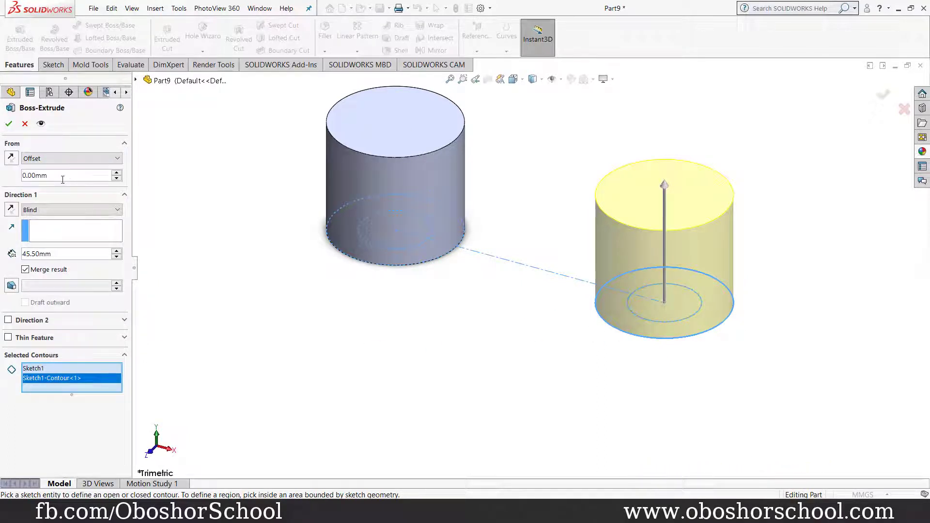
{"action": "type", "text": "107"}
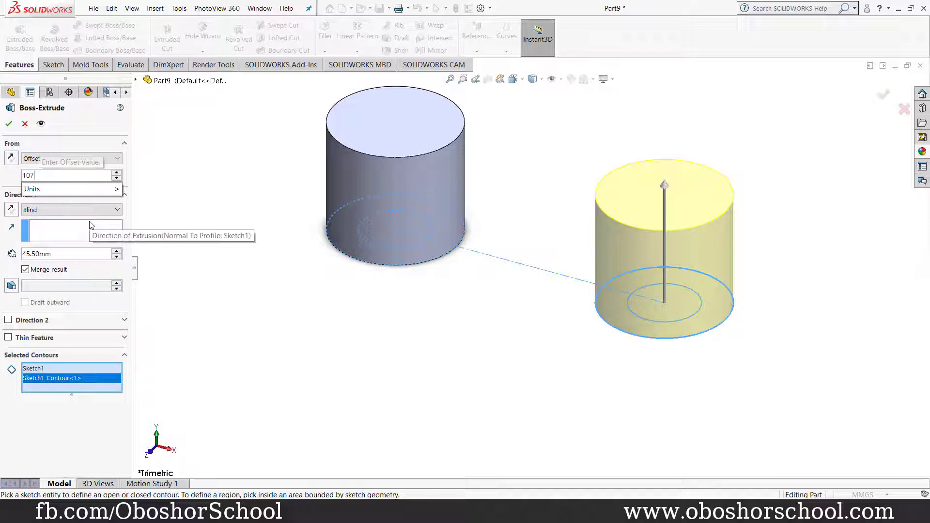
{"action": "key", "text": "Return"}
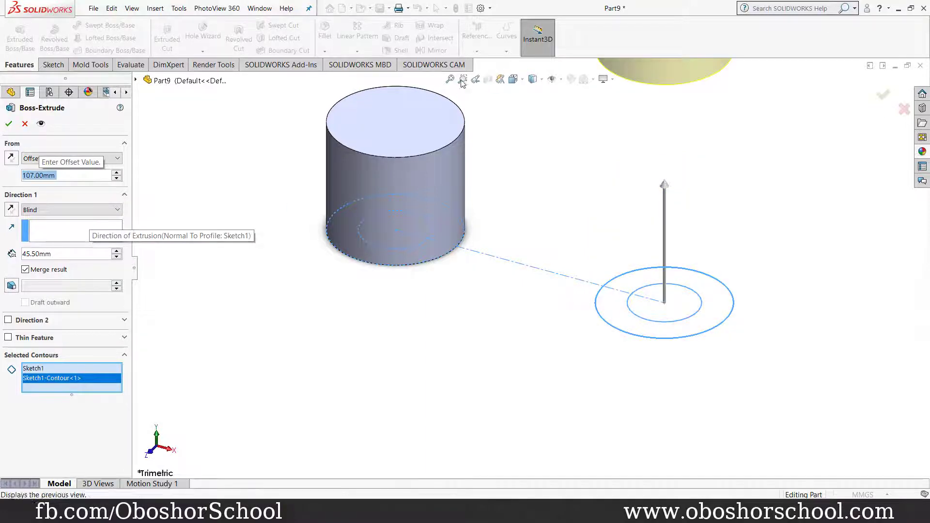
{"action": "key", "text": "f"}
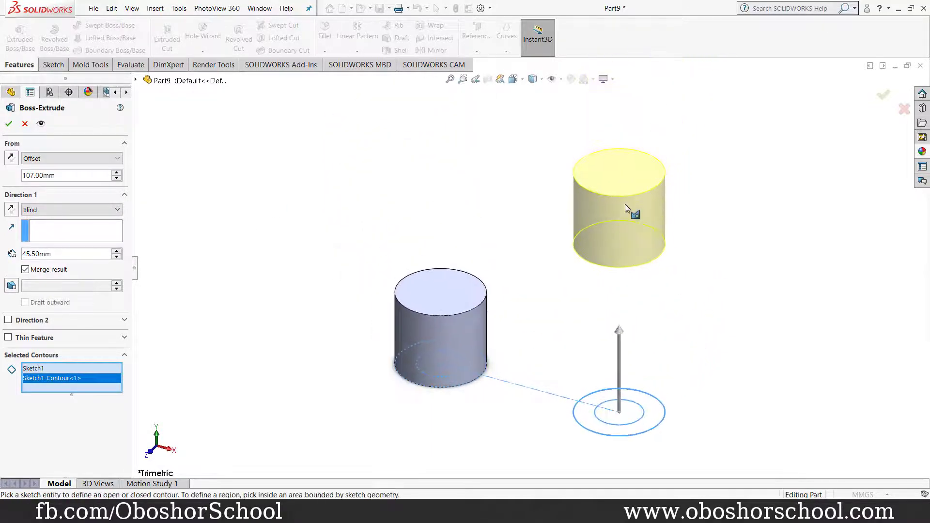
{"action": "left_click", "coordinate": [11, 210]}
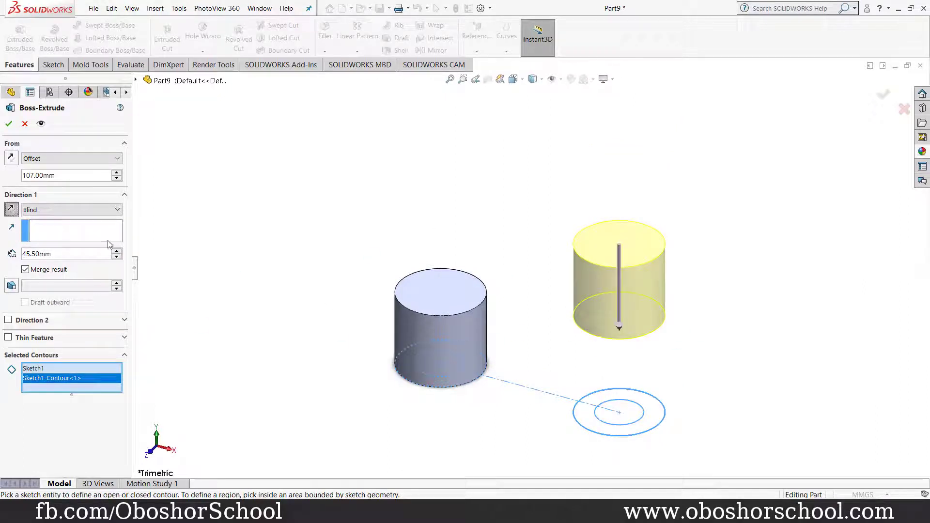
{"action": "left_click", "coordinate": [9, 124]}
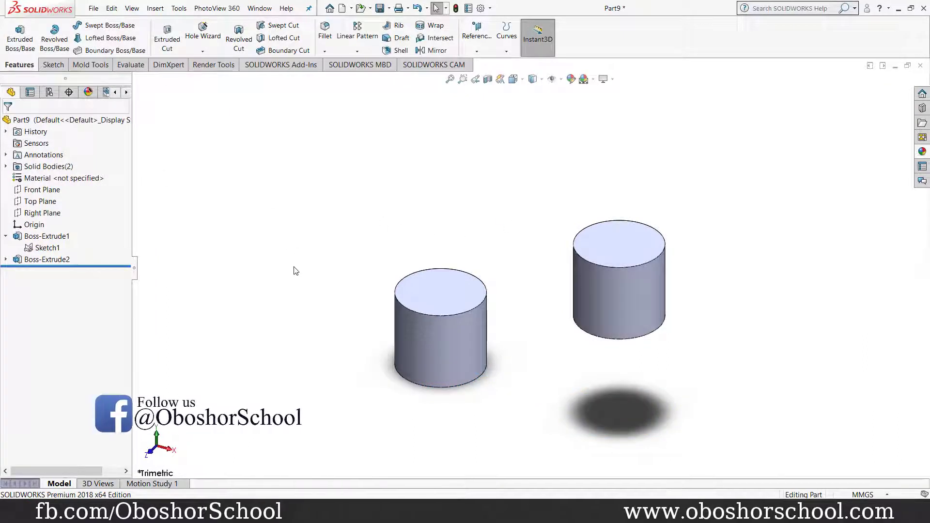
Check the exercise drawing and start a new sketch on the Front Plane, viewed from the front.
{"action": "mouse_move", "coordinate": [302, 268]}
{"action": "middle_mouse_down"}
{"action": "mouse_move", "coordinate": [405, 320]}
{"action": "mouse_move", "coordinate": [301, 262]}
{"action": "middle_mouse_up"}
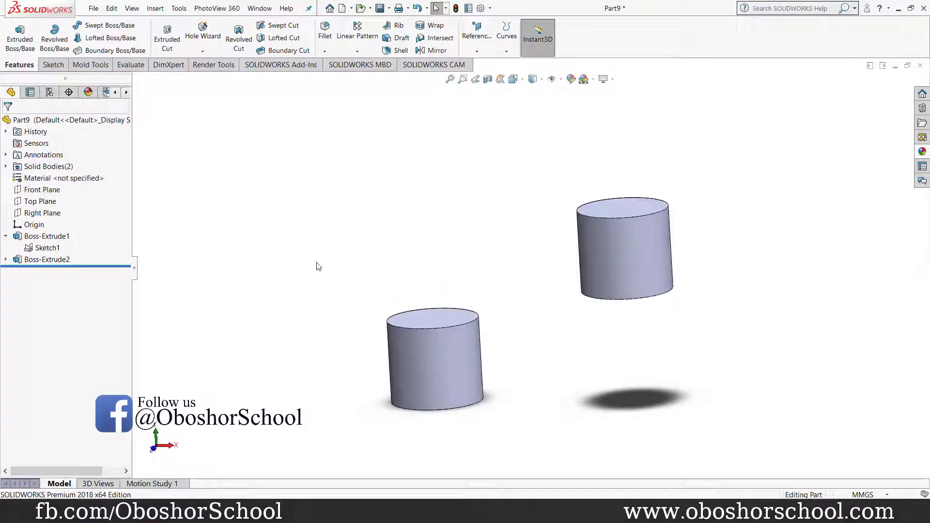
{"action": "left_click", "coordinate": [562, 512]}
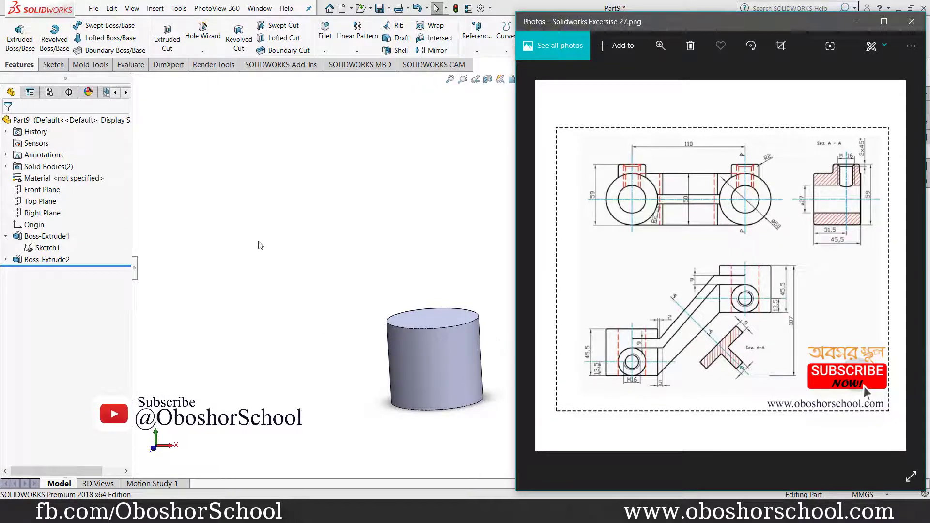
{"action": "left_click", "coordinate": [41, 191]}
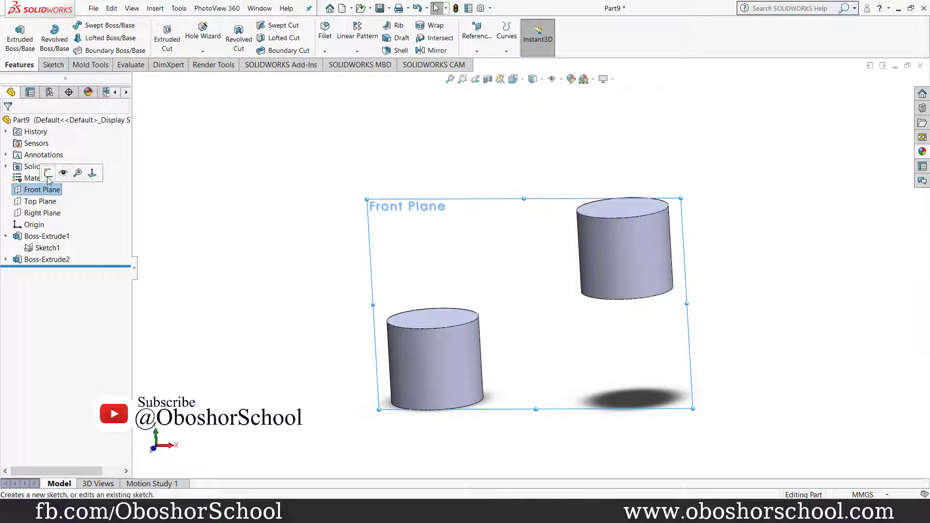
{"action": "left_click", "coordinate": [49, 173]}
{"action": "left_click", "coordinate": [523, 80]}
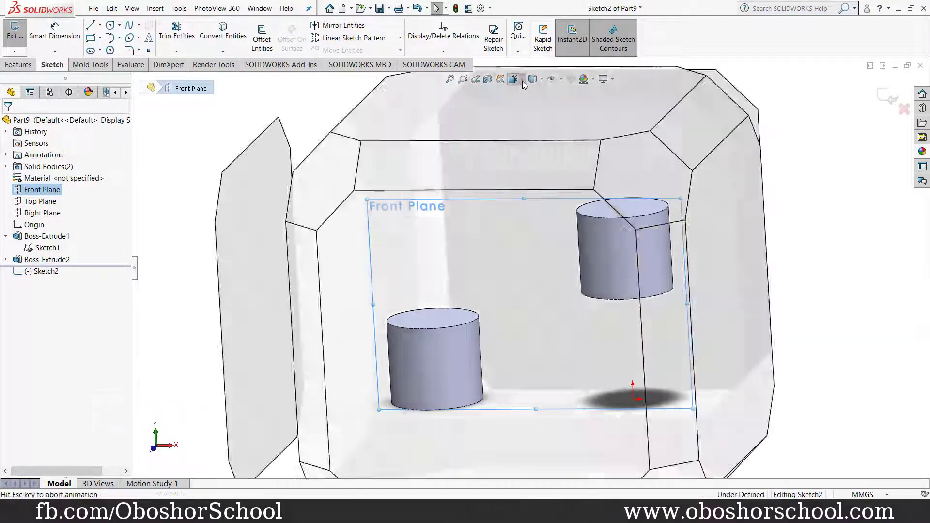
{"action": "left_click", "coordinate": [568, 135]}
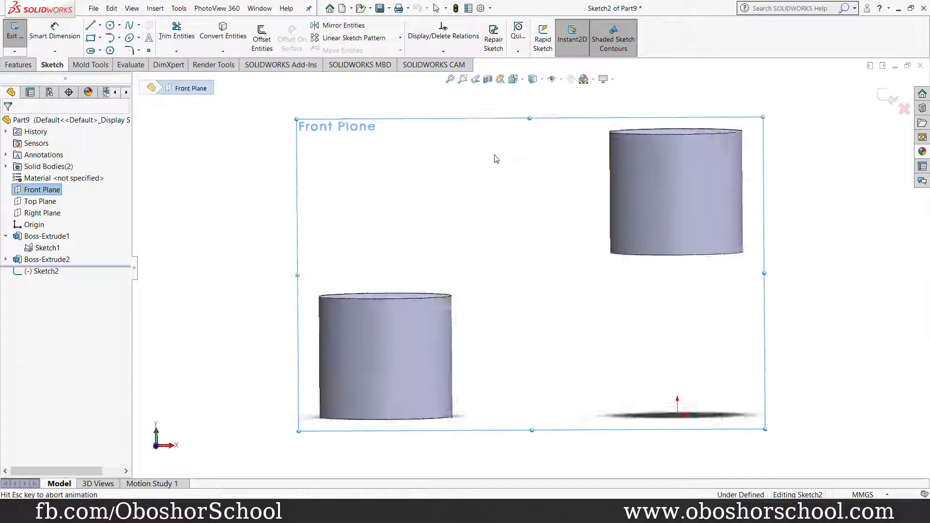
Draw a vertical centerline through the middle of the lower-left boss, from its top edge to its bottom edge.
{"action": "left_click", "coordinate": [100, 25]}
{"action": "left_click", "coordinate": [114, 48]}
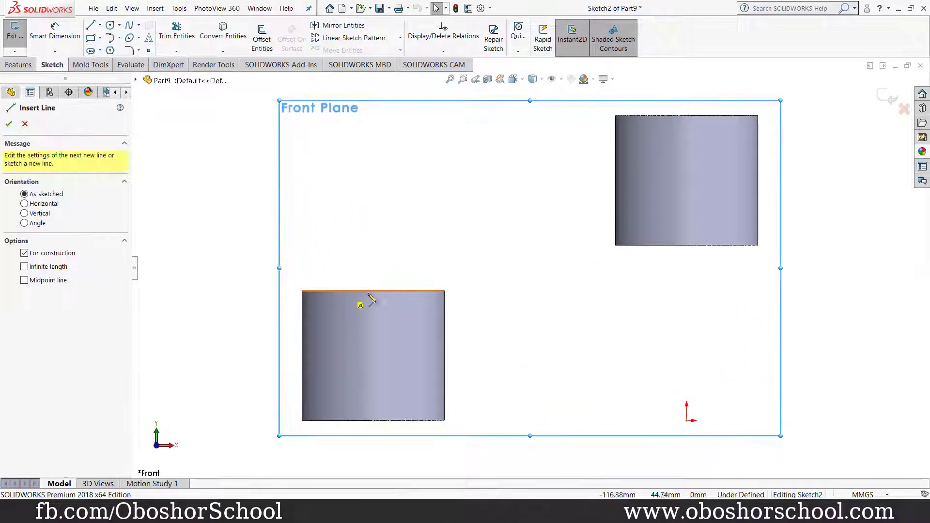
{"action": "left_click", "coordinate": [372, 290]}
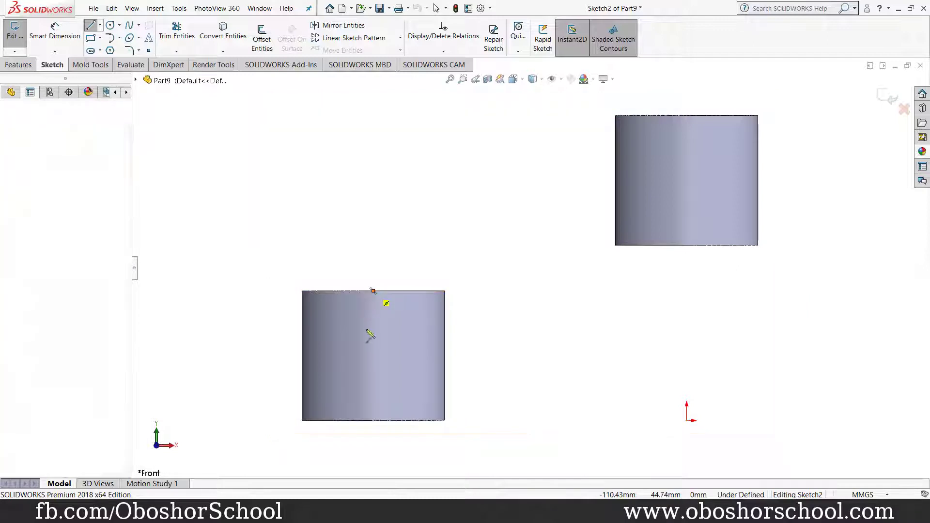
{"action": "left_click", "coordinate": [374, 421]}
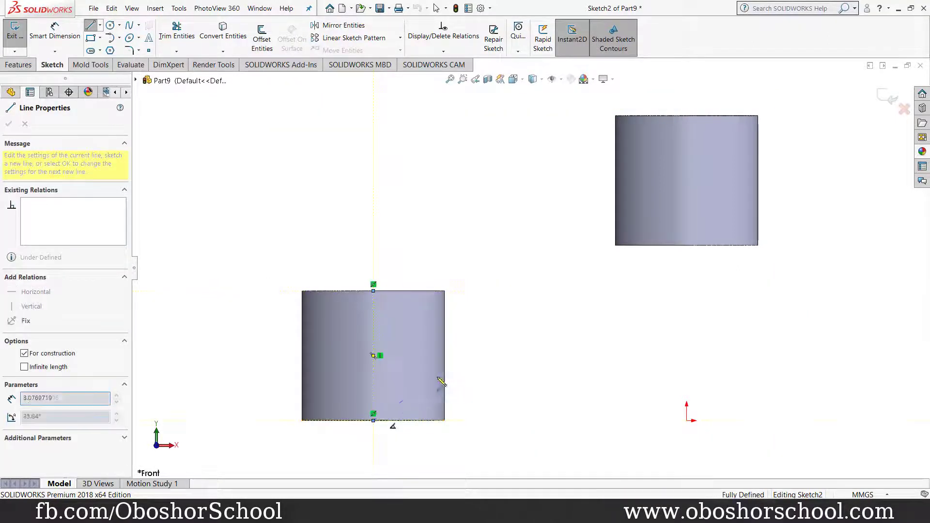
{"action": "right_click", "coordinate": [535, 316]}
{"action": "left_click", "coordinate": [547, 341]}
{"action": "key", "text": "Escape"}
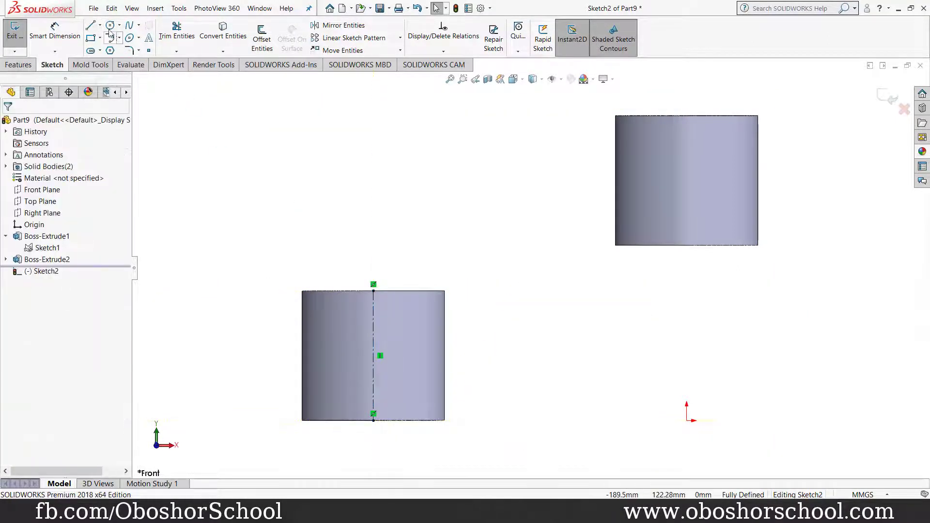
Draw a vertical centerline through the middle of the upper-right boss, from its top edge to its bottom edge.
{"action": "left_click", "coordinate": [99, 25]}
{"action": "left_click", "coordinate": [112, 46]}
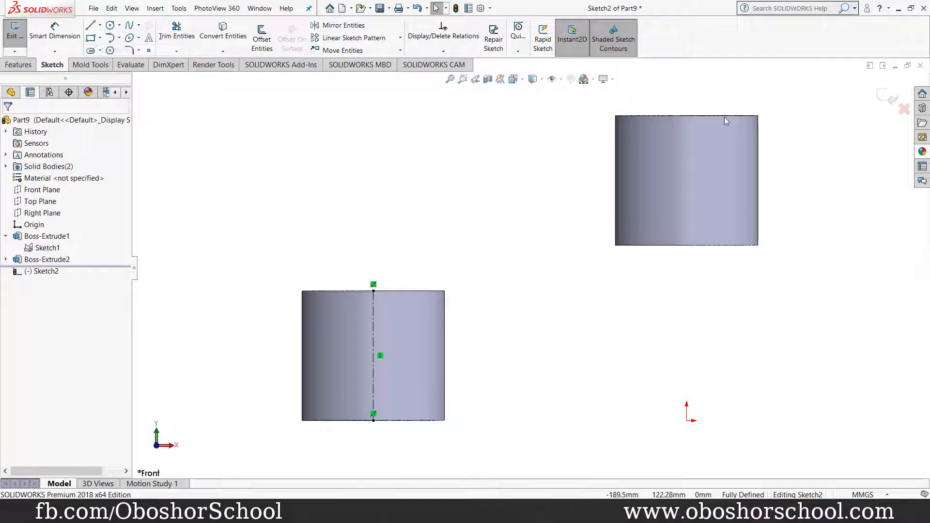
{"action": "left_click", "coordinate": [687, 116]}
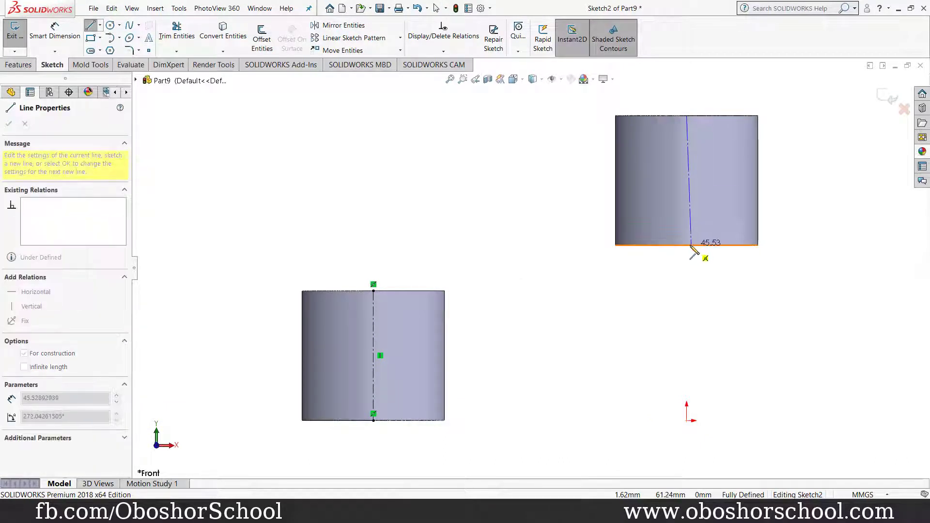
{"action": "left_click", "coordinate": [686, 245]}
{"action": "right_click", "coordinate": [642, 268]}
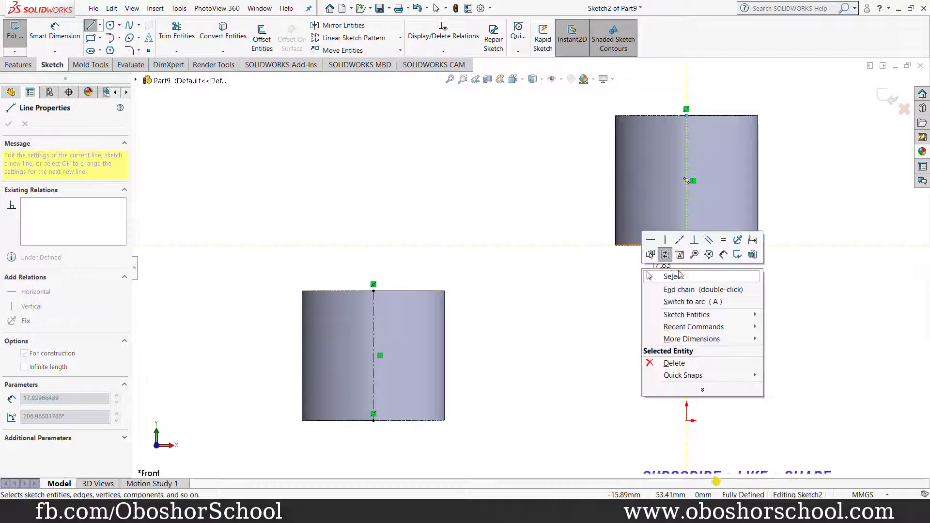
{"action": "left_click", "coordinate": [682, 275]}
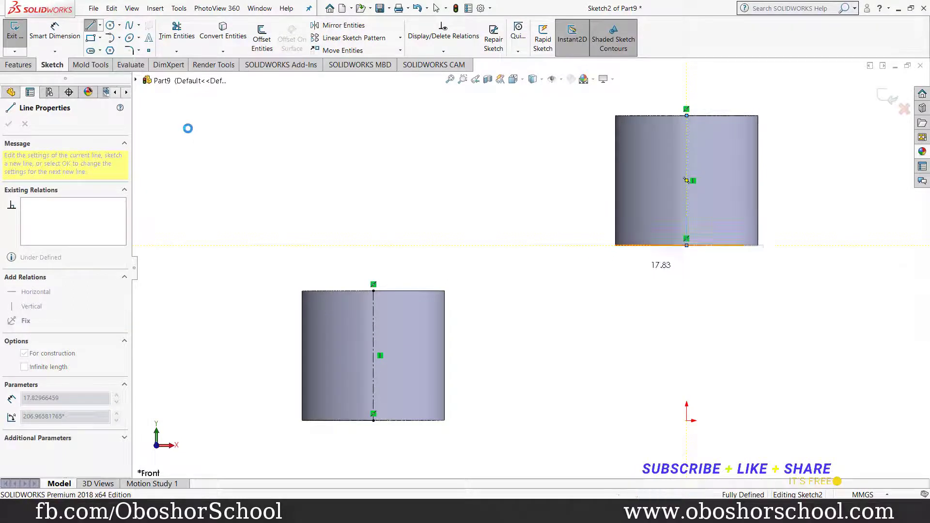
Sketch the link's upper outline between the boss centerlines: a horizontal line about 29 mm long, a rising diagonal and another horizontal line.
{"action": "left_click", "coordinate": [90, 25]}
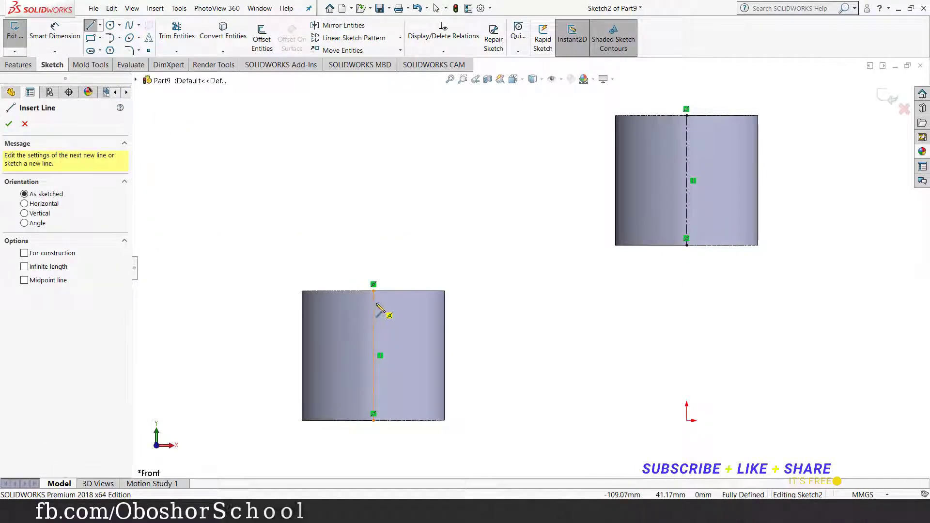
{"action": "left_click", "coordinate": [374, 304]}
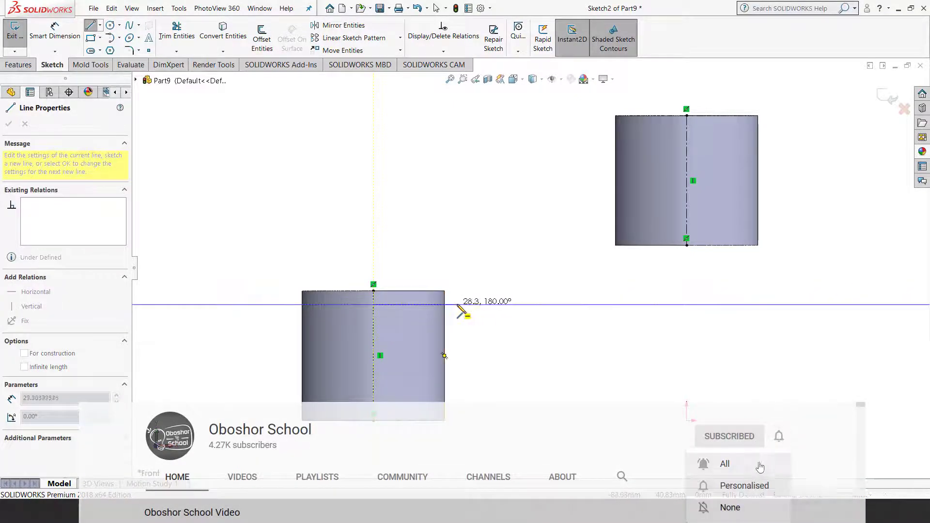
{"action": "left_click", "coordinate": [457, 304]}
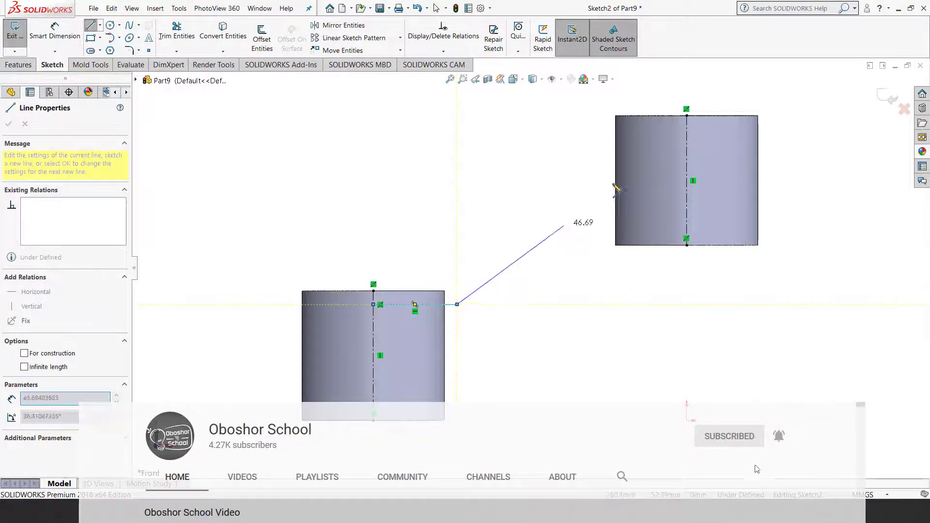
{"action": "left_click", "coordinate": [602, 140]}
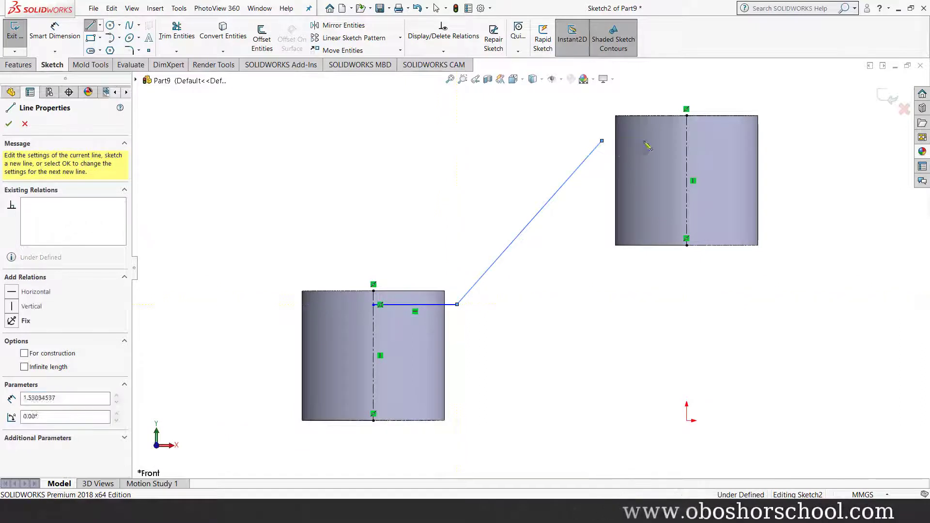
{"action": "left_click", "coordinate": [687, 141]}
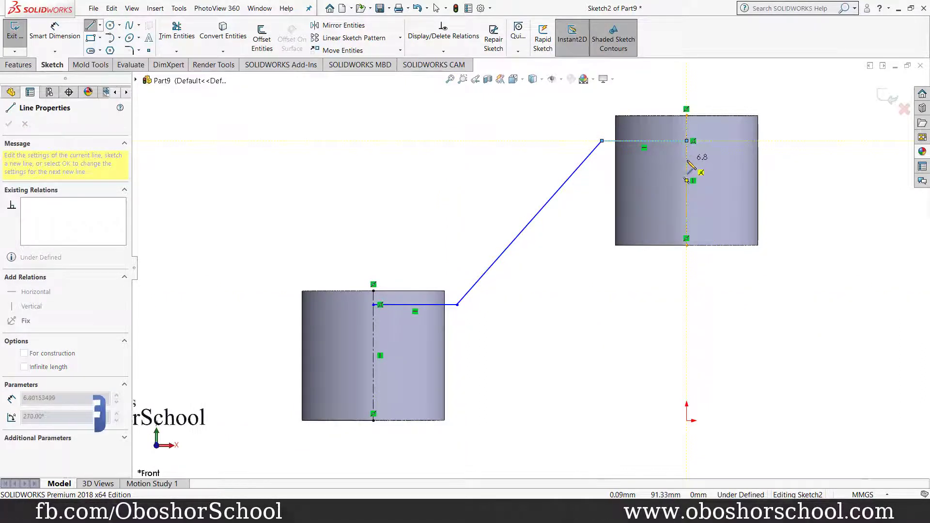
Close the link profile about 7 mm lower, with horizontals about 28 mm and 31 mm long and a diagonal parallel to the upper one.
{"action": "left_click", "coordinate": [687, 160]}
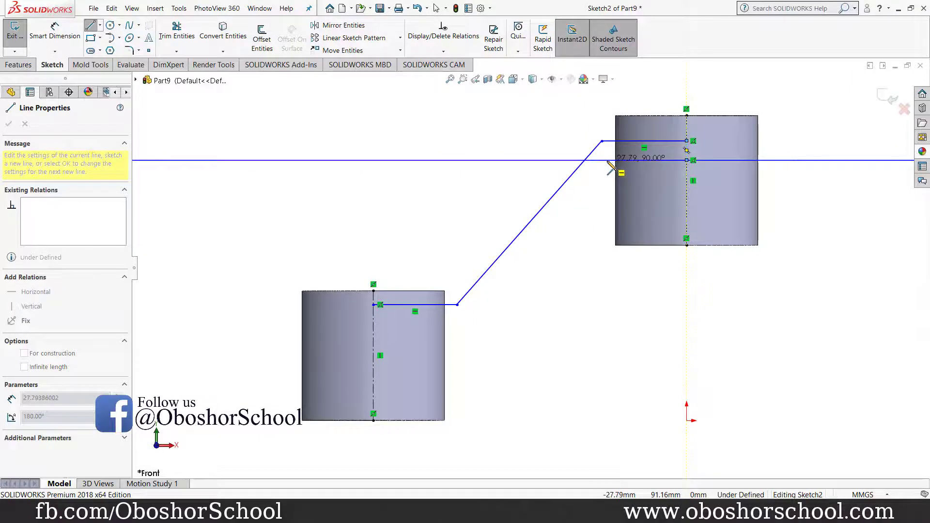
{"action": "left_click", "coordinate": [608, 160]}
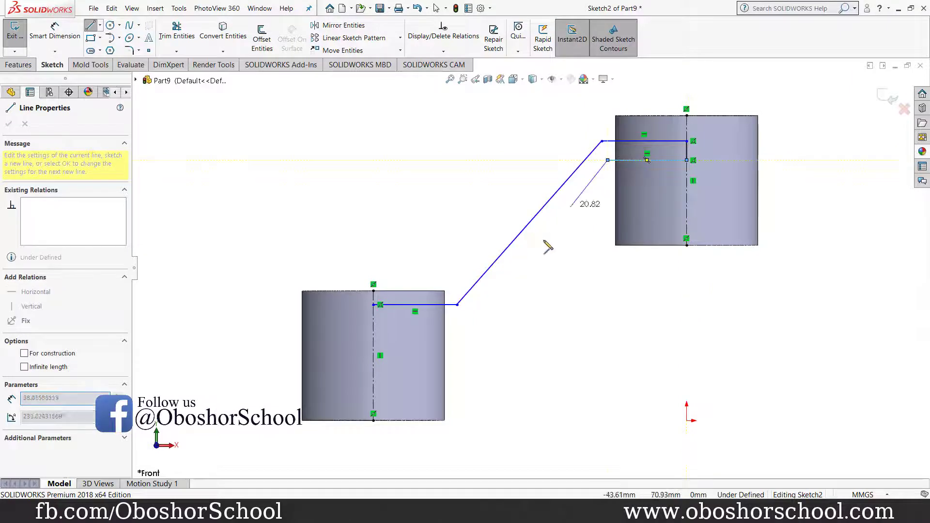
{"action": "left_click", "coordinate": [461, 326]}
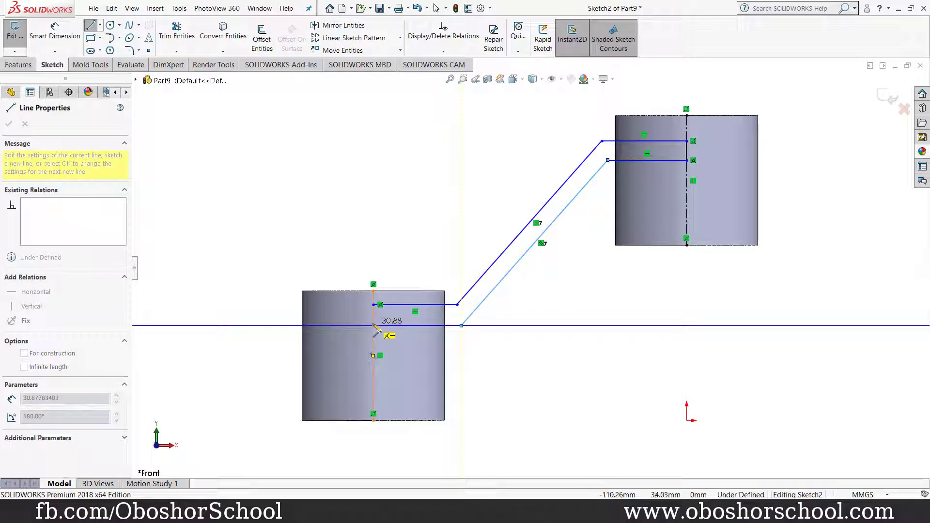
{"action": "left_click", "coordinate": [374, 326]}
{"action": "left_click", "coordinate": [374, 305]}
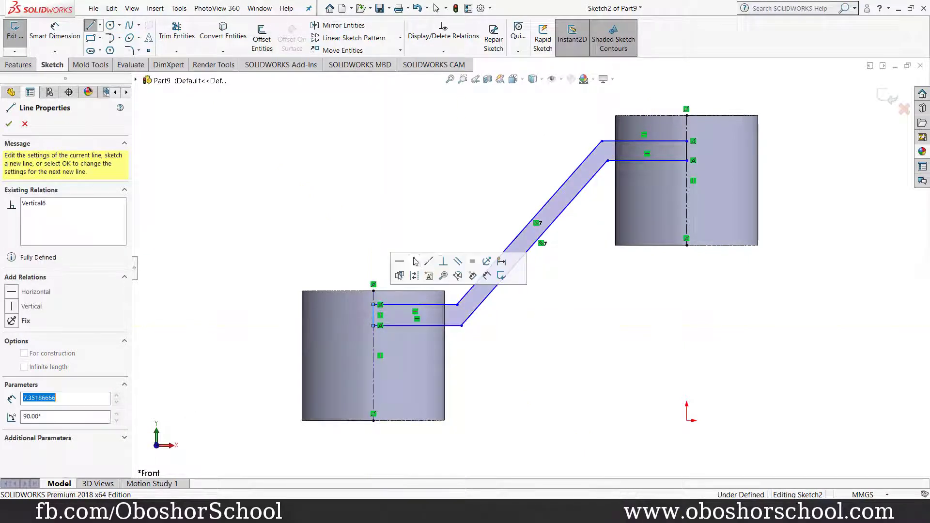
{"action": "right_click", "coordinate": [485, 180]}
{"action": "left_click", "coordinate": [514, 182]}
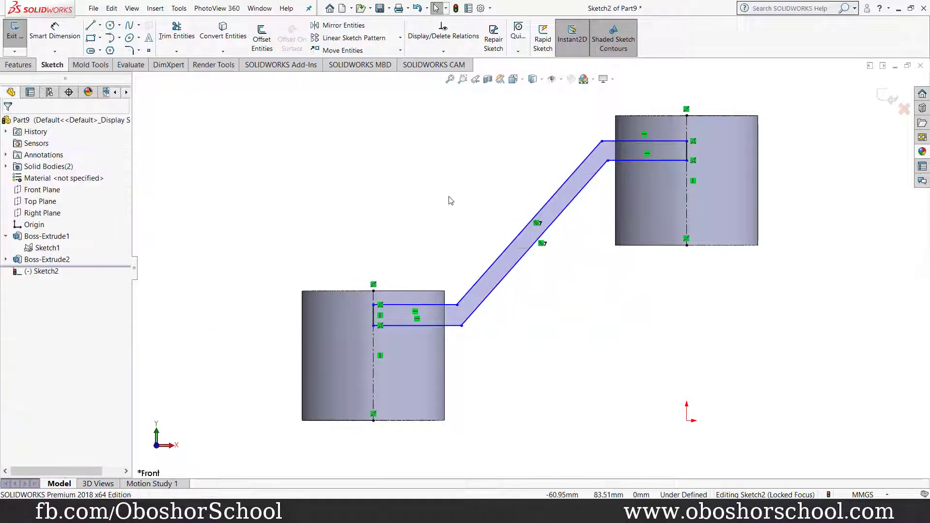
Dimension the vertical end line of the link profile on the lower-left boss centerline as 9 mm.
{"action": "left_click", "coordinate": [56, 35]}
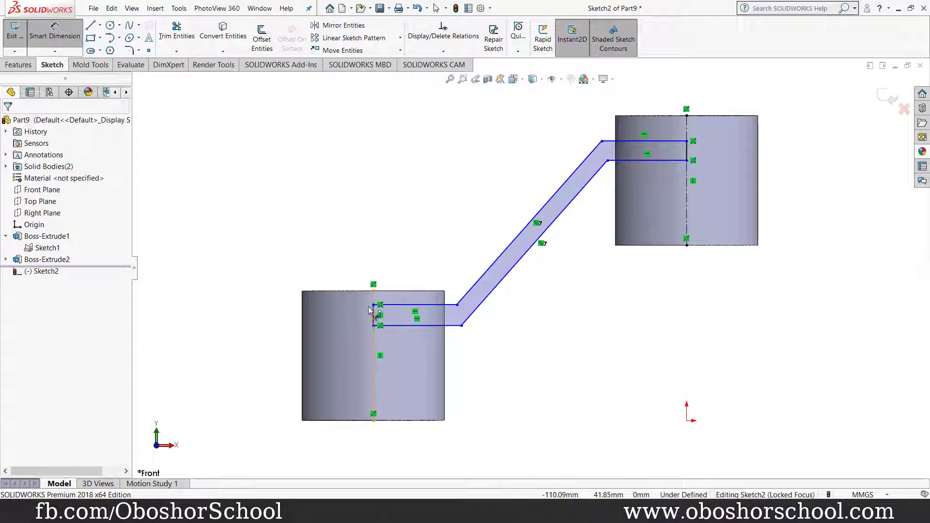
{"action": "left_click", "coordinate": [374, 324]}
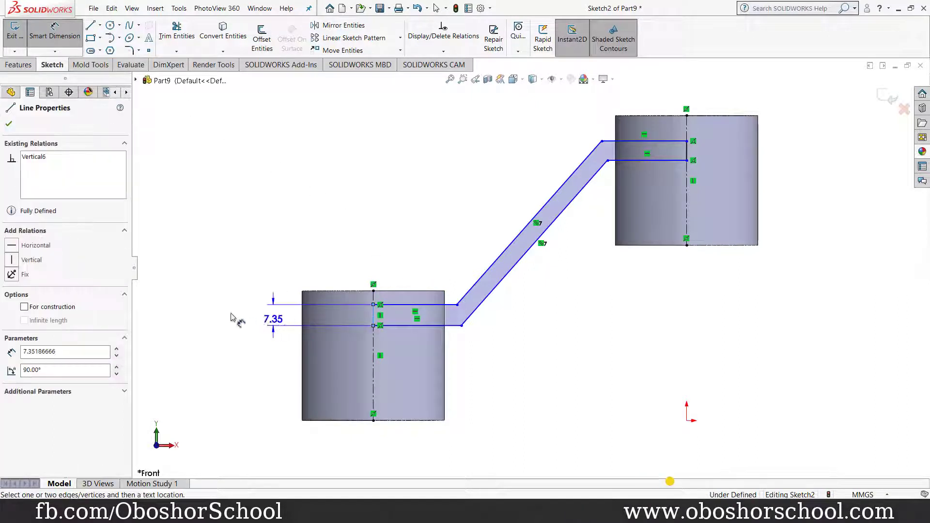
{"action": "left_click", "coordinate": [225, 314]}
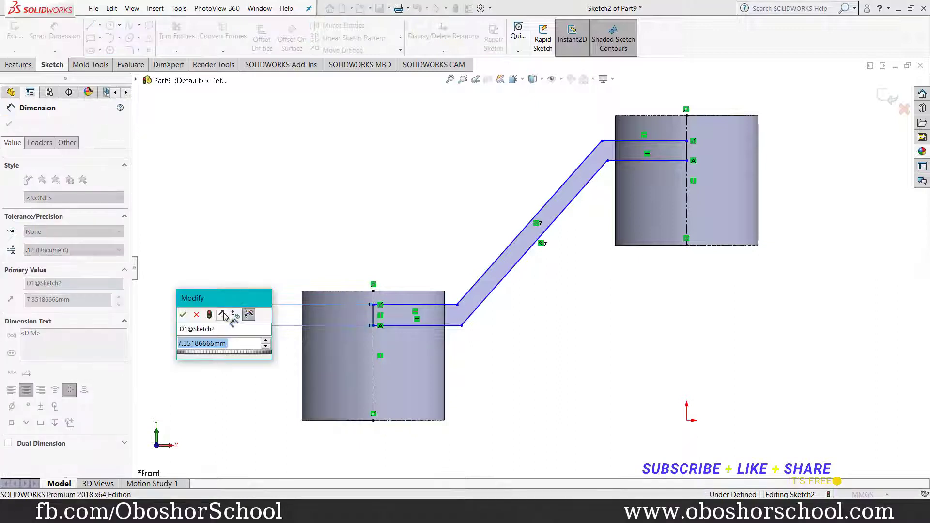
{"action": "type", "text": "9"}
{"action": "key", "text": "Return"}
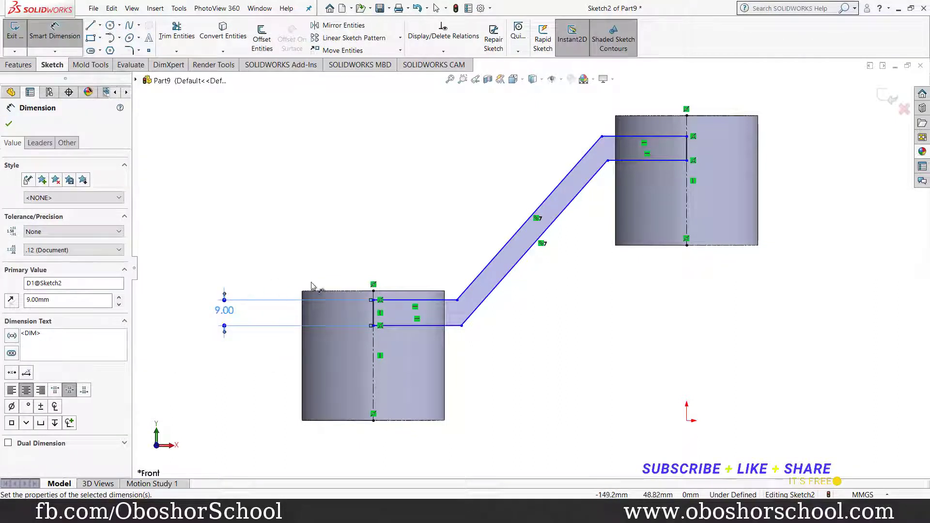
Dimension the link's upper horizontal line 9.5 mm below the top edge of the lower-left boss.
{"action": "left_click", "coordinate": [390, 291]}
{"action": "left_click", "coordinate": [393, 300]}
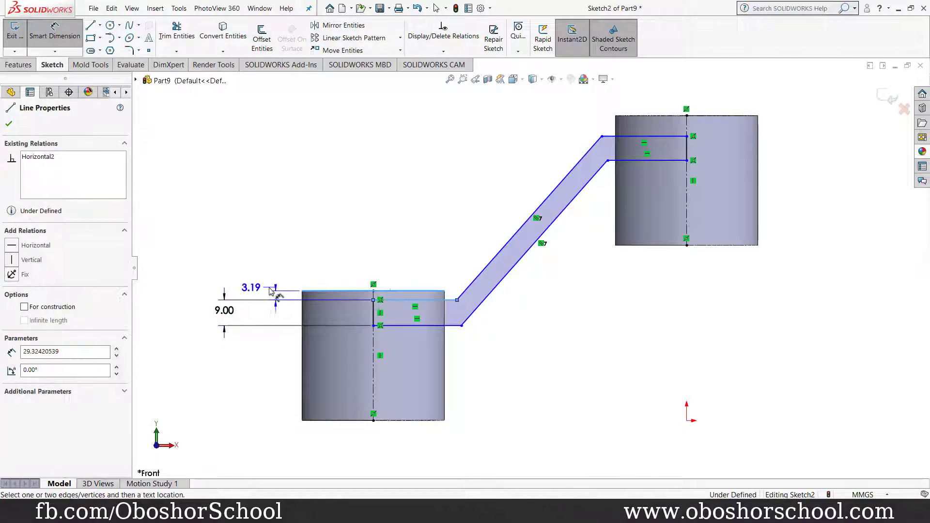
{"action": "left_click", "coordinate": [266, 299]}
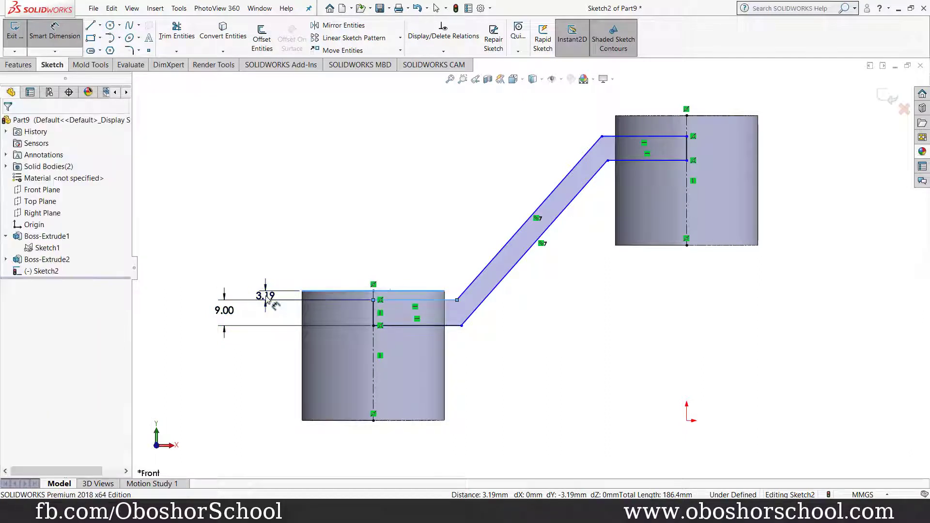
{"action": "type", "text": "9."}
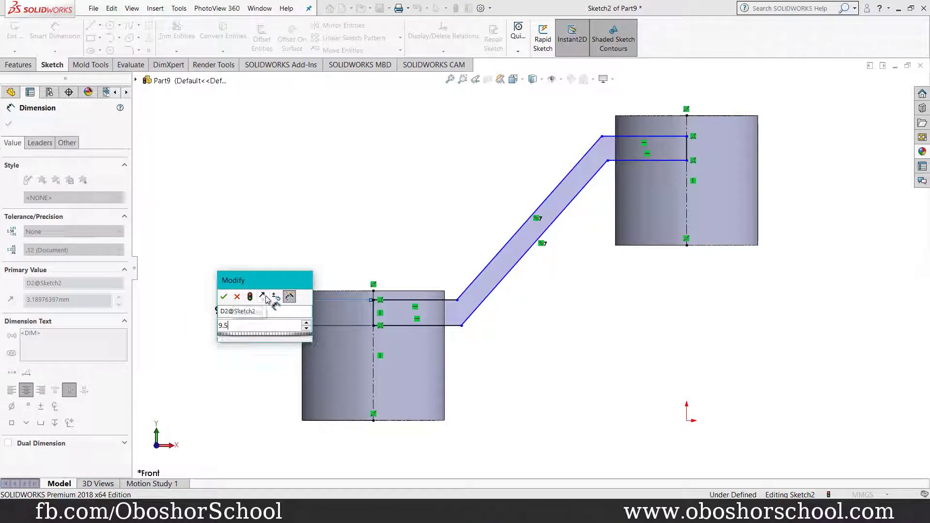
{"action": "type", "text": "5"}
{"action": "key", "text": "Return"}
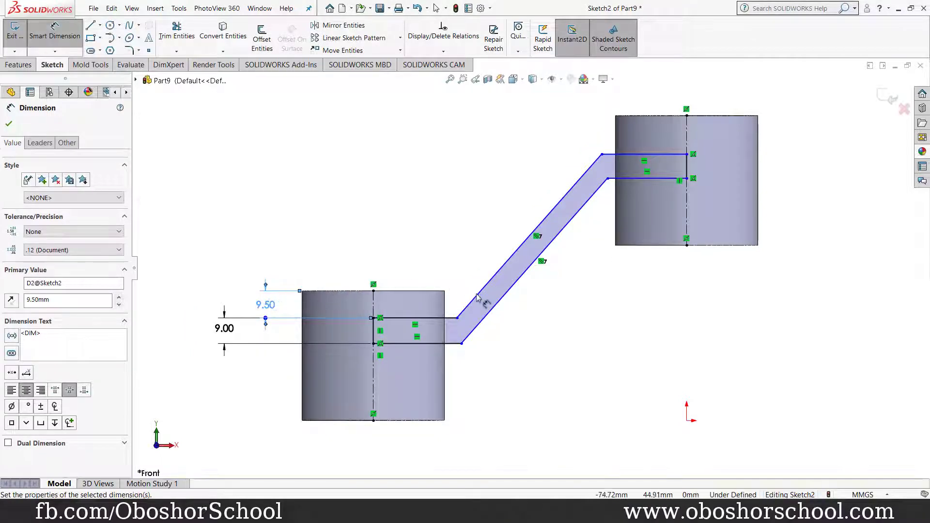
Dimension the link's upper horizontal line 9.5 mm below the top edge of the upper-right boss.
{"action": "left_click", "coordinate": [653, 116]}
{"action": "left_click", "coordinate": [662, 155]}
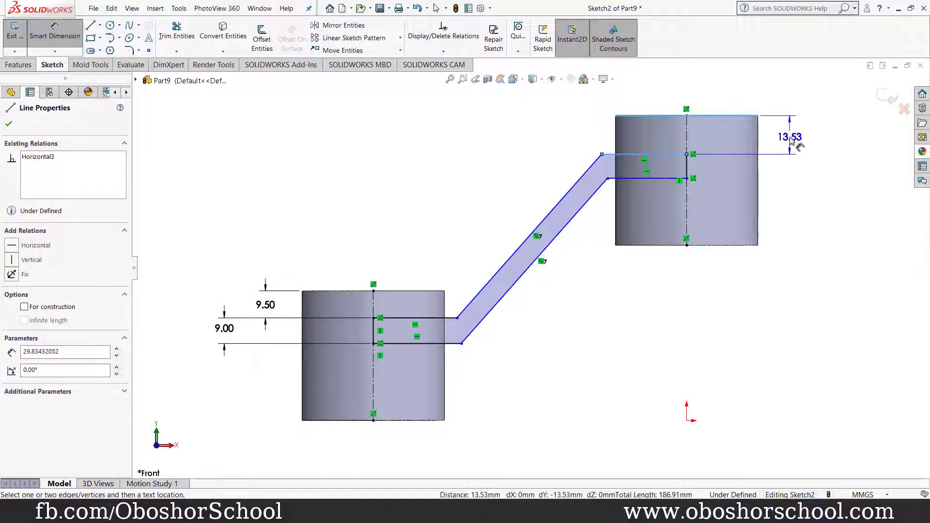
{"action": "left_click", "coordinate": [783, 141]}
{"action": "type", "text": "9.5"}
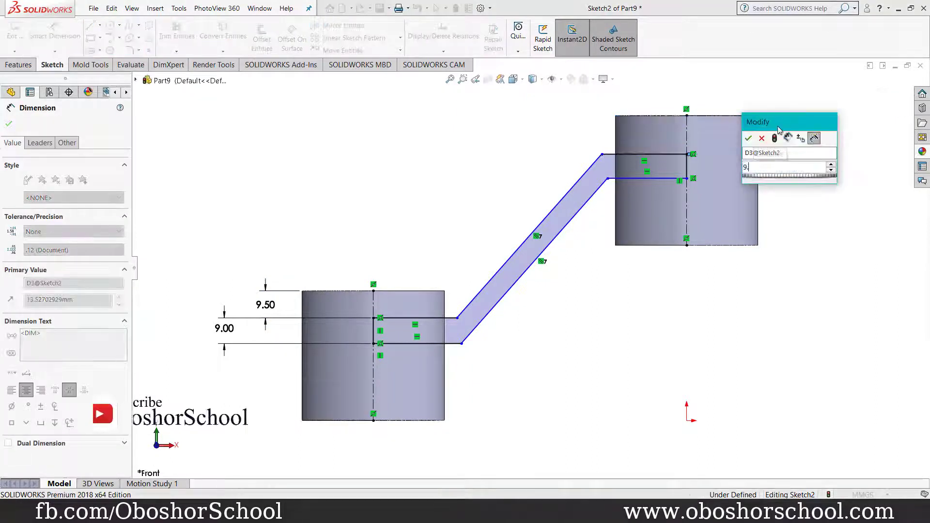
{"action": "key", "text": "Return"}
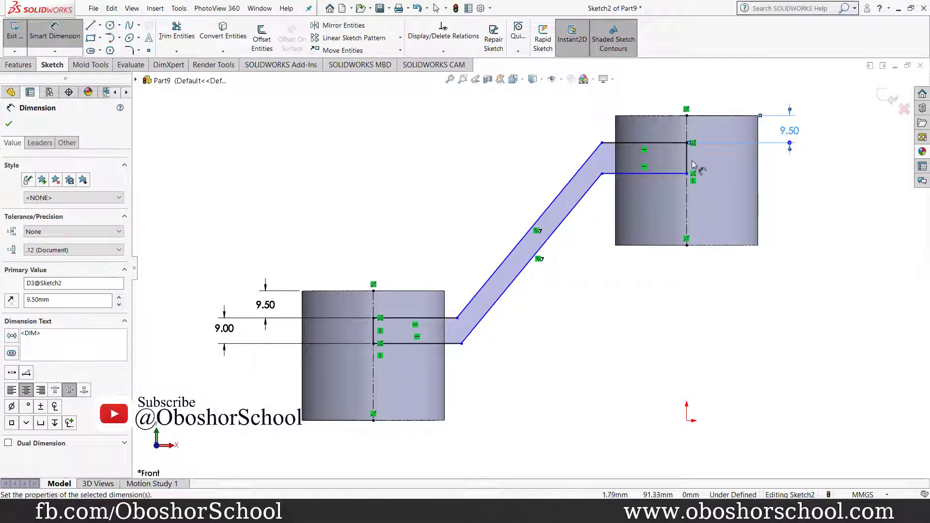
Set the link's lower bend point 2 mm from the near side edge of the upper-right boss.
{"action": "left_click", "coordinate": [615, 187]}
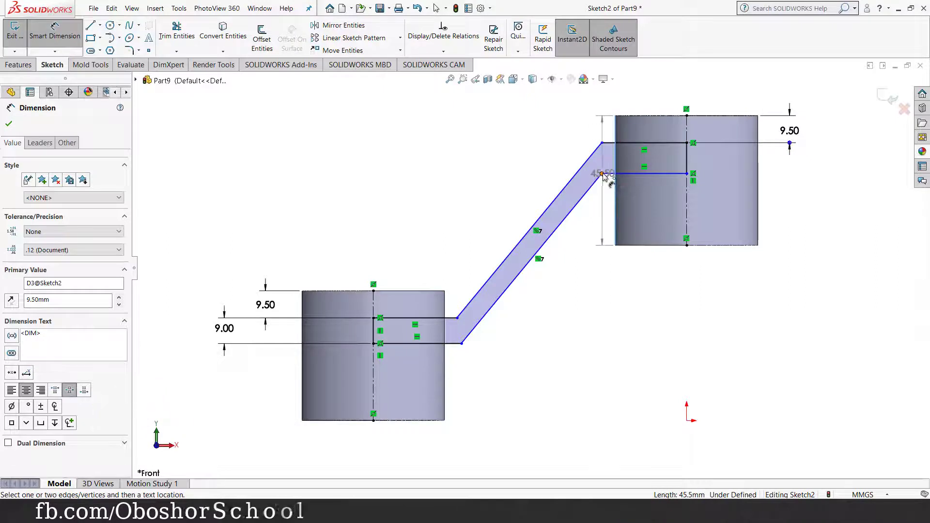
{"action": "left_click", "coordinate": [602, 173]}
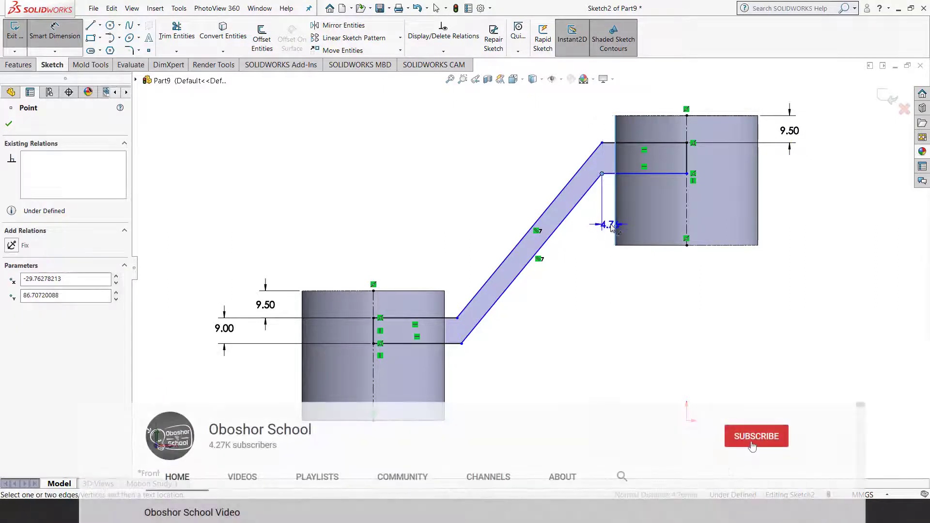
{"action": "left_click", "coordinate": [612, 228]}
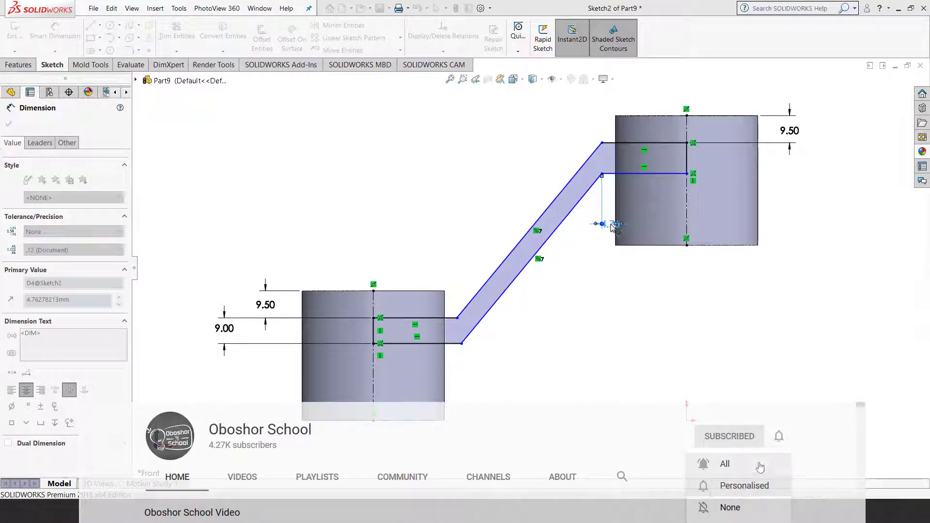
{"action": "type", "text": "2"}
{"action": "key", "text": "Return"}
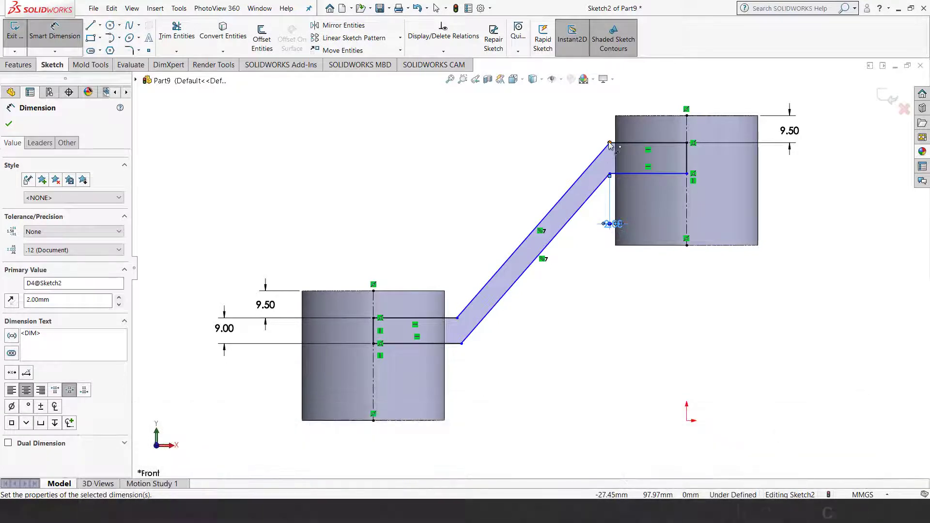
Set the link's upper bend point 5 mm from the near side edge of the upper-right boss.
{"action": "left_click", "coordinate": [610, 143]}
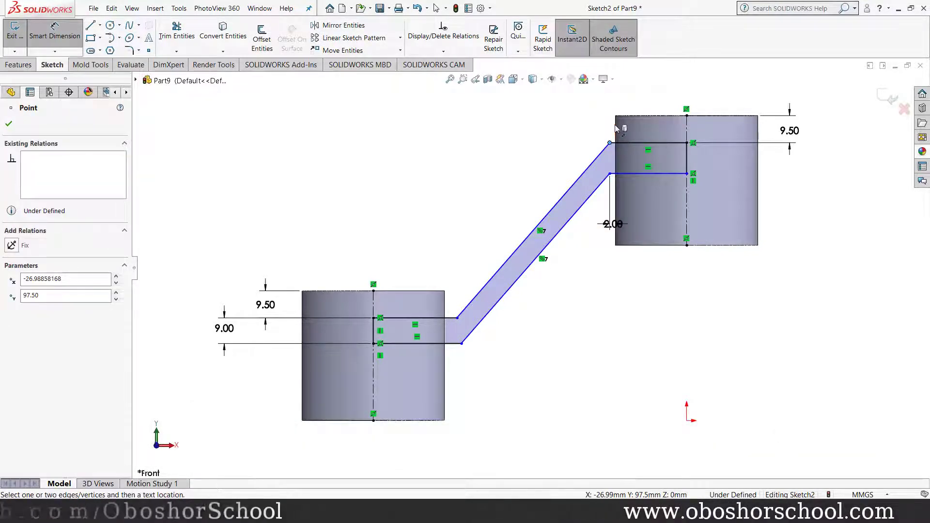
{"action": "left_click", "coordinate": [616, 130]}
{"action": "left_click", "coordinate": [615, 96]}
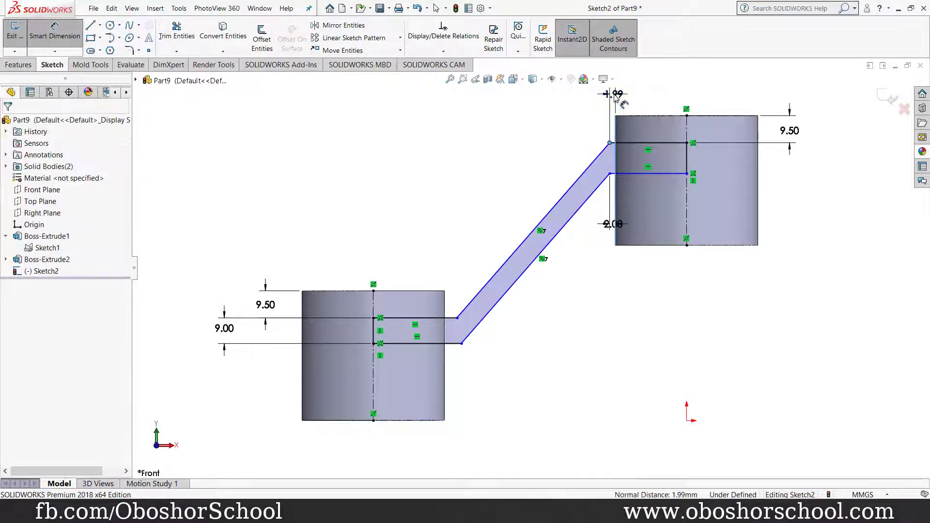
{"action": "type", "text": "5"}
{"action": "key", "text": "Return"}
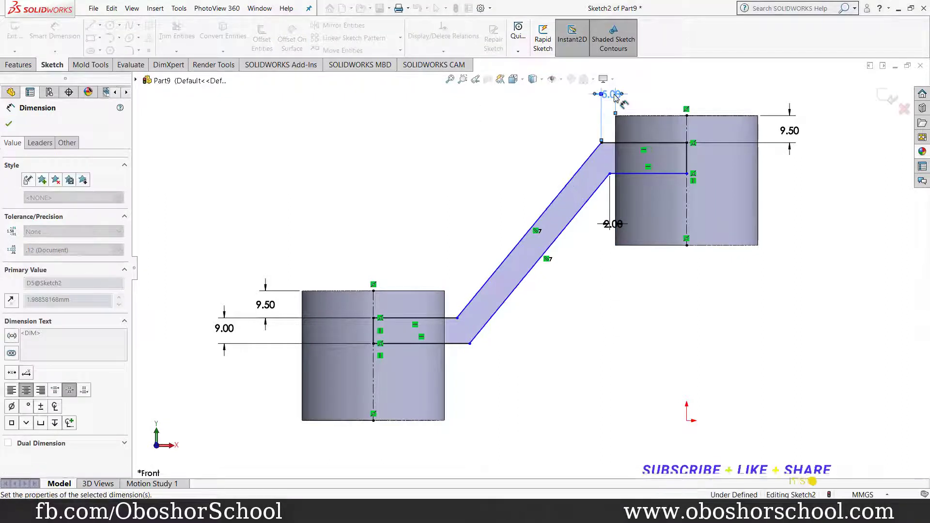
Set the link's upper bend point 2 mm from the near side edge of the lower-left boss.
{"action": "left_click", "coordinate": [457, 319]}
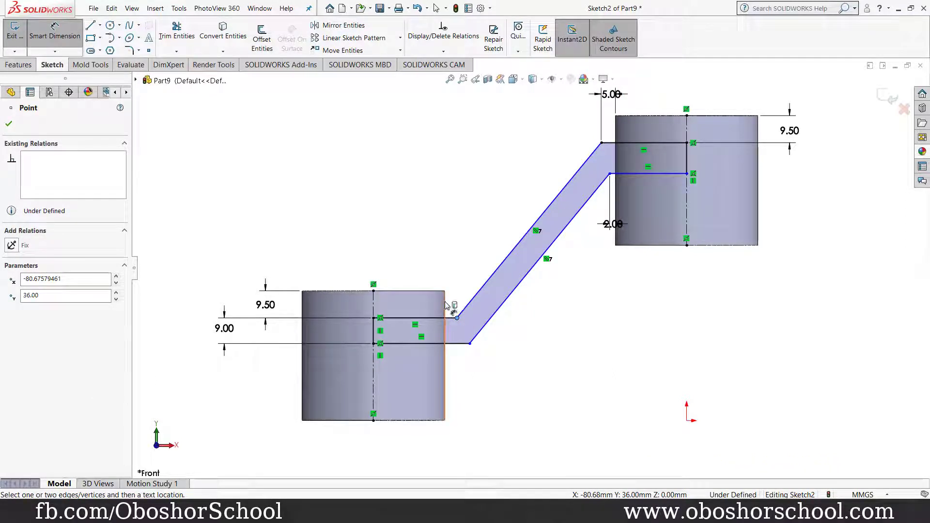
{"action": "left_click", "coordinate": [446, 303]}
{"action": "left_click", "coordinate": [451, 250]}
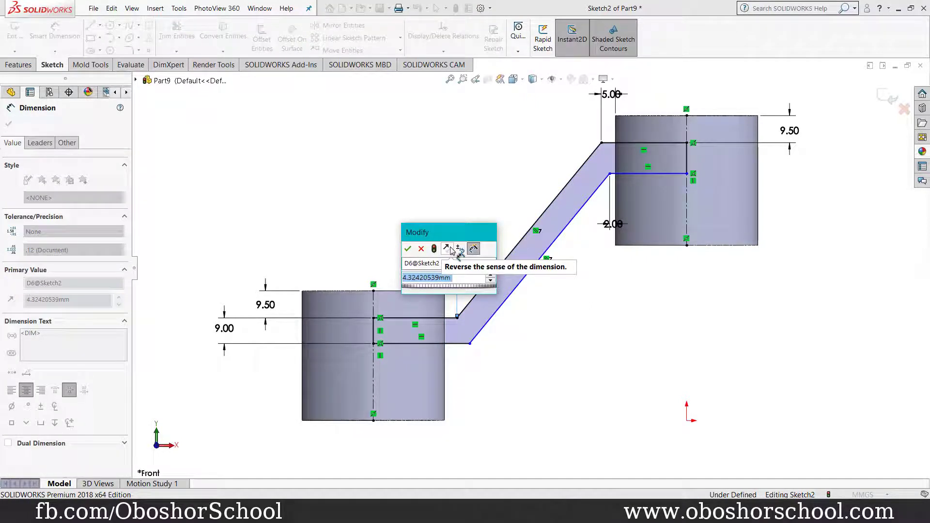
{"action": "type", "text": "2"}
{"action": "key", "text": "Return"}
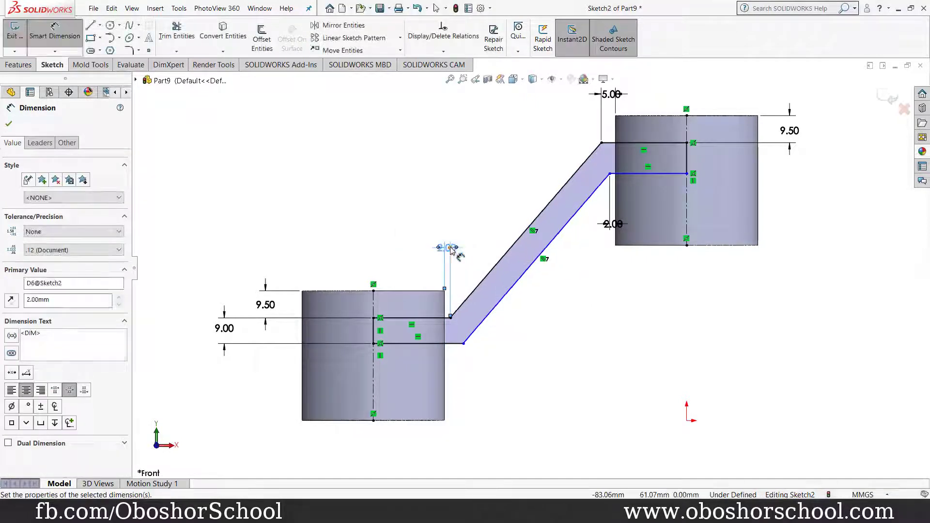
Set the link's lower bend point 5 mm from the near side edge of the lower-left boss and finish dimensioning.
{"action": "left_click", "coordinate": [446, 365]}
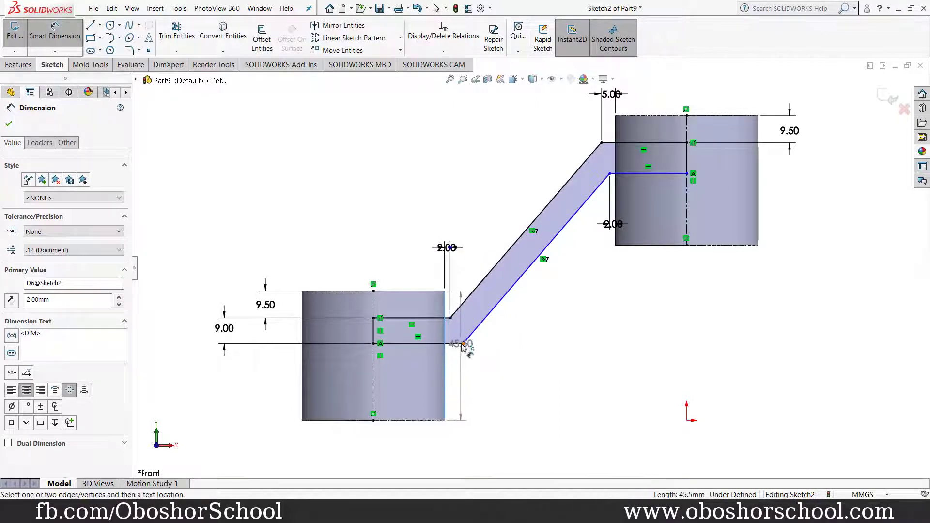
{"action": "left_click", "coordinate": [463, 344]}
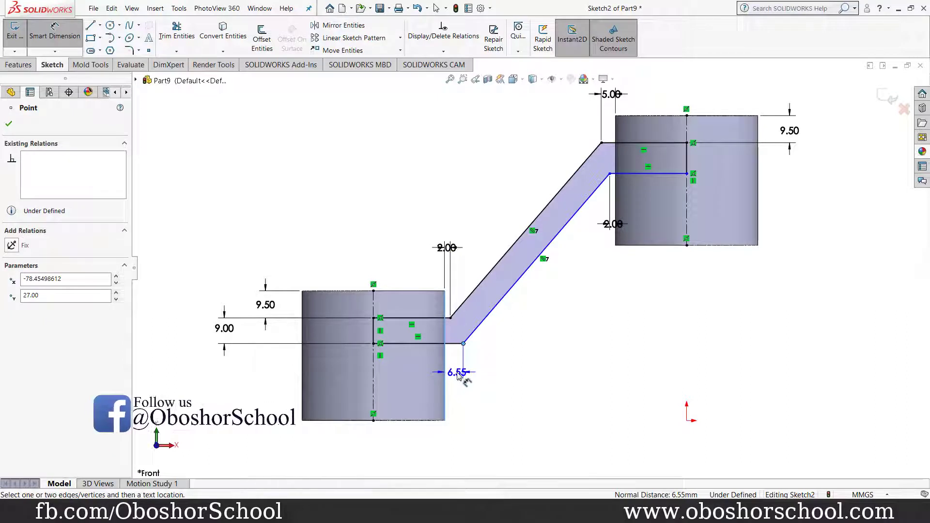
{"action": "left_click", "coordinate": [458, 374]}
{"action": "type", "text": "5"}
{"action": "key", "text": "Return"}
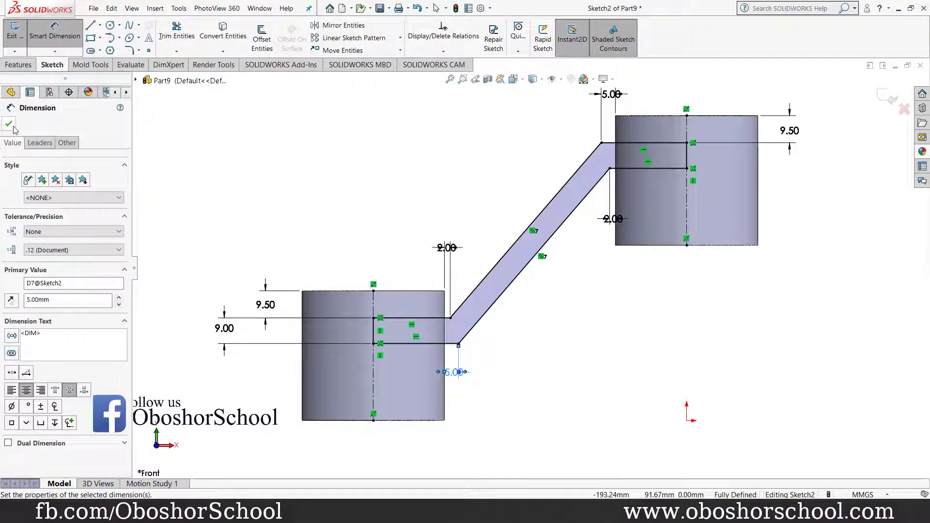
{"action": "left_click", "coordinate": [10, 124]}
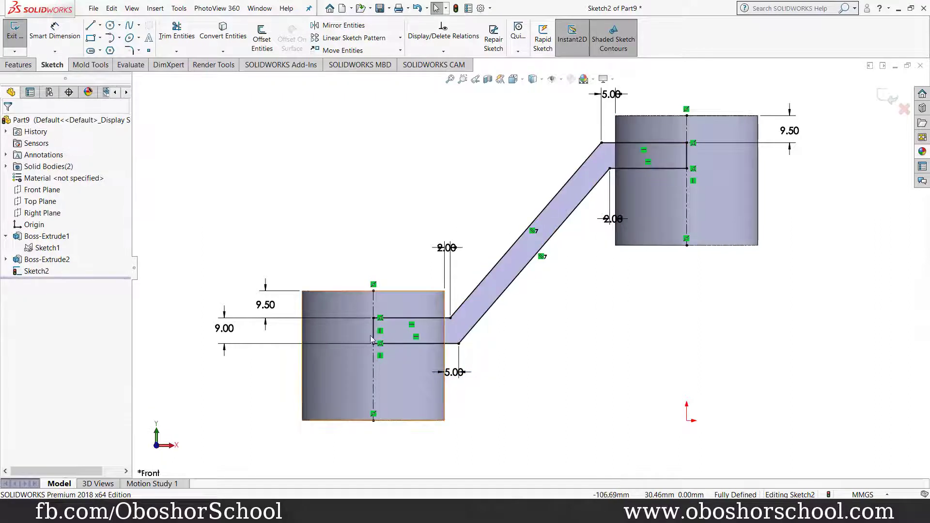
Exit the link sketch and start a boss extrusion of it with the Mid Plane end condition.
{"action": "left_click", "coordinate": [55, 31]}
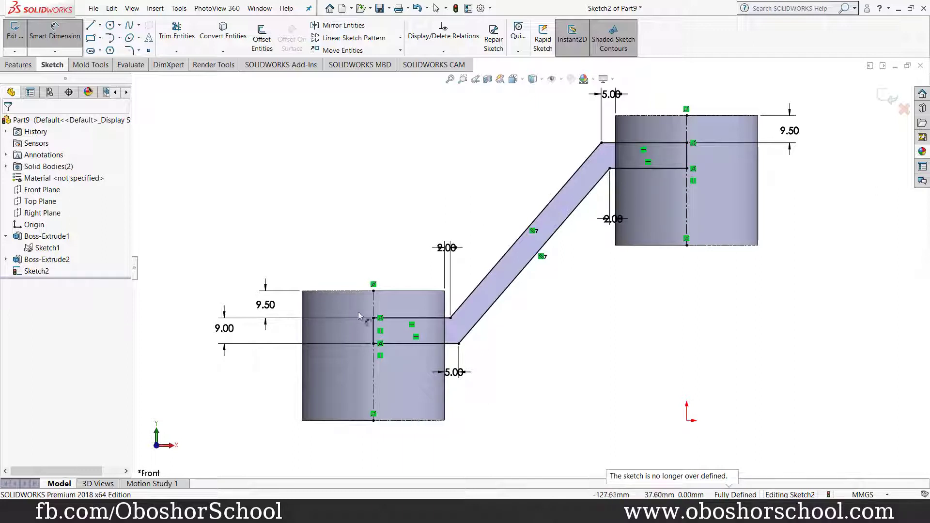
{"action": "left_click", "coordinate": [883, 97]}
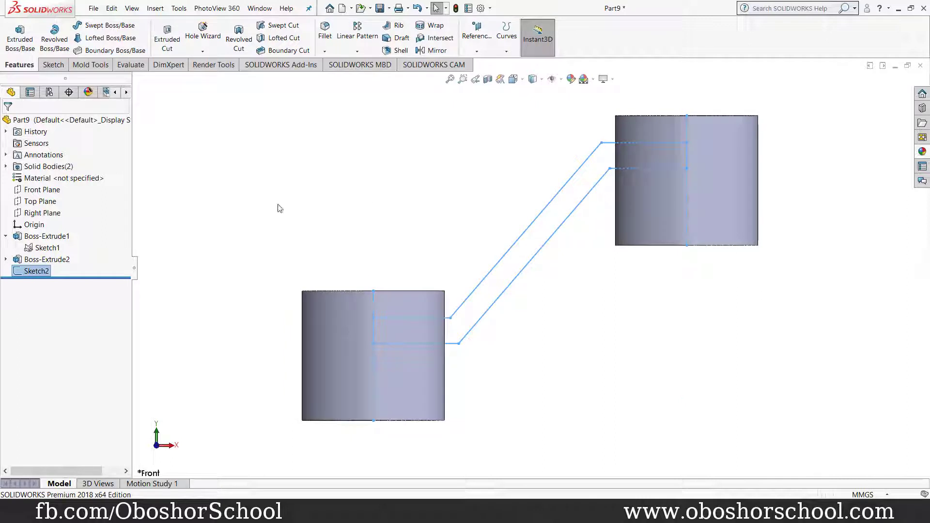
{"action": "middle_click_drag", "start_coordinate": [517, 180], "coordinate": [476, 219]}
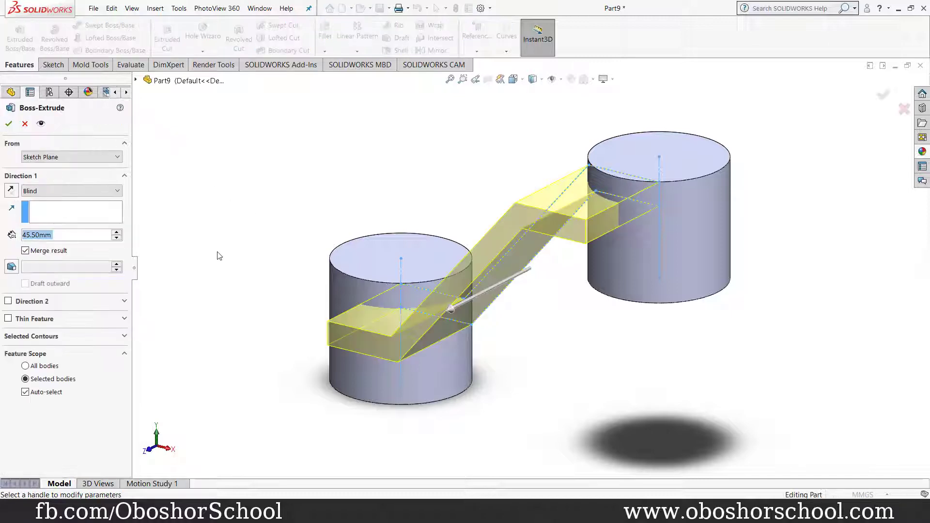
{"action": "middle_click_drag", "start_coordinate": [204, 251], "coordinate": [191, 300]}
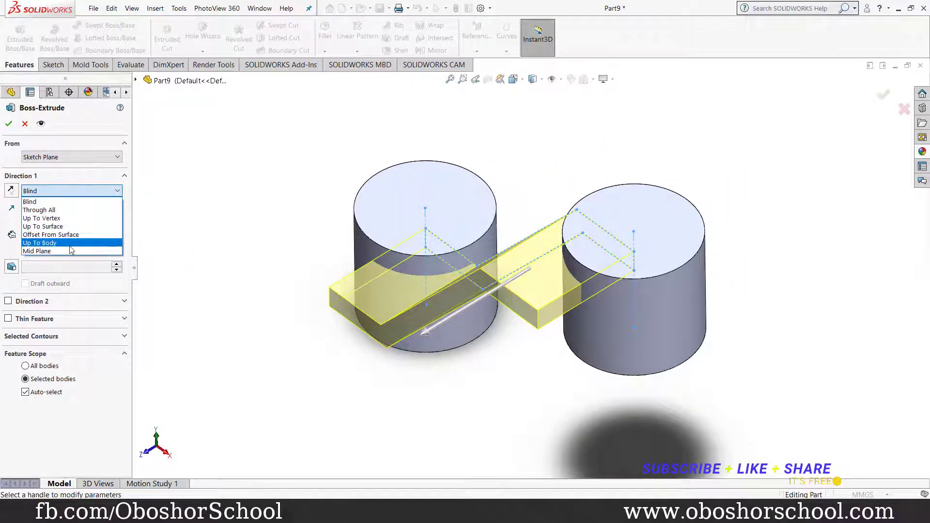
{"action": "left_click", "coordinate": [72, 252]}
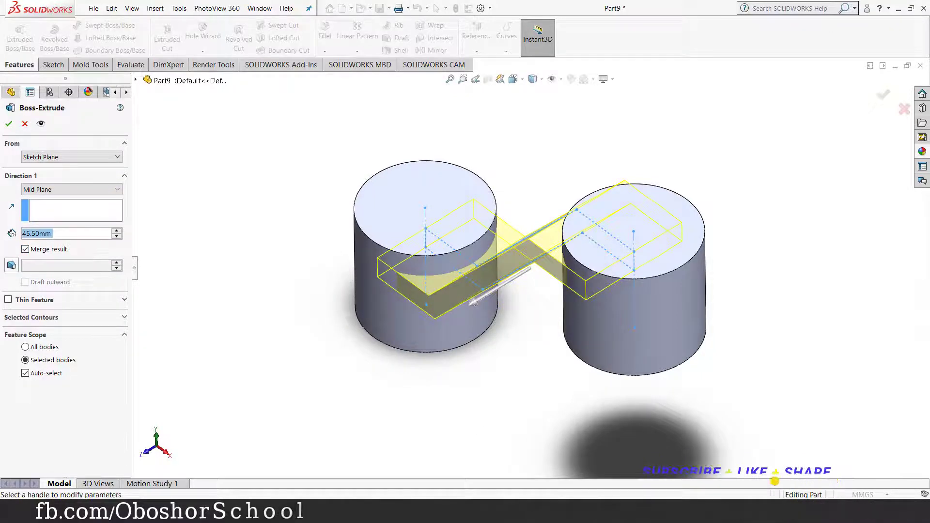
Check the link's width in the exercise drawing, set the extrusion depth to 50 mm and accept the feature.
{"action": "key", "text": "alt+Tab"}
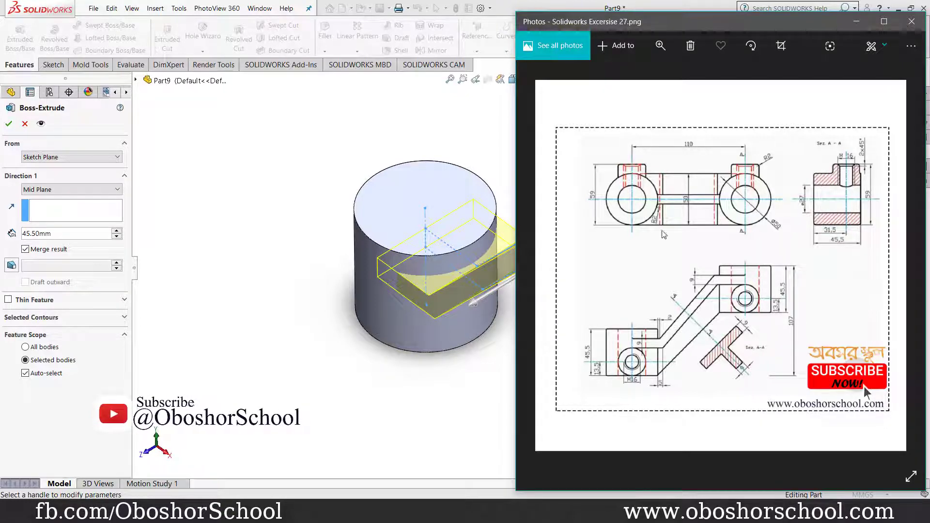
{"action": "left_click", "coordinate": [68, 234]}
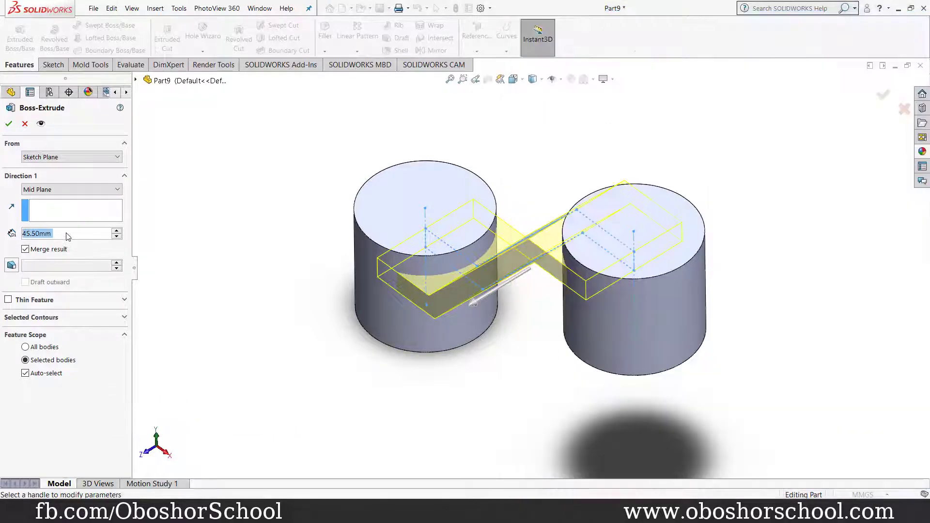
{"action": "type", "text": "50"}
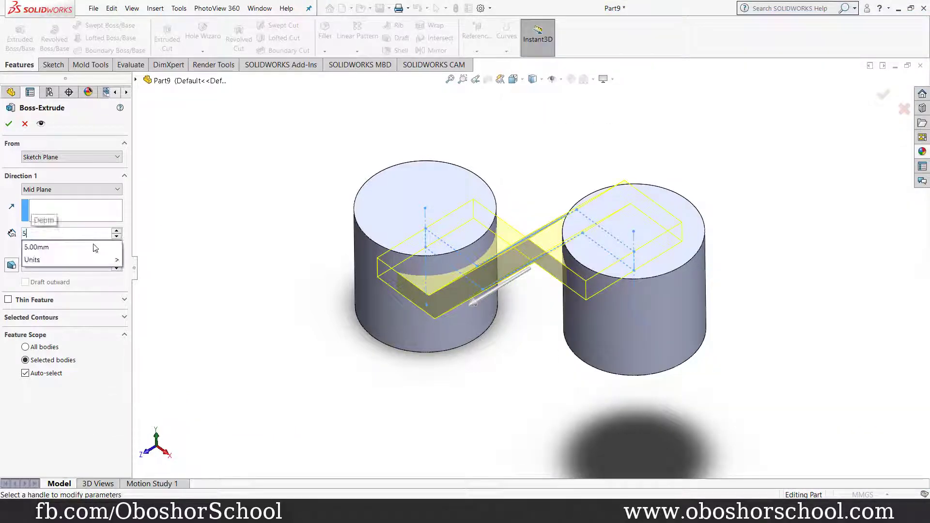
{"action": "key", "text": "Return"}
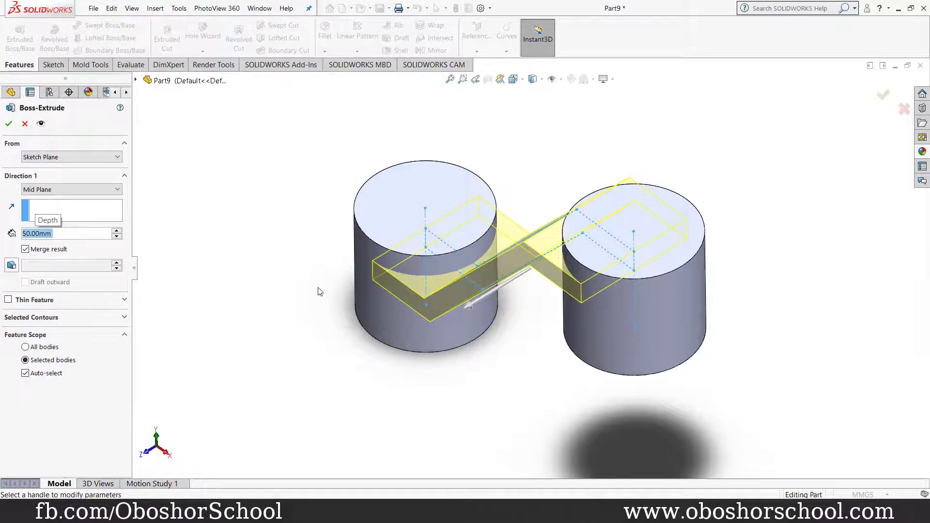
{"action": "middle_click_drag", "start_coordinate": [320, 291], "coordinate": [351, 253]}
{"action": "left_click", "coordinate": [8, 123]}
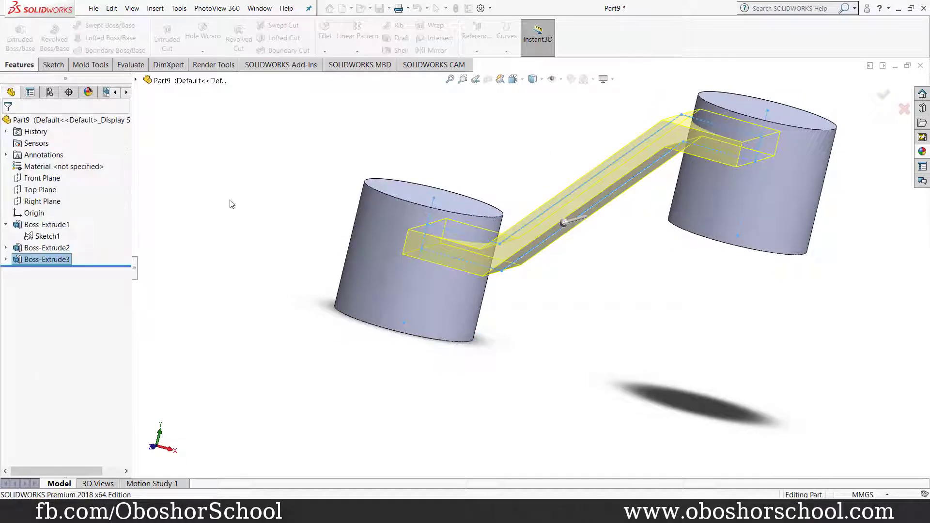
Consult the exercise drawing for the rib, start a sketch on the Front Plane and view it face-on.
{"action": "middle_click_drag", "start_coordinate": [214, 199], "coordinate": [249, 209]}
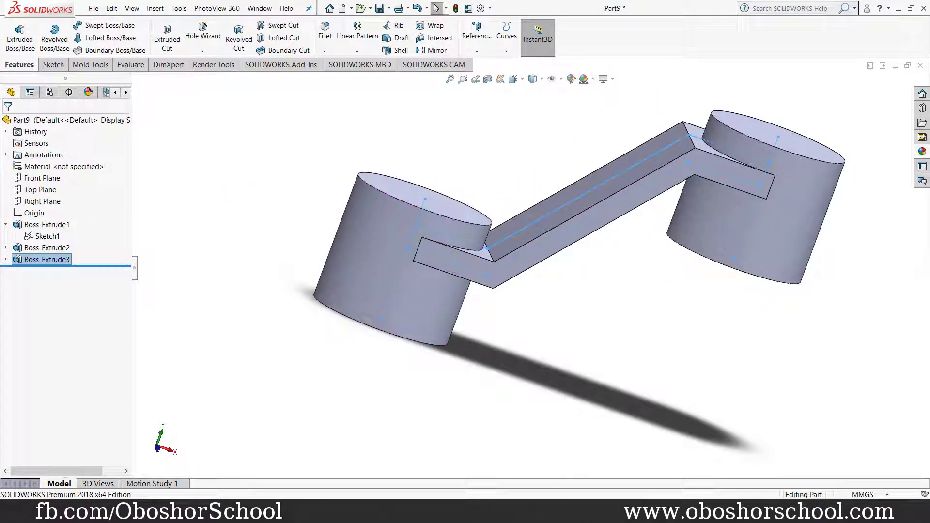
{"action": "left_click", "coordinate": [550, 512]}
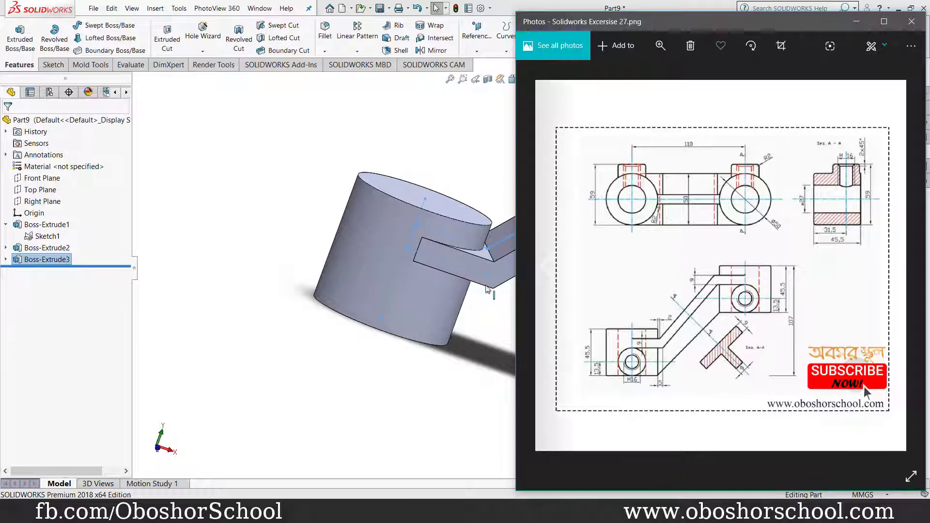
{"action": "left_click", "coordinate": [42, 178]}
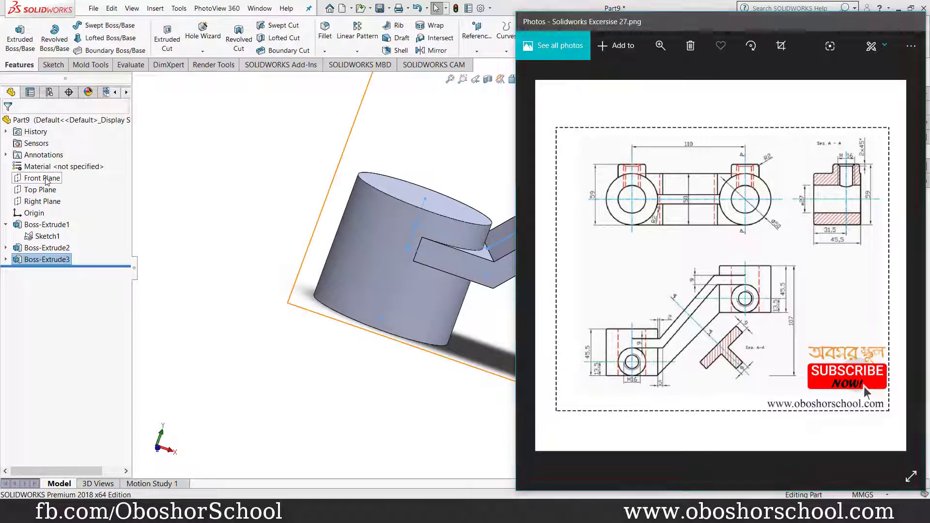
{"action": "left_click", "coordinate": [53, 165]}
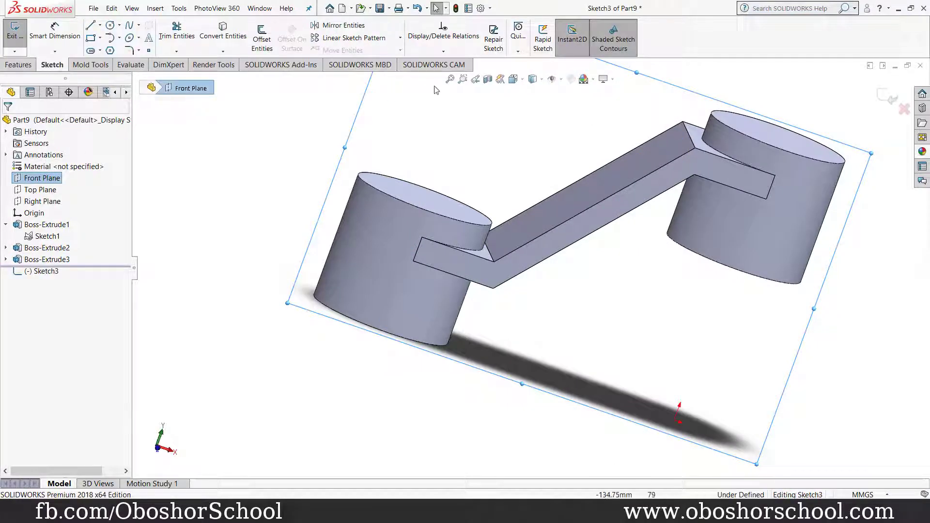
{"action": "left_click", "coordinate": [522, 80]}
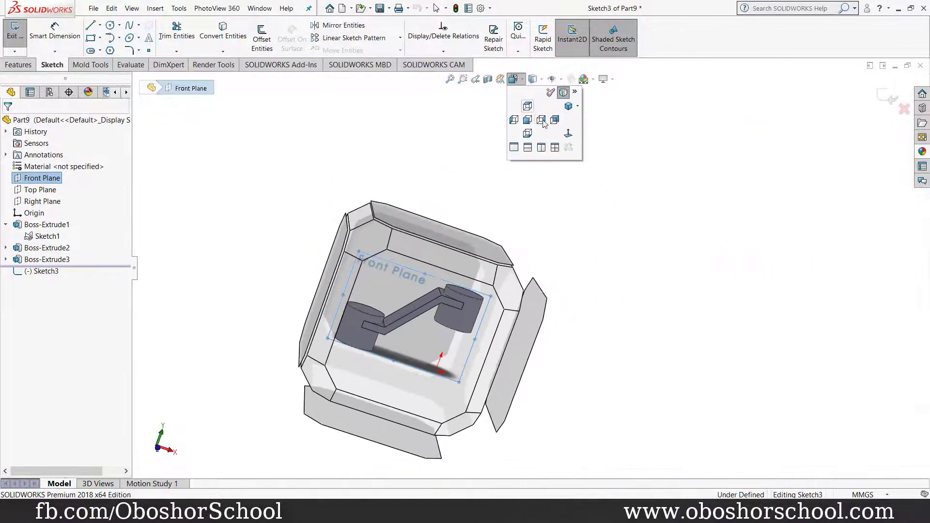
{"action": "left_click", "coordinate": [568, 134]}
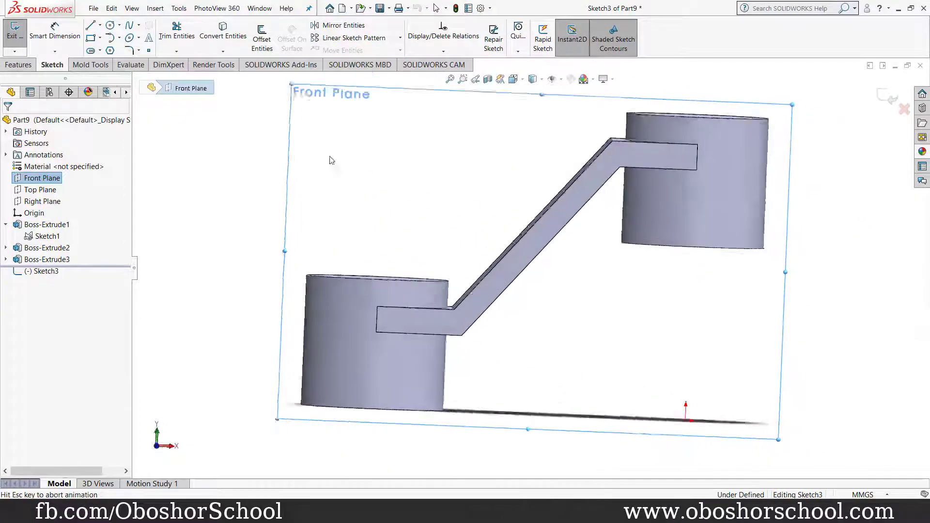
Sketch the rib profile: a diagonal line between the bosses' facing bottom corners, with a short horizontal line along each boss's bottom edge.
{"action": "left_click", "coordinate": [90, 28]}
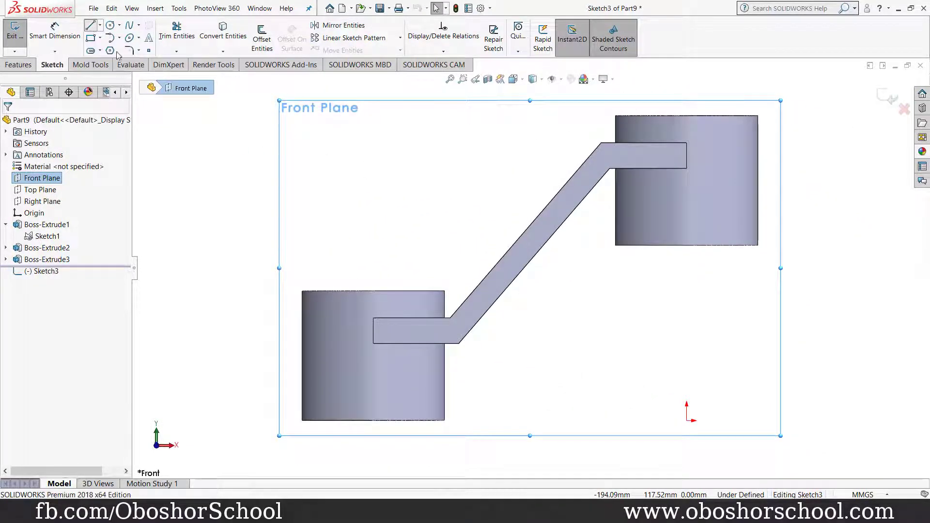
{"action": "left_click", "coordinate": [442, 421]}
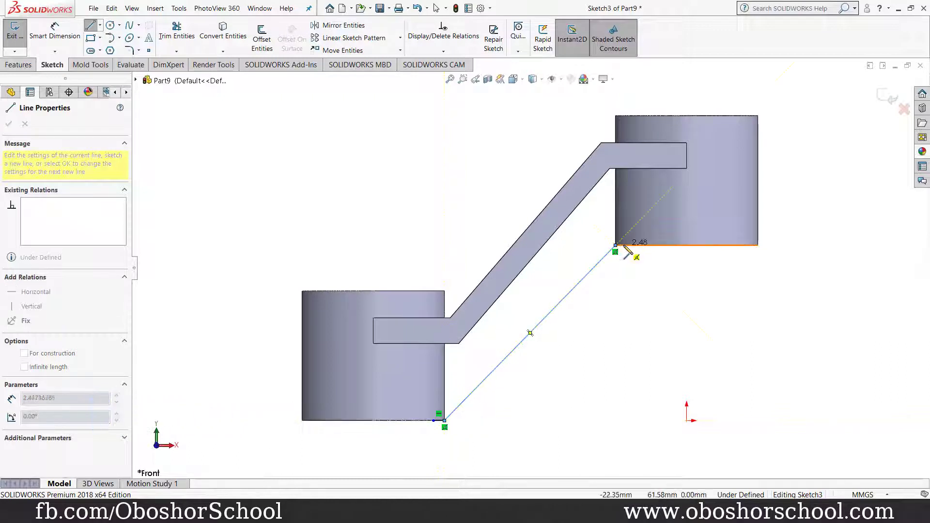
{"action": "left_click", "coordinate": [616, 245]}
{"action": "right_click", "coordinate": [647, 266]}
{"action": "left_click", "coordinate": [676, 274]}
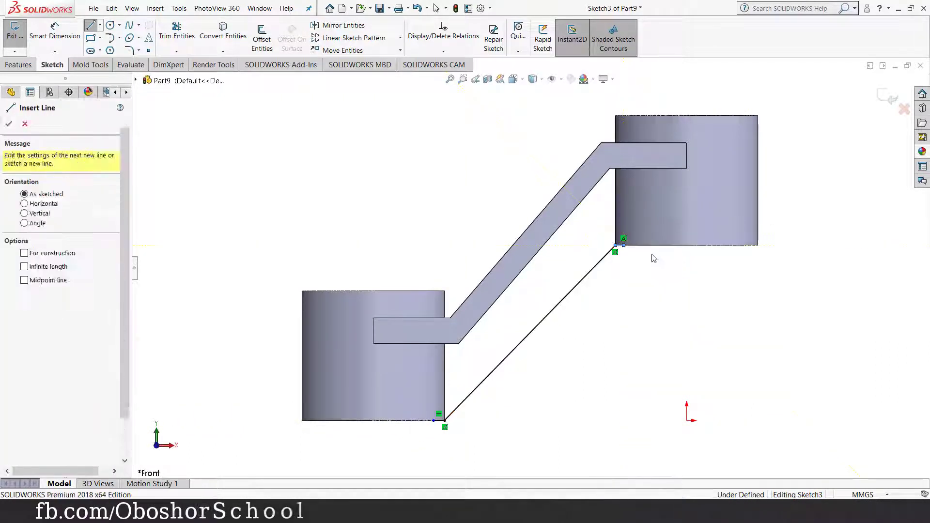
Set the length of the short horizontal line at the lower-left boss to 2 mm.
{"action": "left_click", "coordinate": [53, 30]}
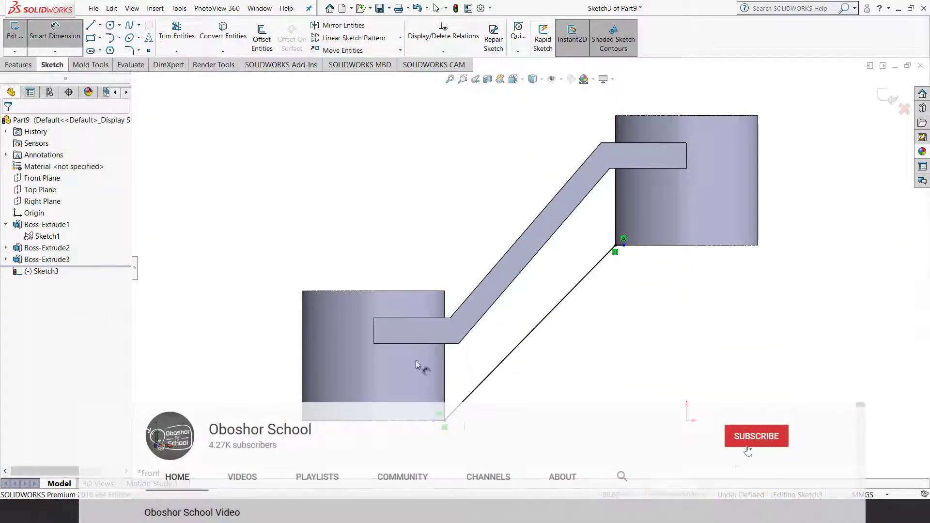
{"action": "left_click", "coordinate": [439, 421]}
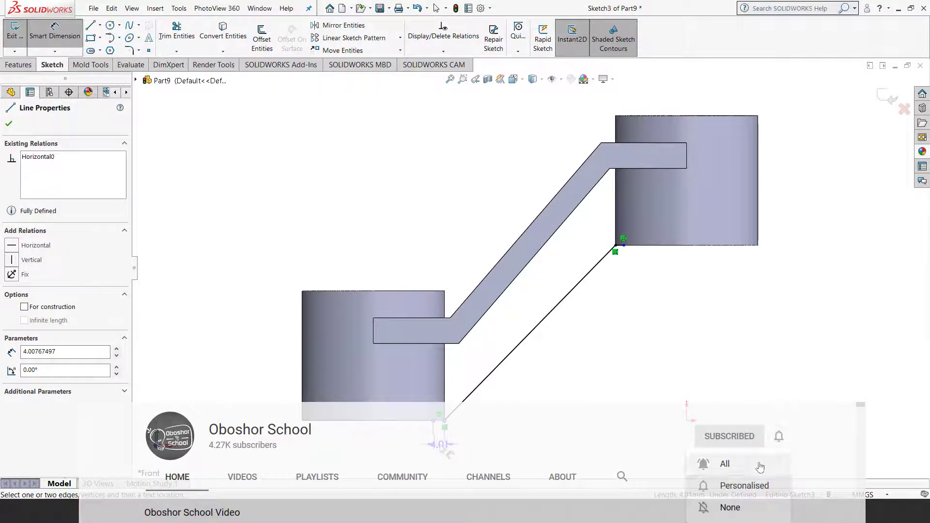
{"action": "left_click", "coordinate": [442, 446]}
{"action": "type", "text": "2"}
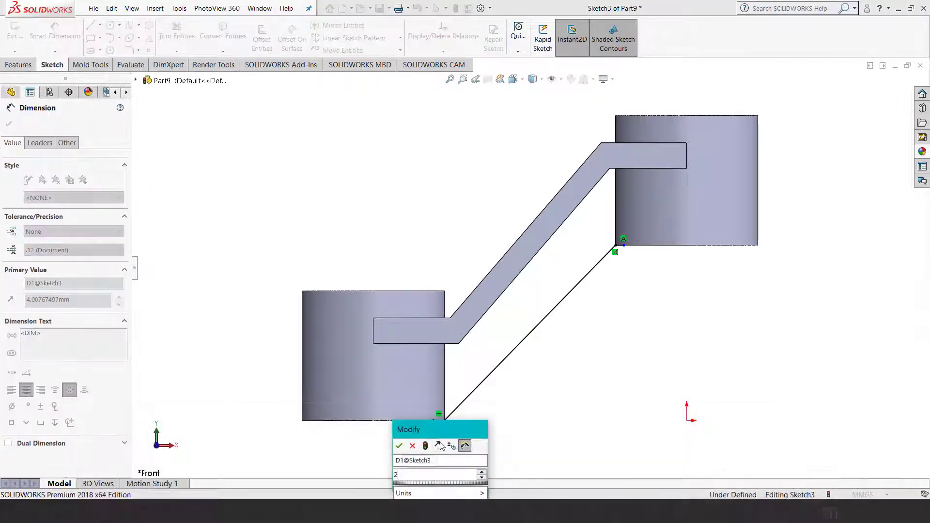
{"action": "key", "text": "Return"}
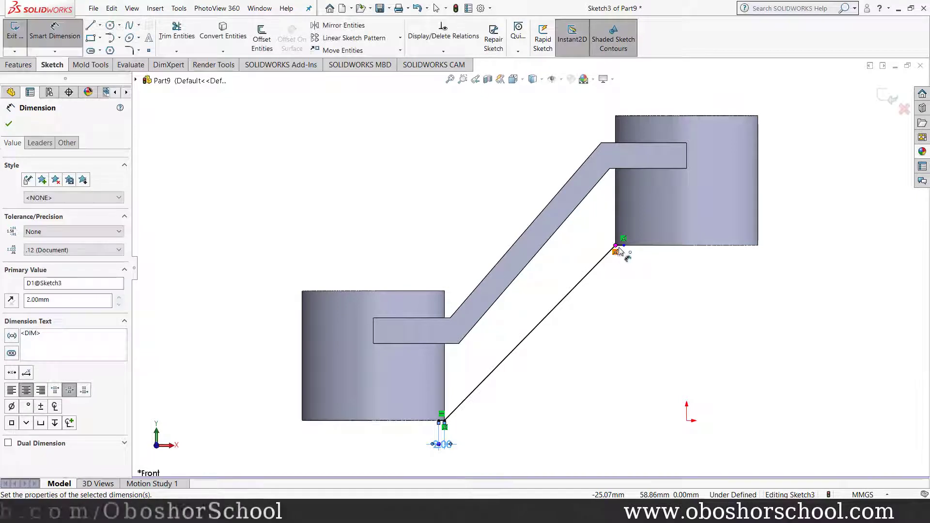
Set the length of the short horizontal line at the upper-right boss to 2 mm and finish dimensioning.
{"action": "left_click", "coordinate": [620, 247]}
{"action": "left_click", "coordinate": [619, 273]}
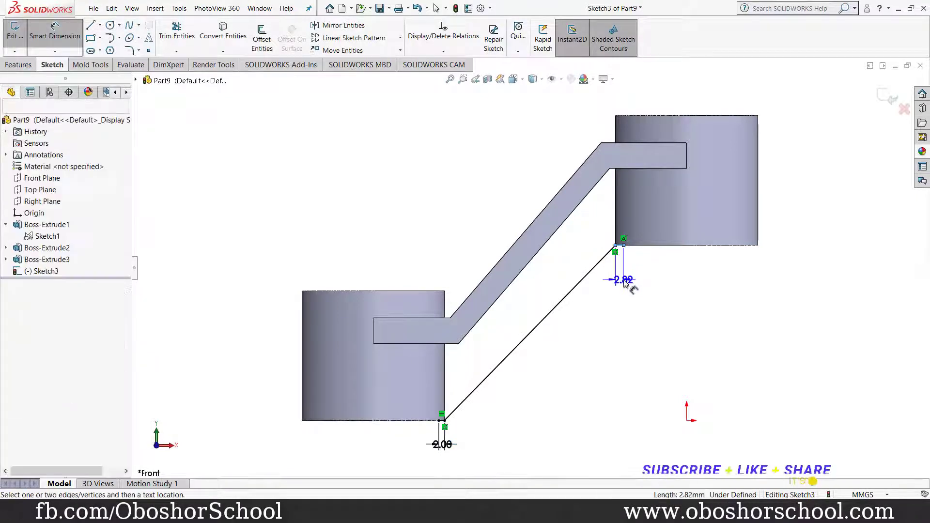
{"action": "type", "text": "2"}
{"action": "key", "text": "Return"}
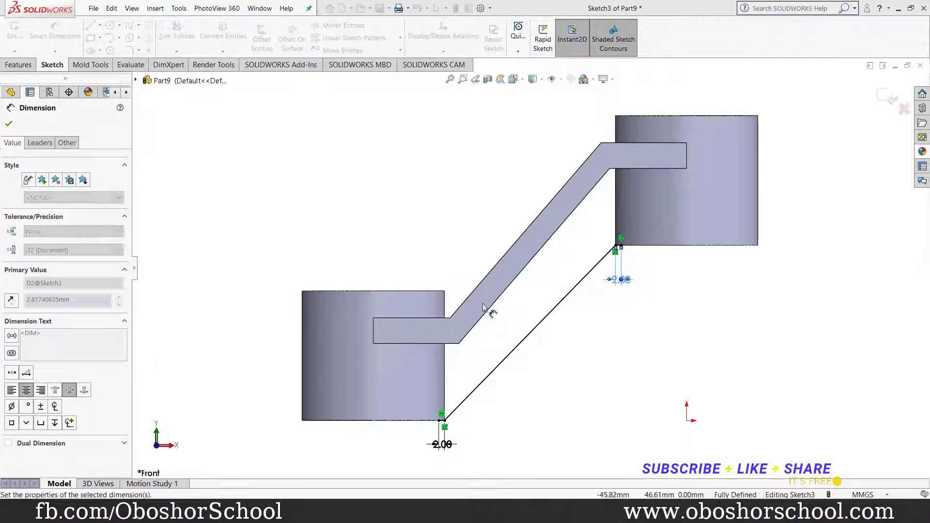
{"action": "left_click", "coordinate": [10, 124]}
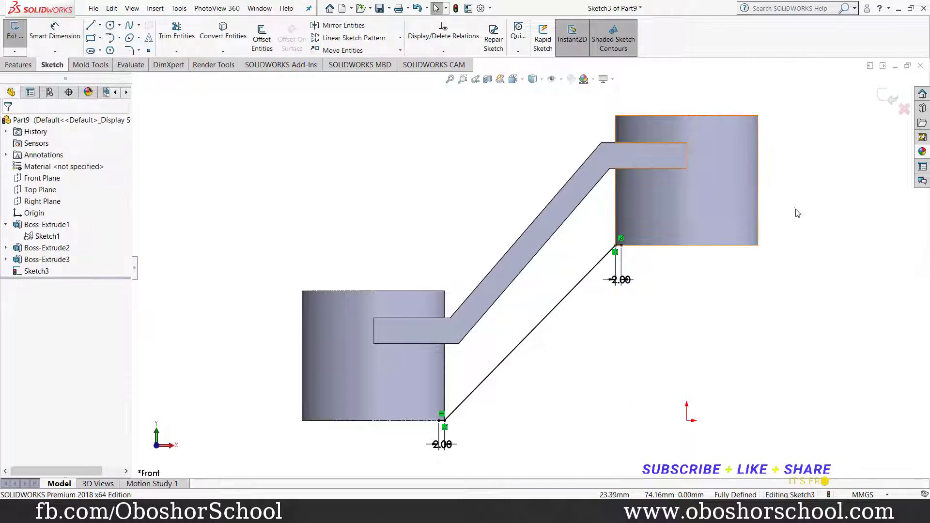
Exit the sketch and create a Rib from it, 9 mm thick on both sides, with the material side flipped toward the link.
{"action": "left_click", "coordinate": [888, 103]}
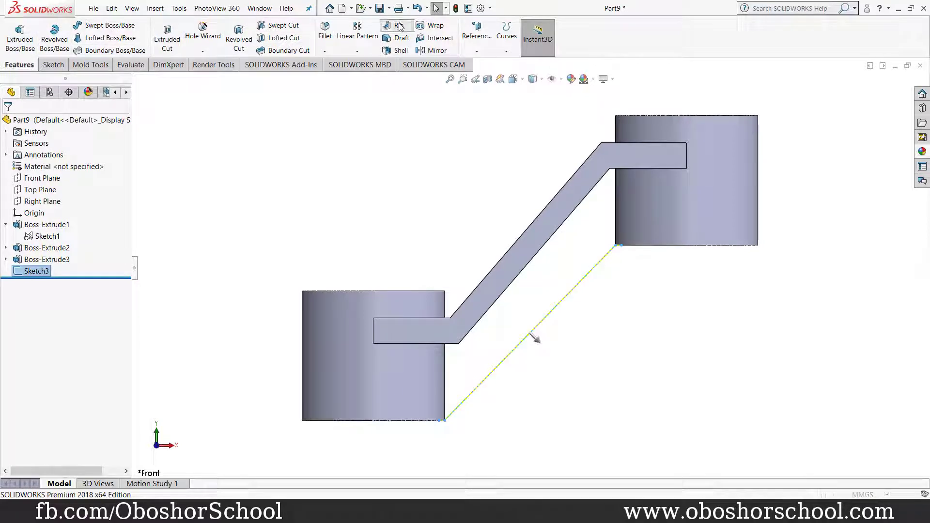
{"action": "left_click", "coordinate": [398, 26]}
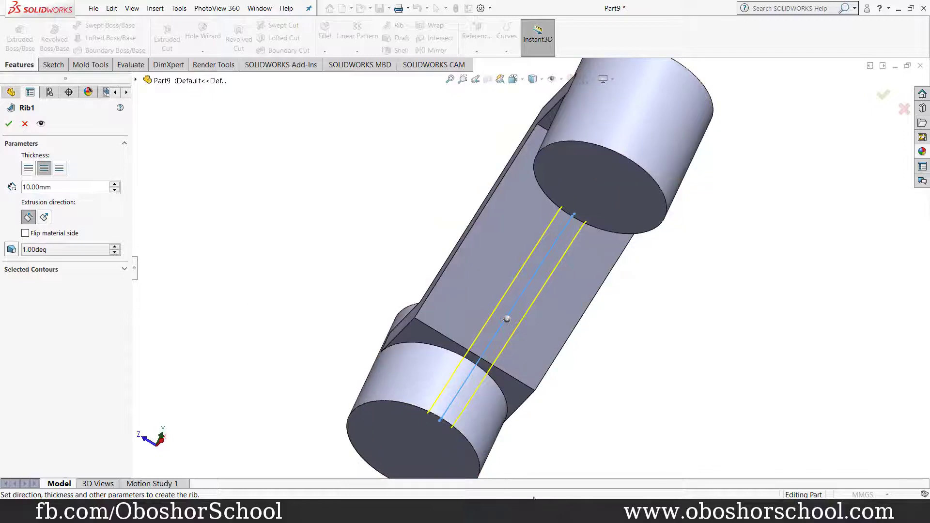
{"action": "key", "text": "alt+Tab"}
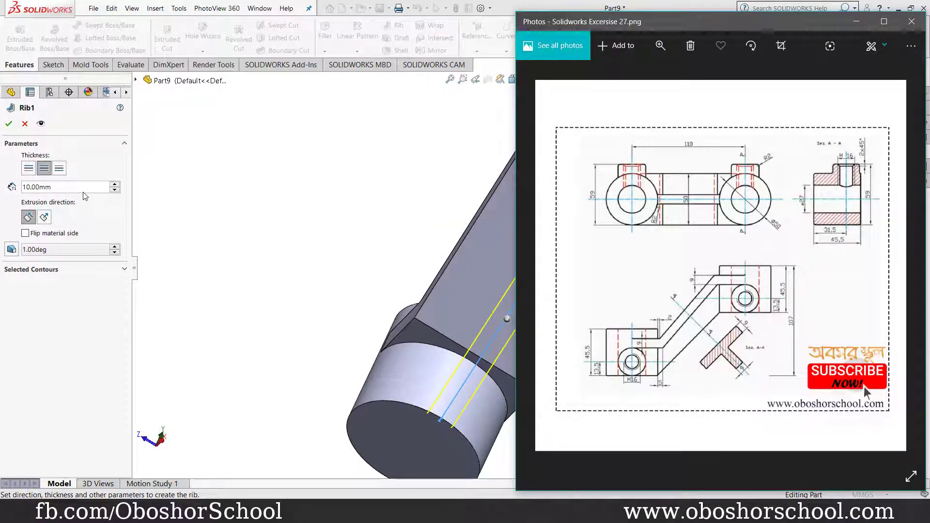
{"action": "left_click", "coordinate": [69, 190]}
{"action": "type", "text": "9"}
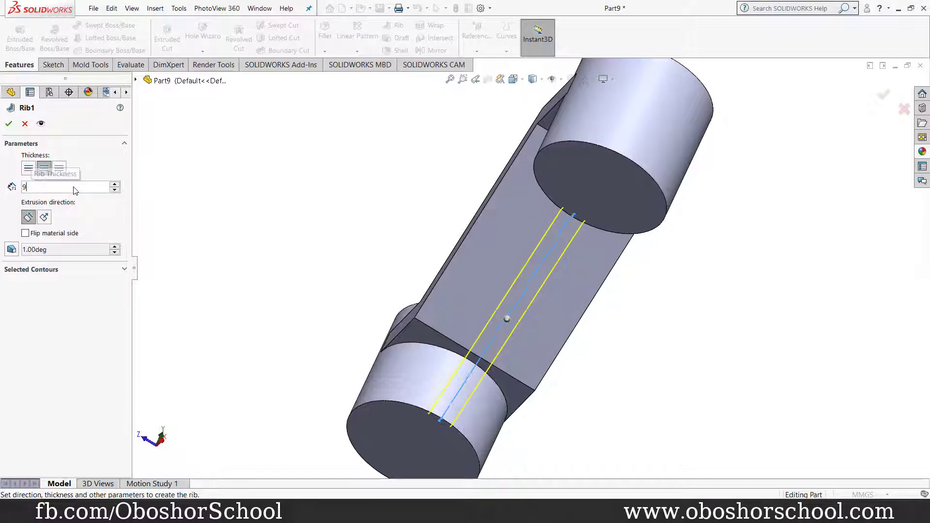
{"action": "key", "text": "Return"}
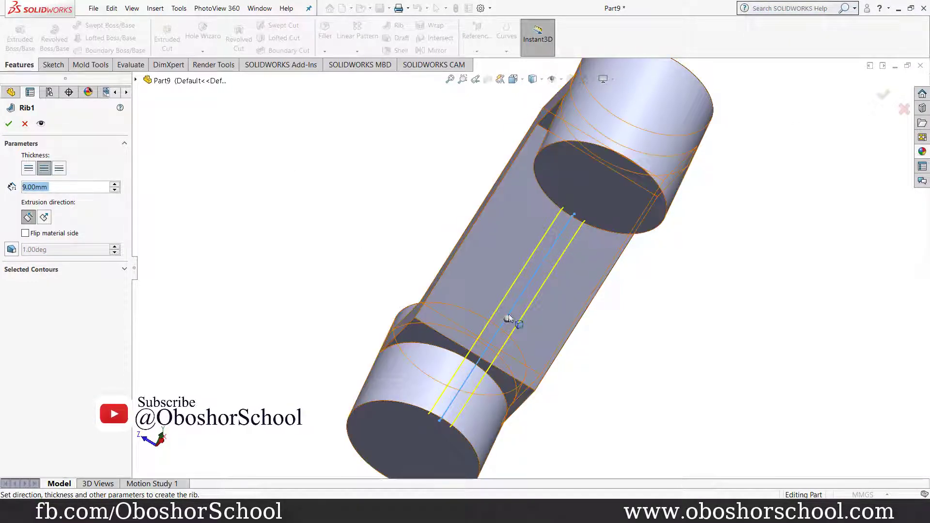
{"action": "middle_click_drag", "start_coordinate": [352, 171], "coordinate": [413, 255]}
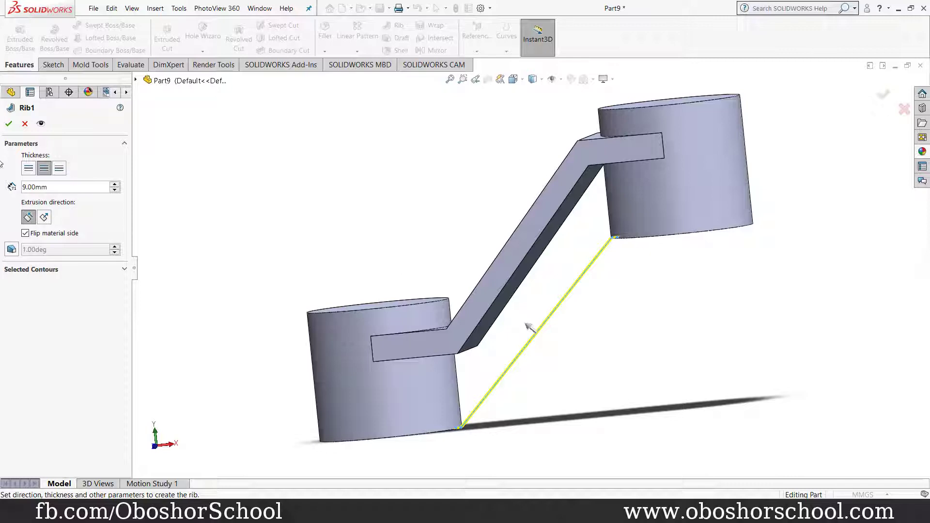
{"action": "left_click", "coordinate": [10, 124]}
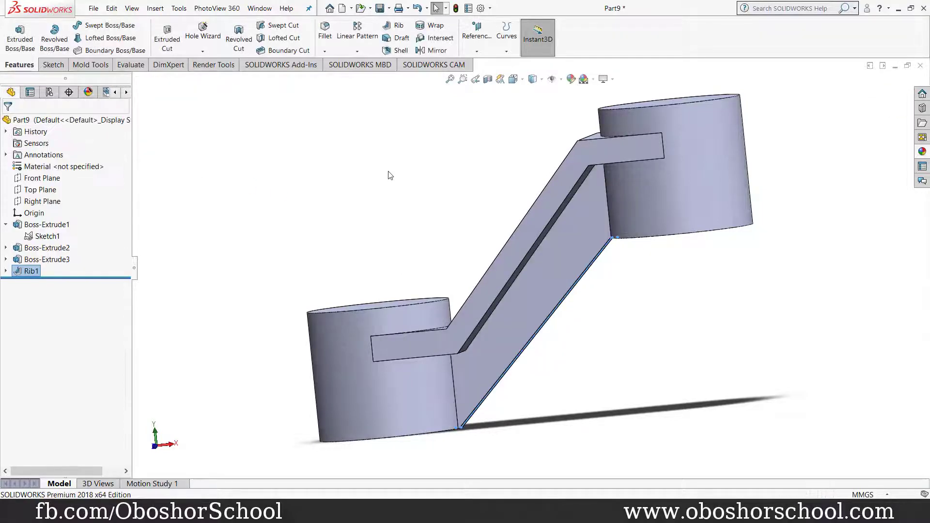
Check the side boss details in the exercise drawing and start another Front Plane sketch, viewed normal to the plane.
{"action": "middle_click_drag", "start_coordinate": [396, 166], "coordinate": [390, 197]}
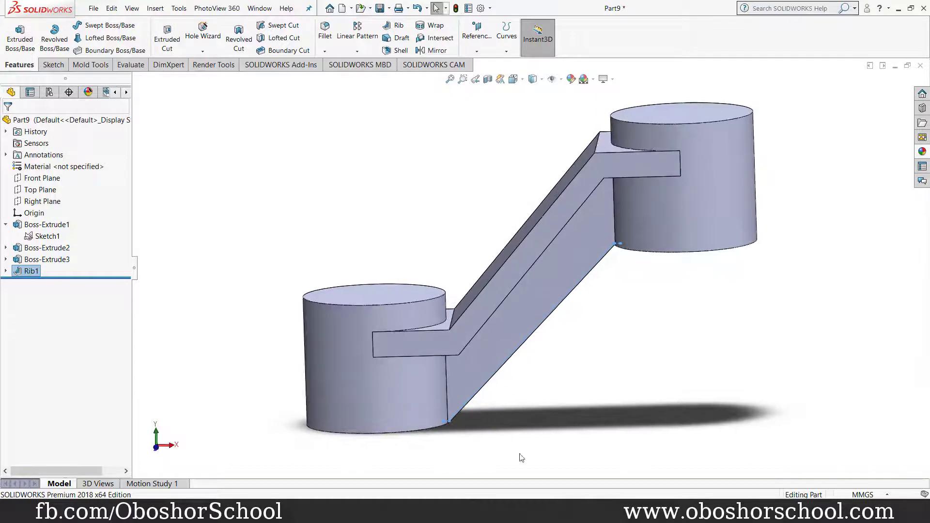
{"action": "left_click", "coordinate": [553, 509]}
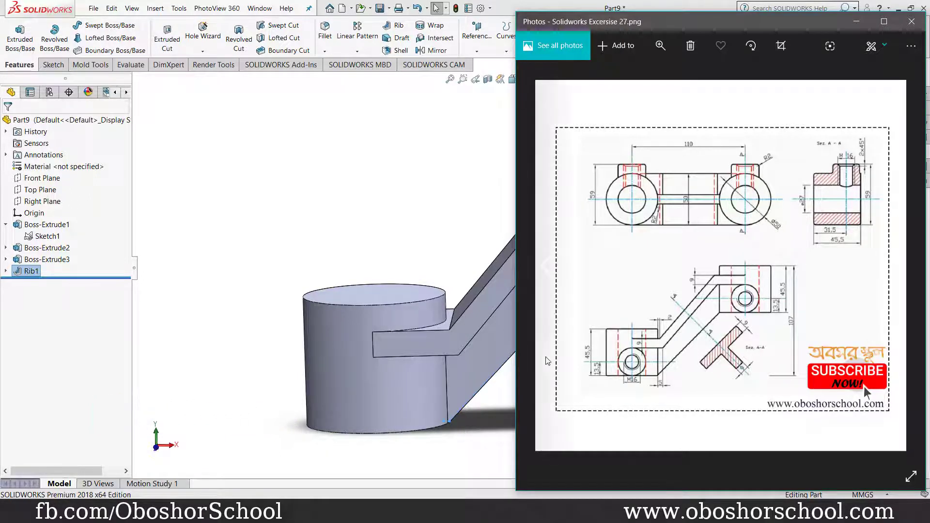
{"action": "left_click", "coordinate": [39, 179]}
{"action": "left_click", "coordinate": [45, 164]}
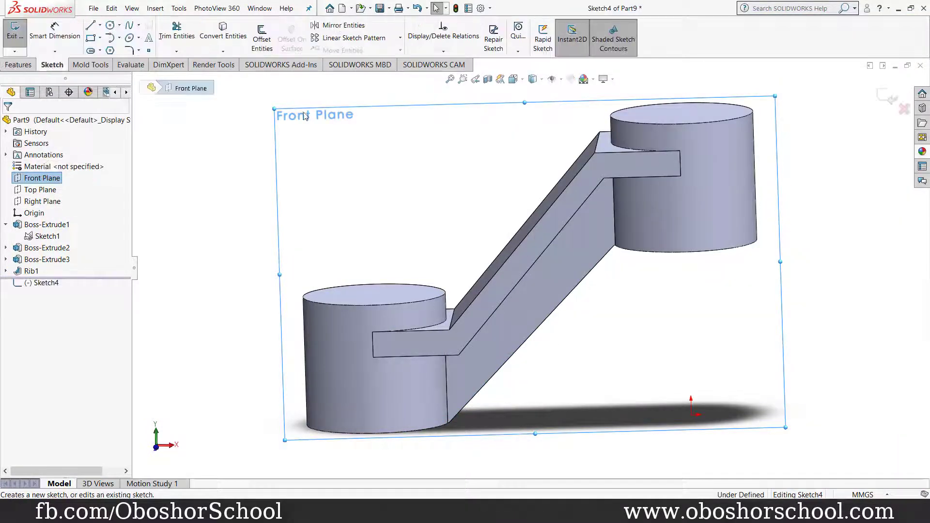
{"action": "left_click", "coordinate": [522, 81]}
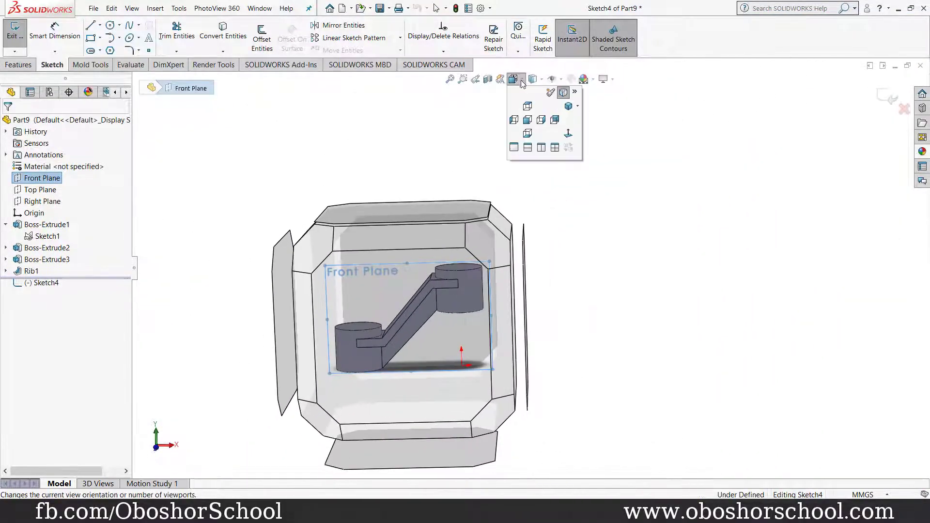
{"action": "left_click", "coordinate": [569, 138]}
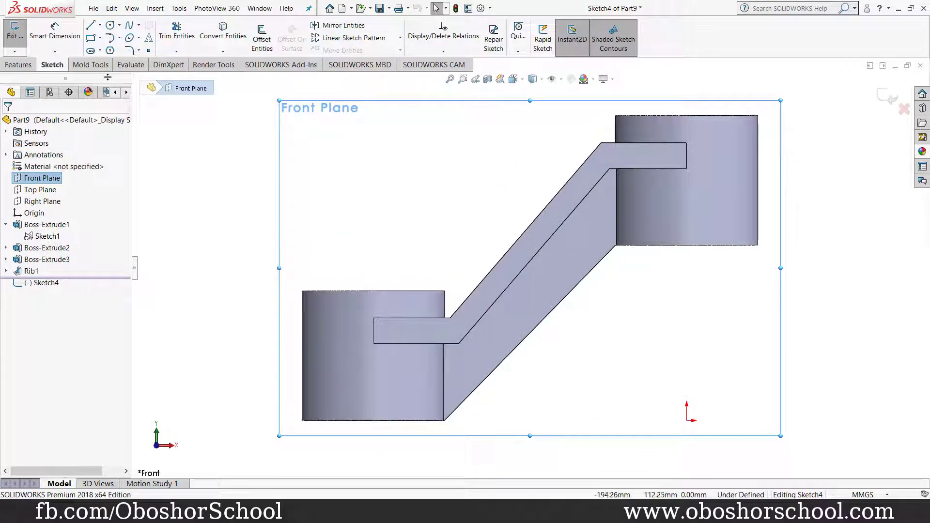
Draw a vertical centerline about 45.5 mm long through the lower-left boss, from its top edge midpoint to its bottom edge.
{"action": "left_click", "coordinate": [99, 24]}
{"action": "left_click", "coordinate": [115, 50]}
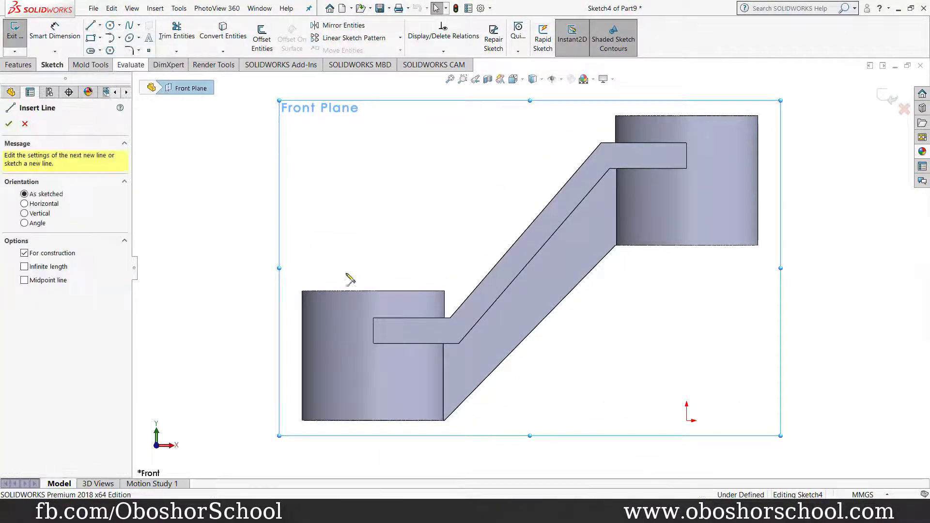
{"action": "left_click", "coordinate": [373, 291]}
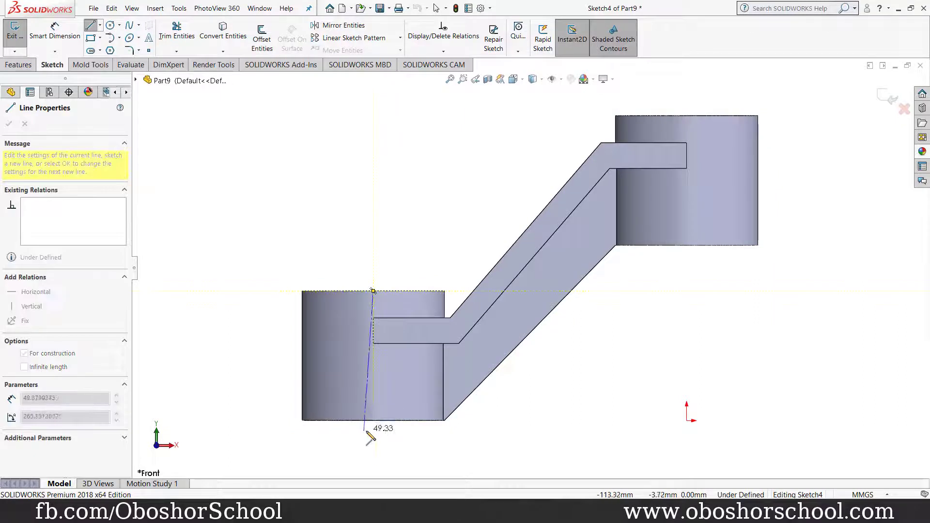
{"action": "left_click", "coordinate": [374, 420]}
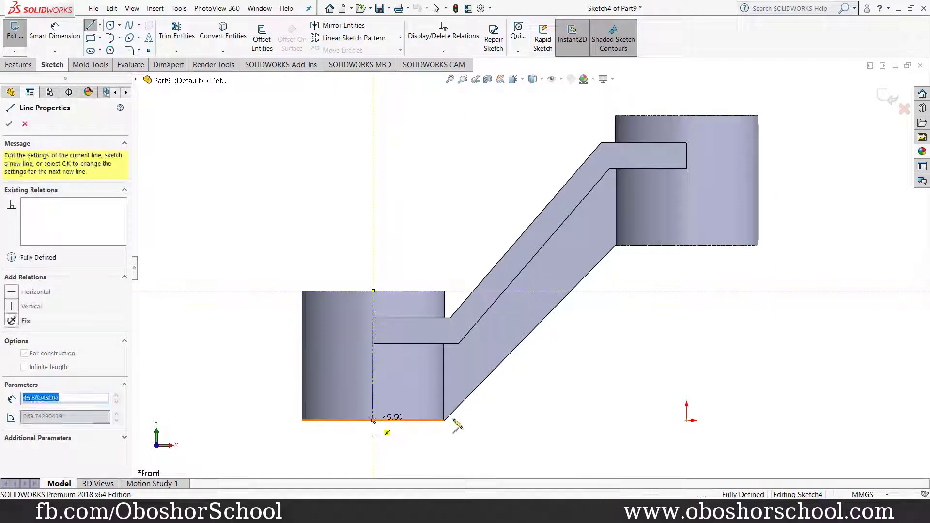
{"action": "right_click", "coordinate": [582, 412]}
{"action": "left_click", "coordinate": [601, 405]}
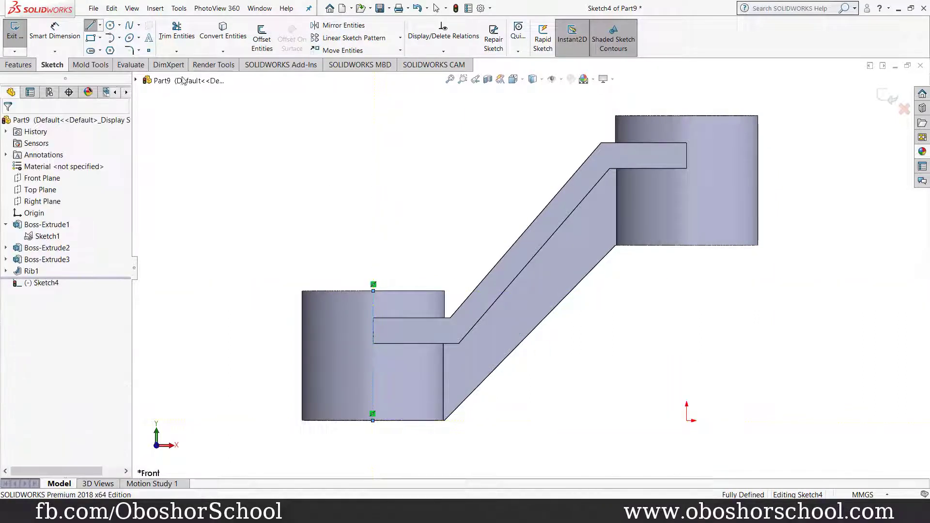
Draw a vertical centerline about 45.5 mm long through the upper-right boss, from its top edge midpoint to its bottom edge.
{"action": "left_click", "coordinate": [101, 26]}
{"action": "left_click", "coordinate": [117, 48]}
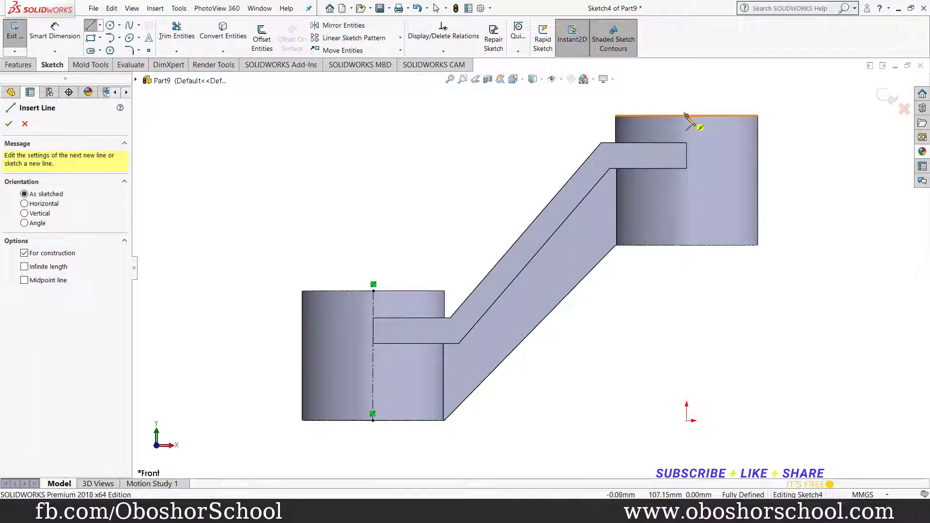
{"action": "left_click", "coordinate": [686, 115]}
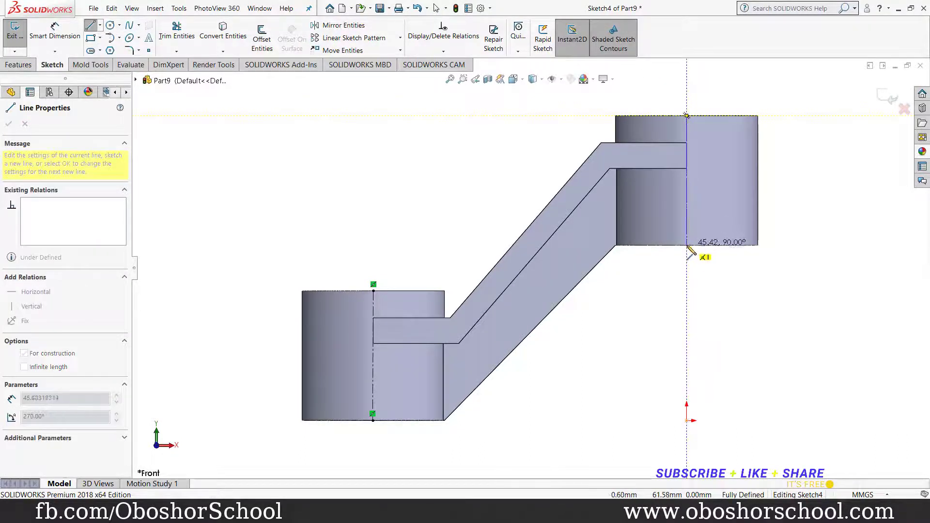
{"action": "left_click", "coordinate": [687, 245]}
{"action": "right_click", "coordinate": [690, 272]}
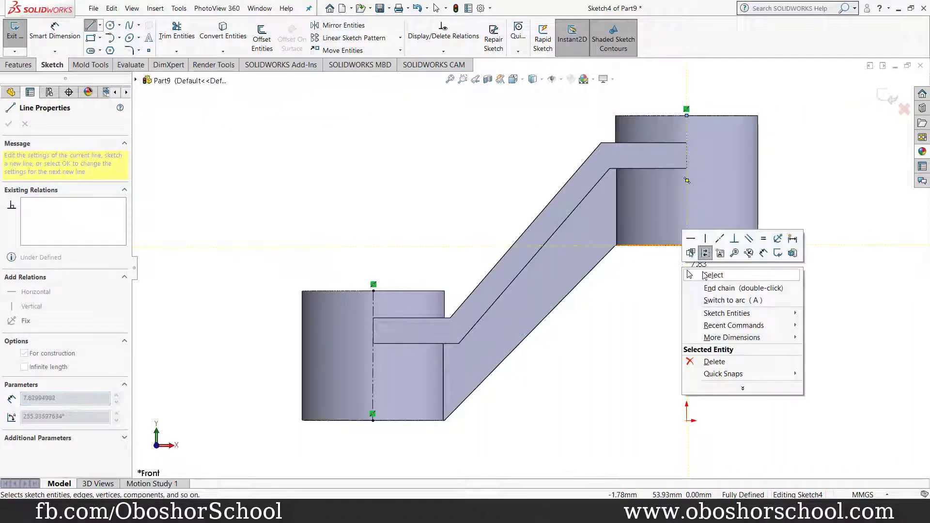
{"action": "left_click", "coordinate": [712, 275]}
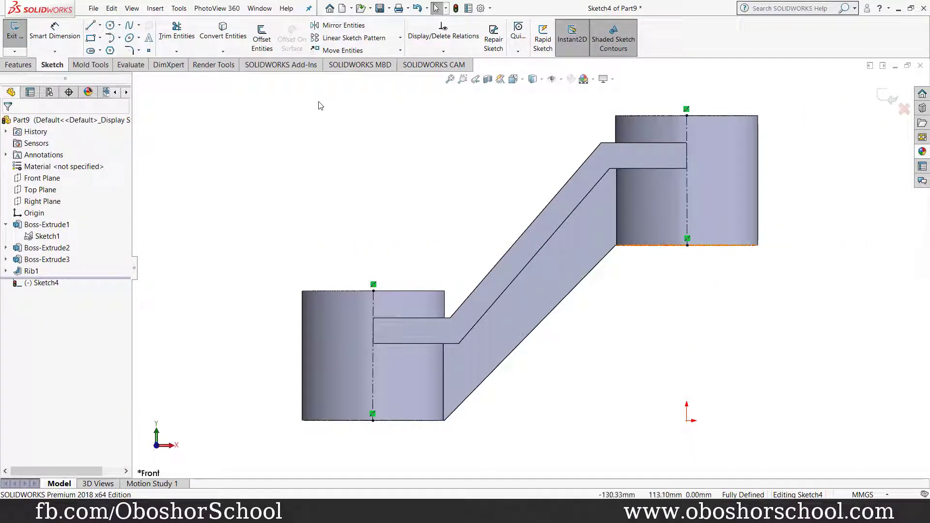
Sketch a circle on each boss centerline below the link arm, radius about 11 mm at lower left and 10.7 mm at upper right.
{"action": "left_click", "coordinate": [110, 26]}
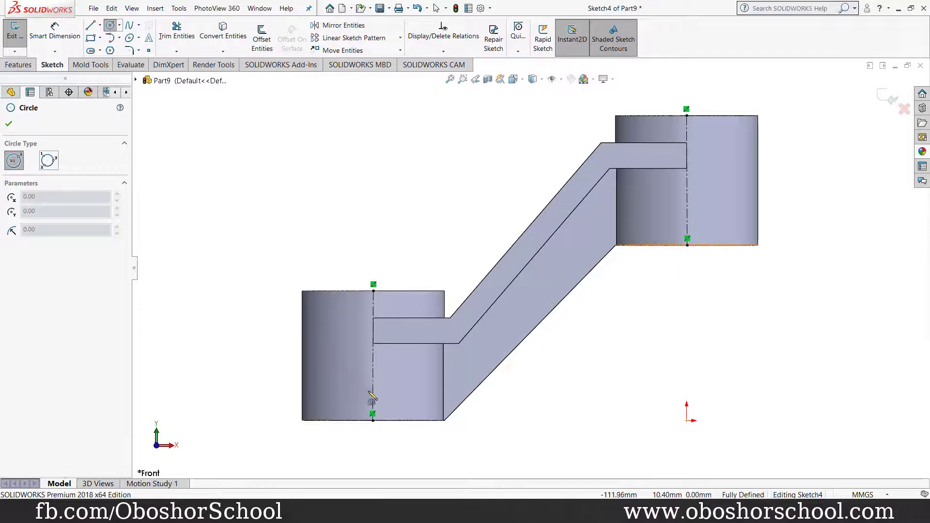
{"action": "left_click", "coordinate": [373, 379]}
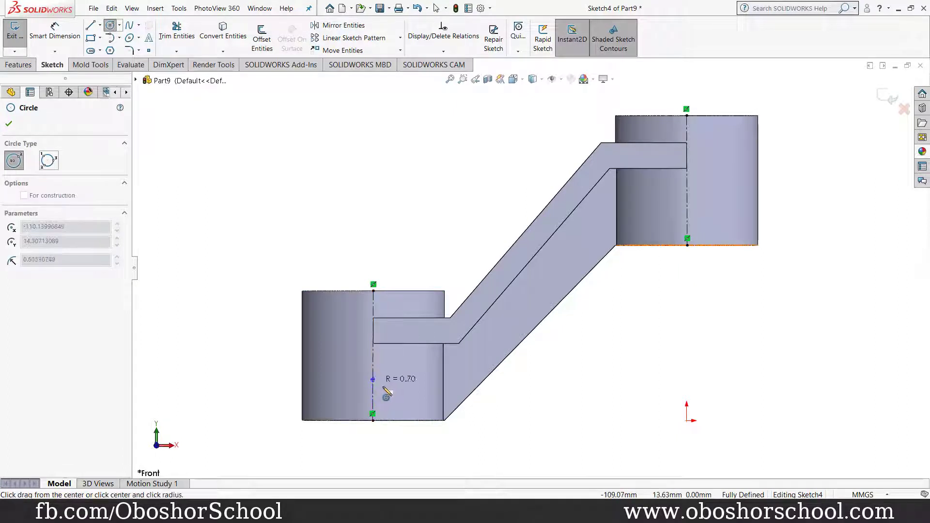
{"action": "left_click", "coordinate": [399, 398]}
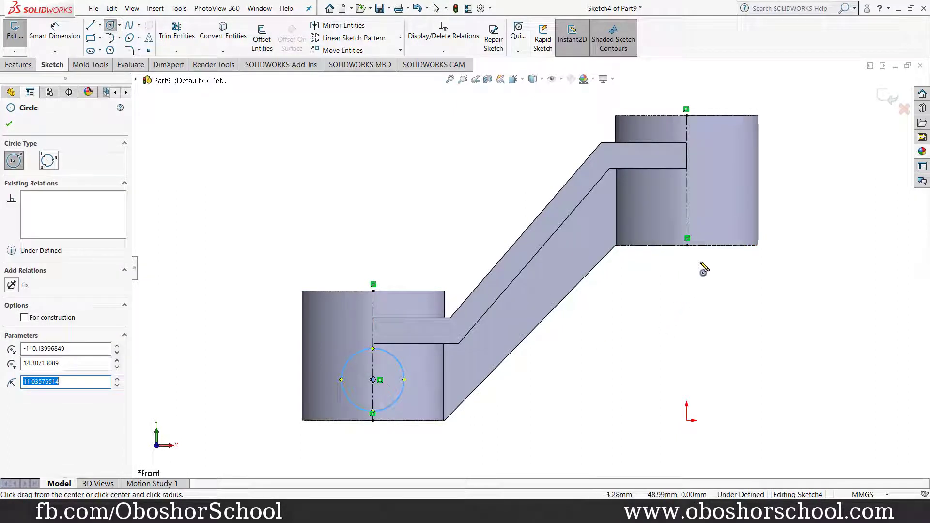
{"action": "left_click", "coordinate": [687, 209]}
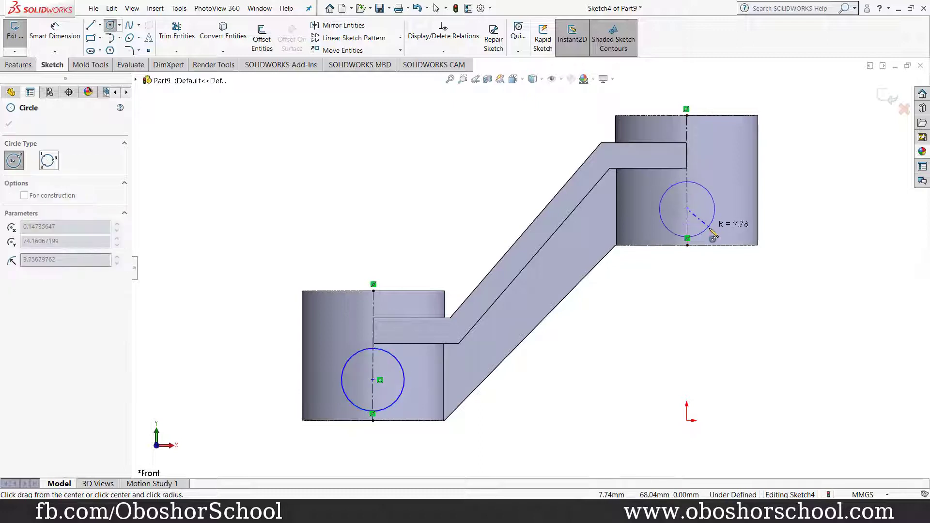
{"action": "left_click", "coordinate": [714, 237]}
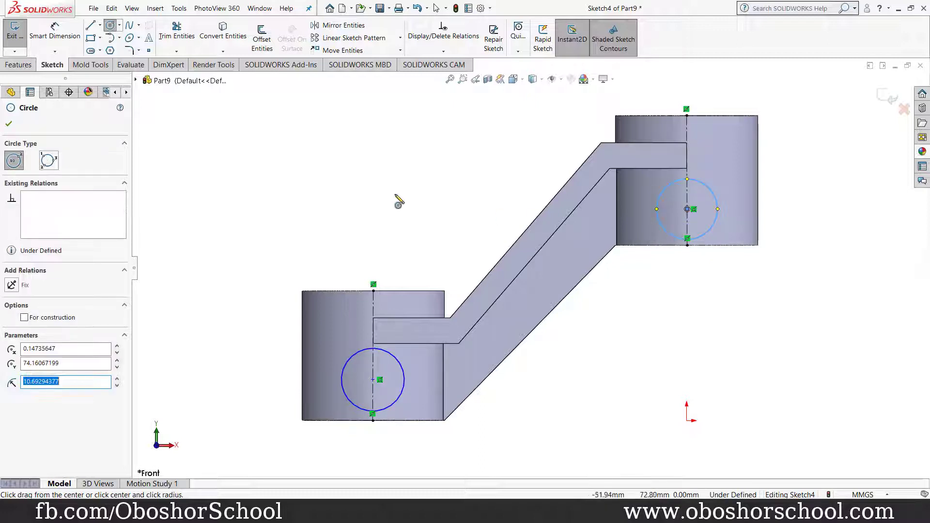
{"action": "left_click", "coordinate": [10, 125]}
Dimension the lower-left circle's diameter as 27 mm and finish dimensioning.
{"action": "left_click", "coordinate": [55, 31]}
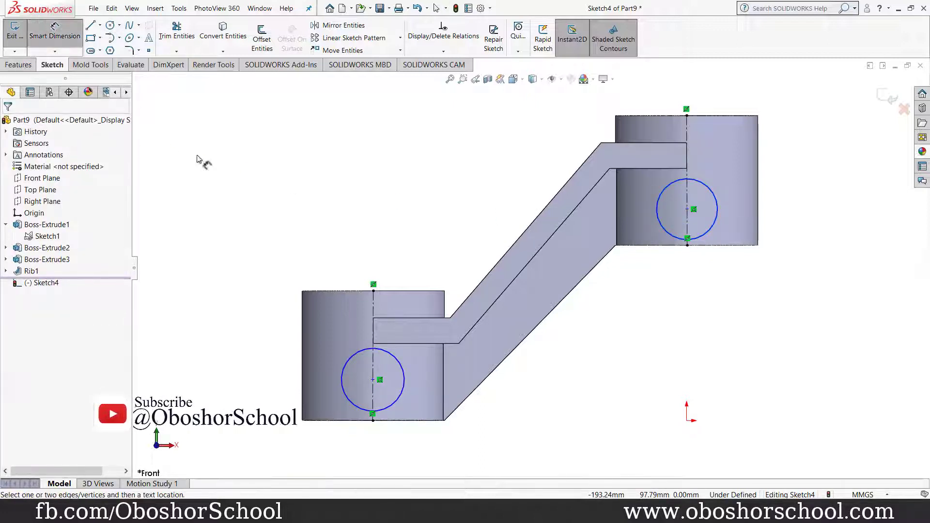
{"action": "left_click", "coordinate": [350, 359]}
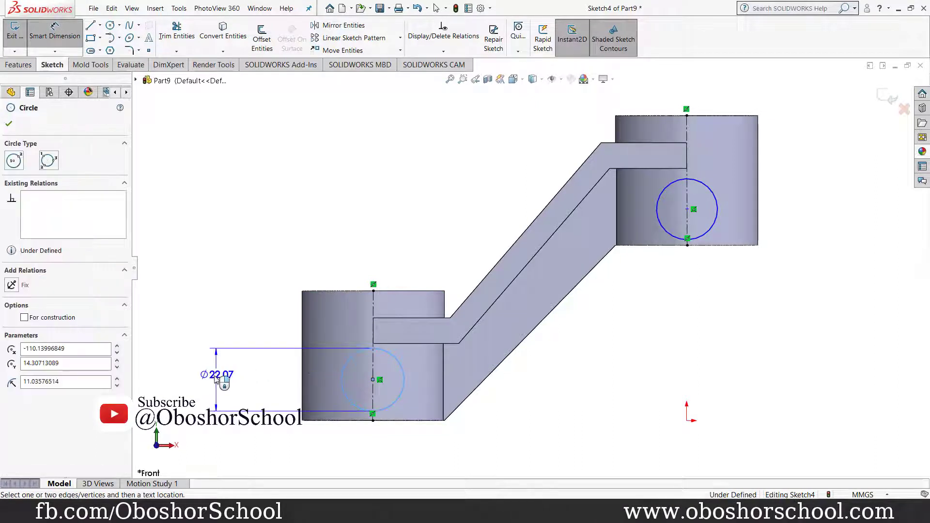
{"action": "left_click", "coordinate": [214, 379]}
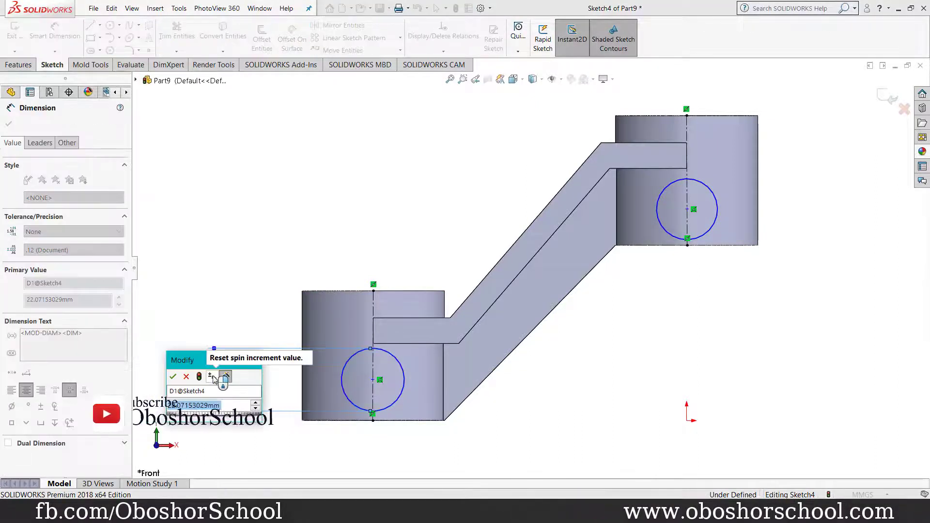
{"action": "type", "text": "27.00mm"}
{"action": "key", "text": "Return"}
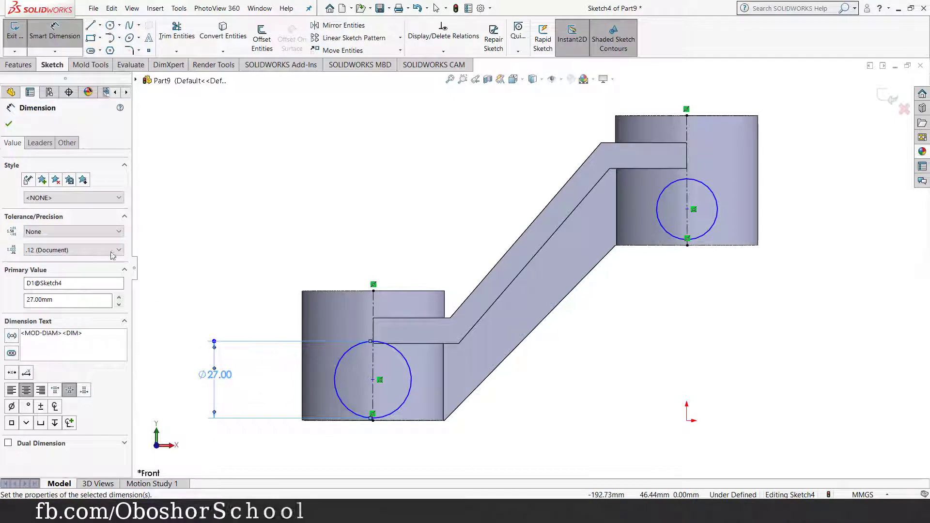
{"action": "left_click", "coordinate": [12, 127]}
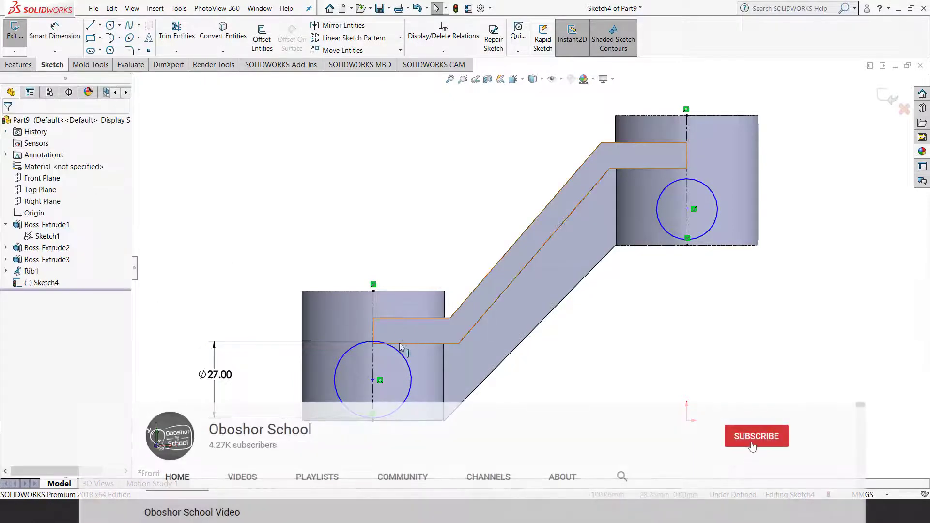
Add an Equal relation between the lower-left and upper-right circles.
{"action": "left_click", "coordinate": [411, 368]}
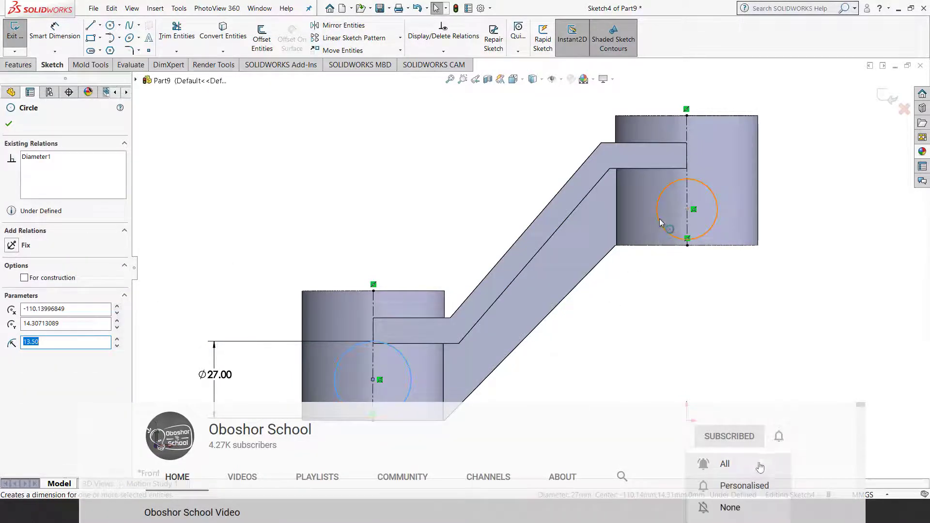
{"action": "left_click", "coordinate": [714, 193], "text": "ctrl"}
{"action": "left_click", "coordinate": [732, 175]}
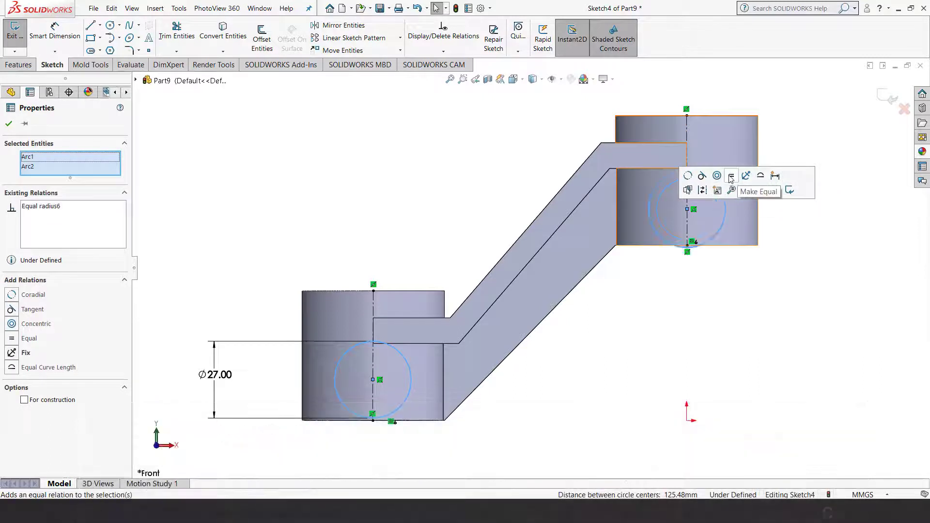
{"action": "left_click", "coordinate": [647, 332]}
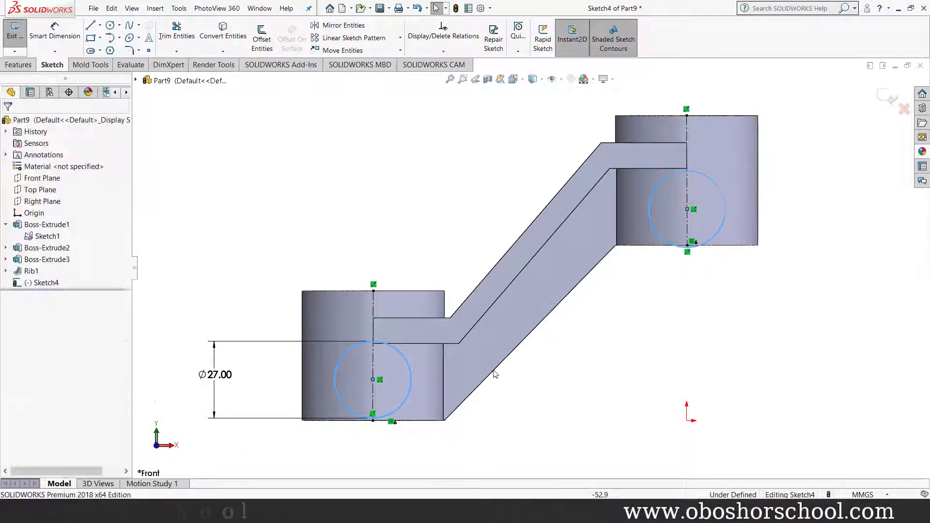
{"action": "left_click", "coordinate": [396, 353]}
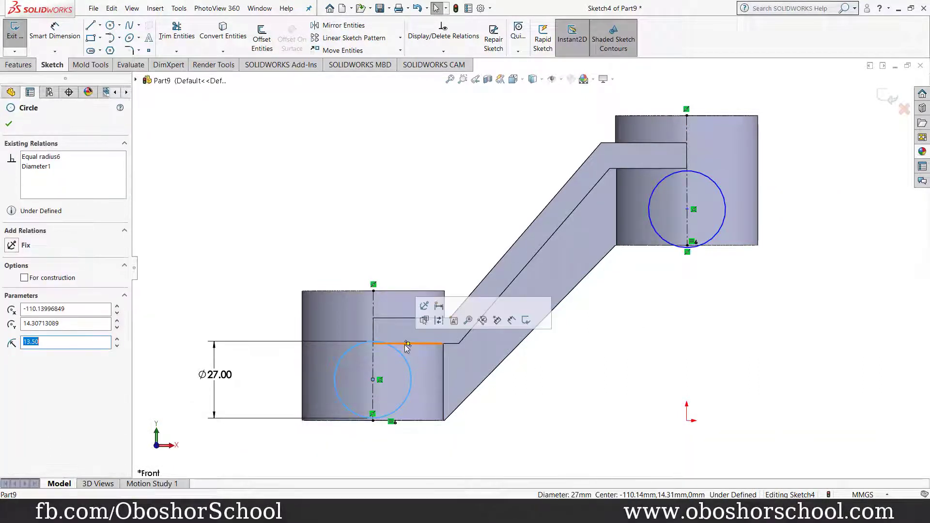
{"action": "left_click", "coordinate": [398, 346], "text": "ctrl"}
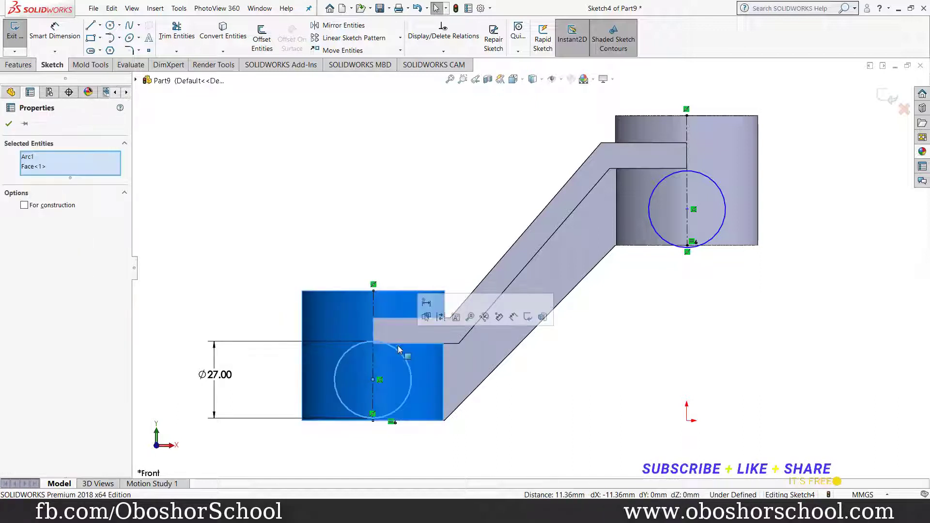
{"action": "left_click", "coordinate": [499, 381]}
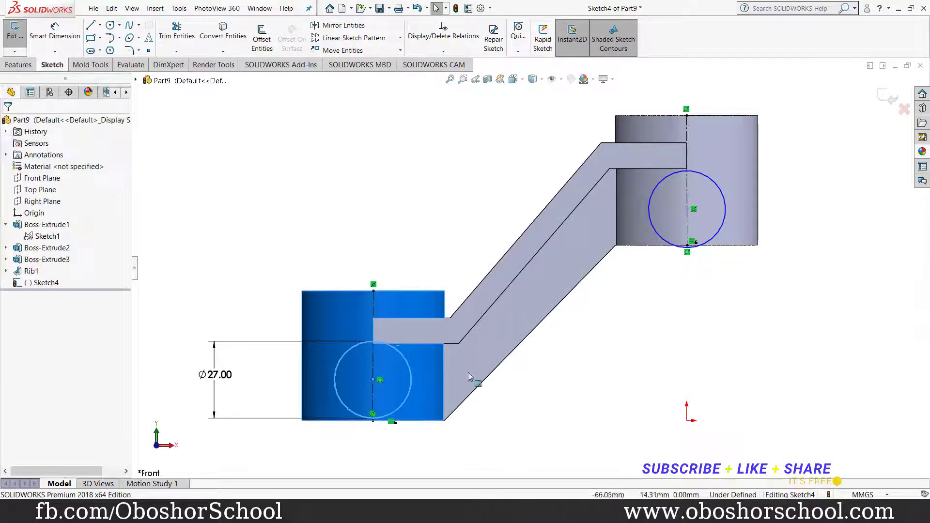
Make each circle tangent to the lower edge of the link's horizontal arm at its boss.
{"action": "left_click", "coordinate": [408, 363], "text": "shift"}
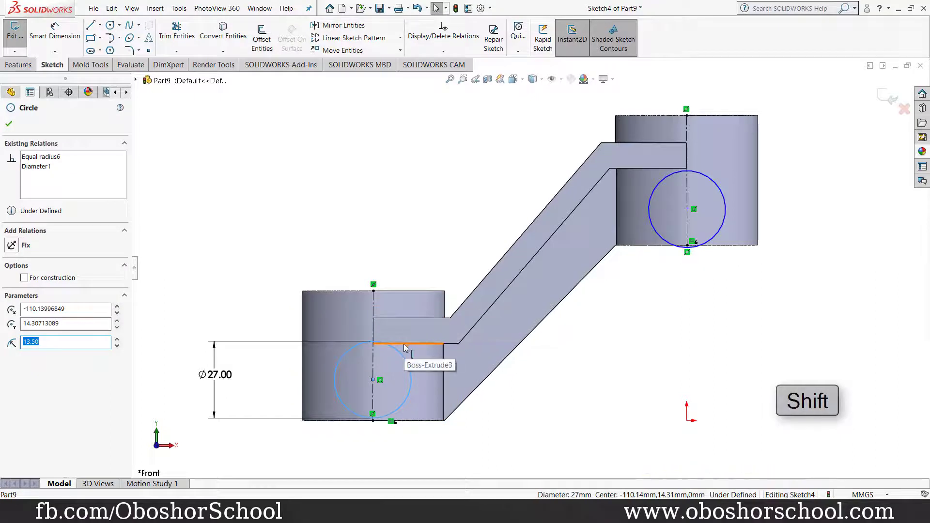
{"action": "left_click", "coordinate": [402, 345], "text": "shift"}
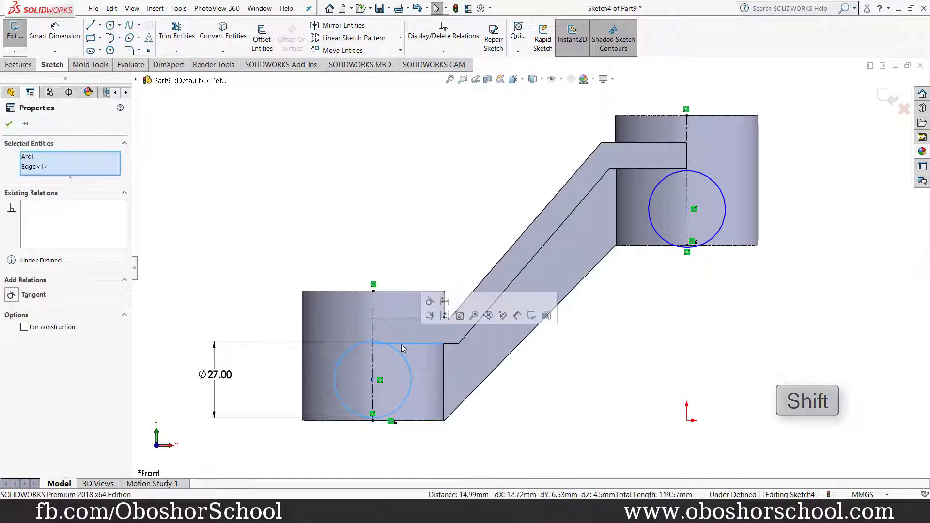
{"action": "left_click", "coordinate": [430, 301]}
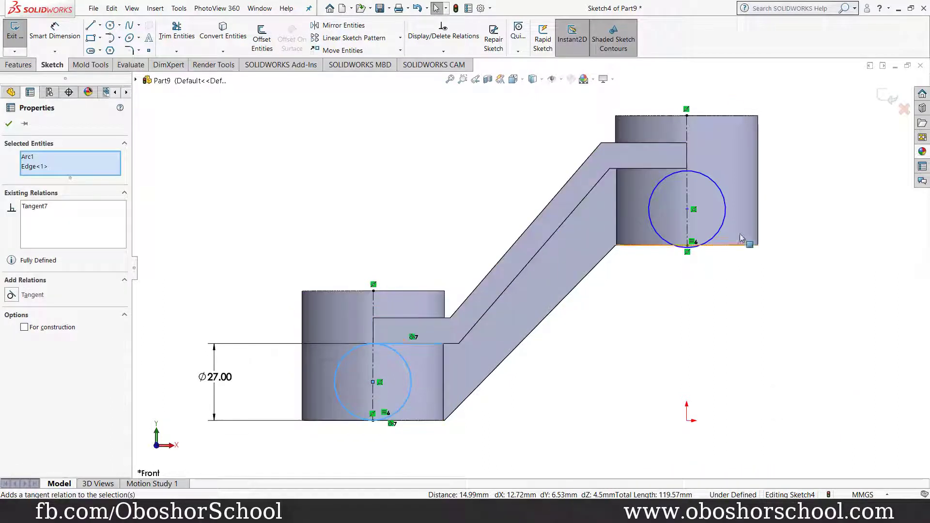
{"action": "left_click", "coordinate": [710, 180]}
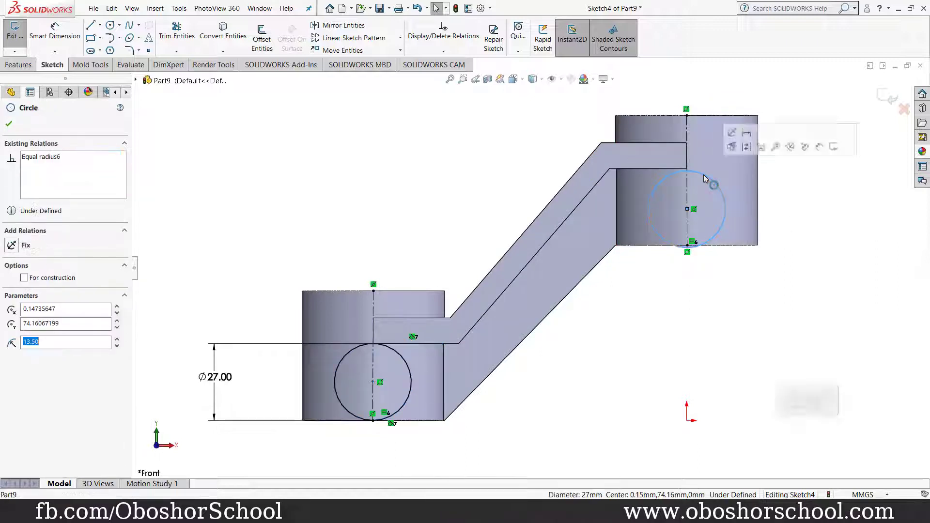
{"action": "left_click", "coordinate": [679, 170], "text": "shift"}
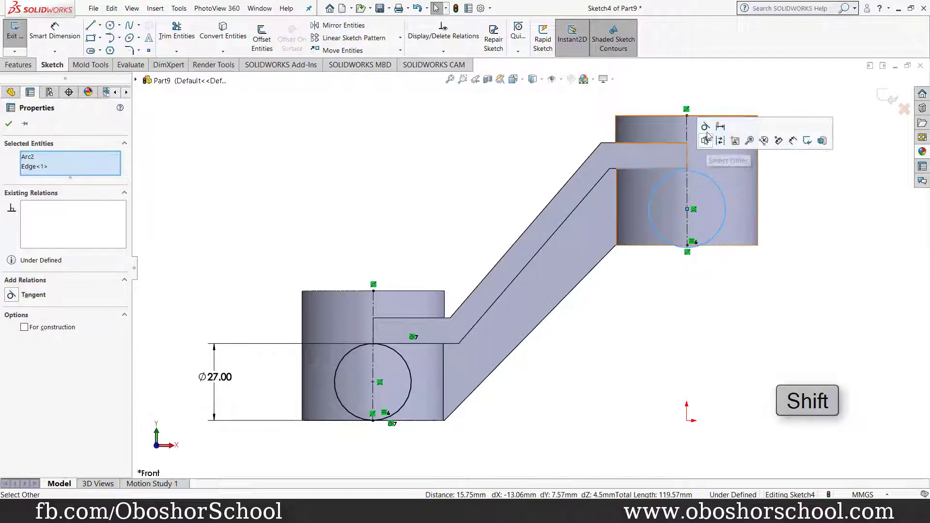
{"action": "left_click", "coordinate": [706, 127]}
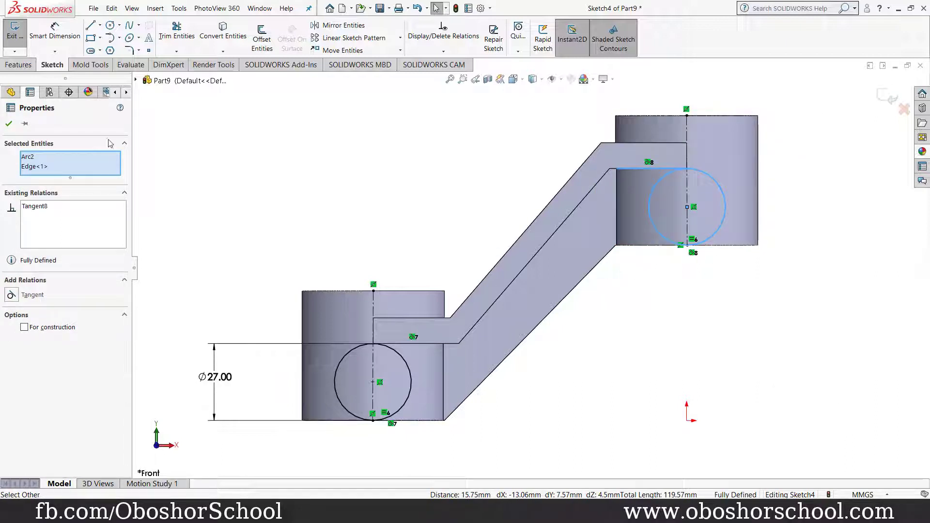
{"action": "left_click", "coordinate": [9, 124]}
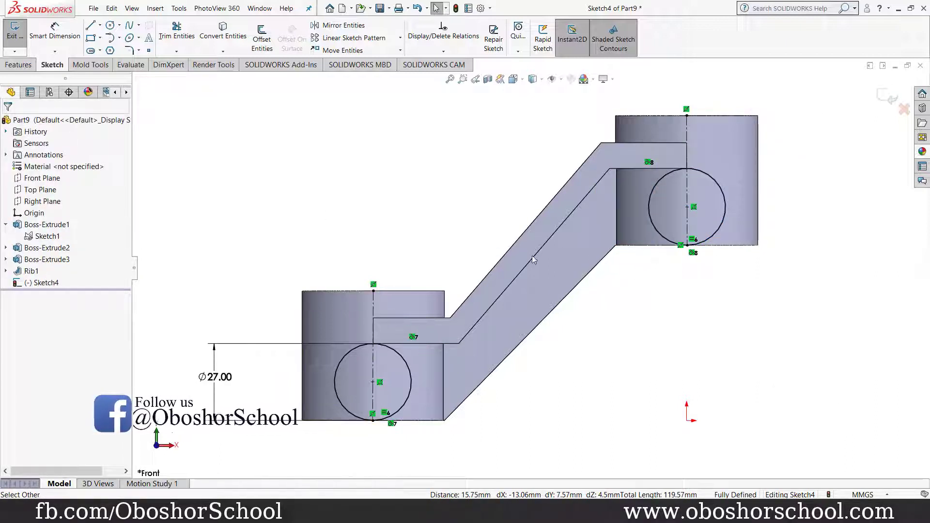
Exit the sketch and set up a Boss-Extrude of both circles, starting at an offset of 59/2 mm from the sketch plane.
{"action": "left_click", "coordinate": [882, 97]}
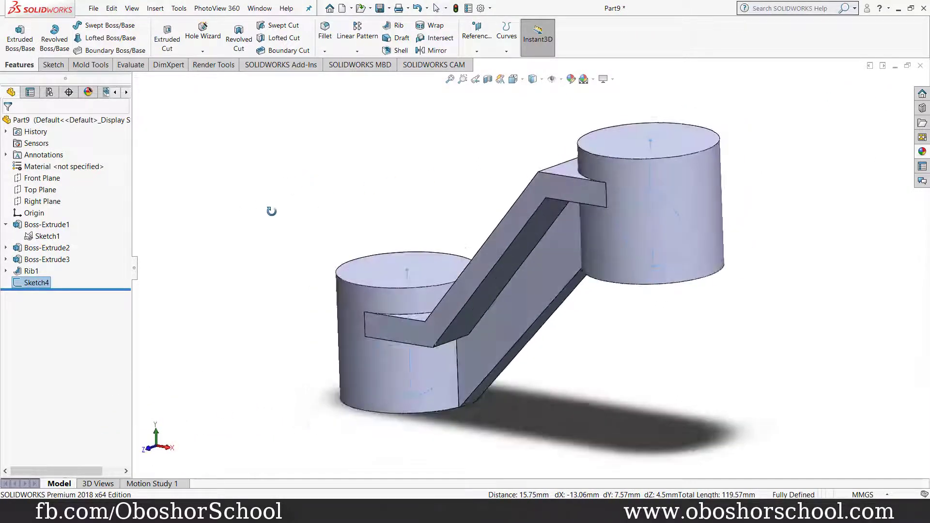
{"action": "middle_click_drag", "start_coordinate": [272, 211], "coordinate": [269, 222]}
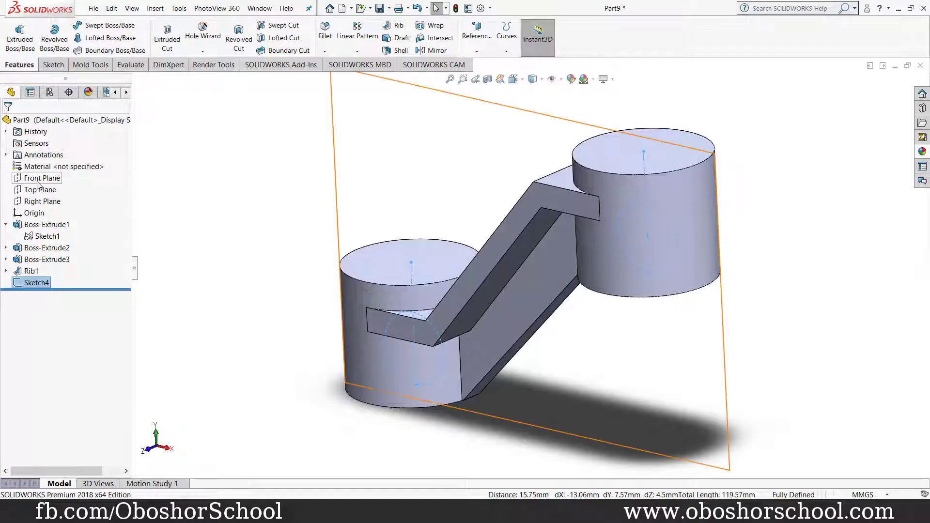
{"action": "middle_click_drag", "start_coordinate": [177, 216], "coordinate": [211, 237]}
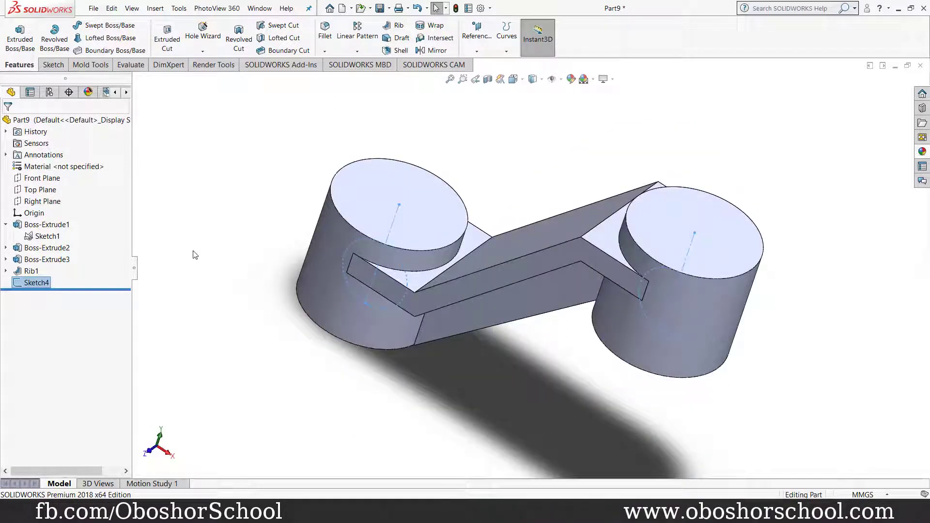
{"action": "left_click", "coordinate": [21, 40]}
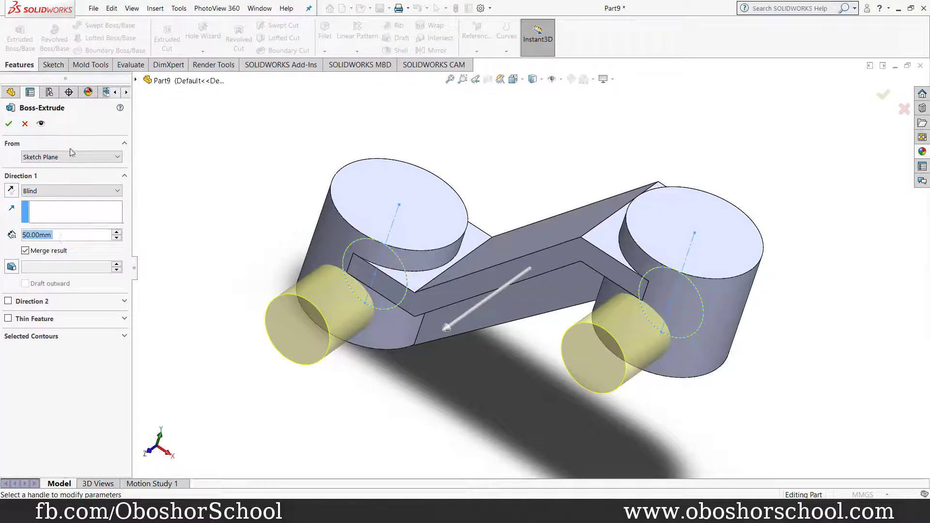
{"action": "left_click", "coordinate": [89, 157]}
{"action": "left_click", "coordinate": [63, 189]}
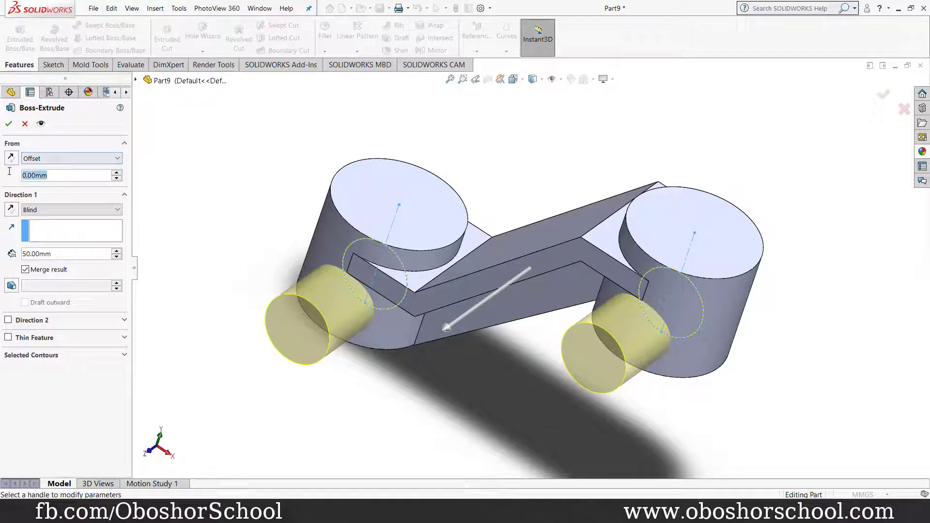
{"action": "type", "text": "59/2"}
{"action": "key", "text": "Return"}
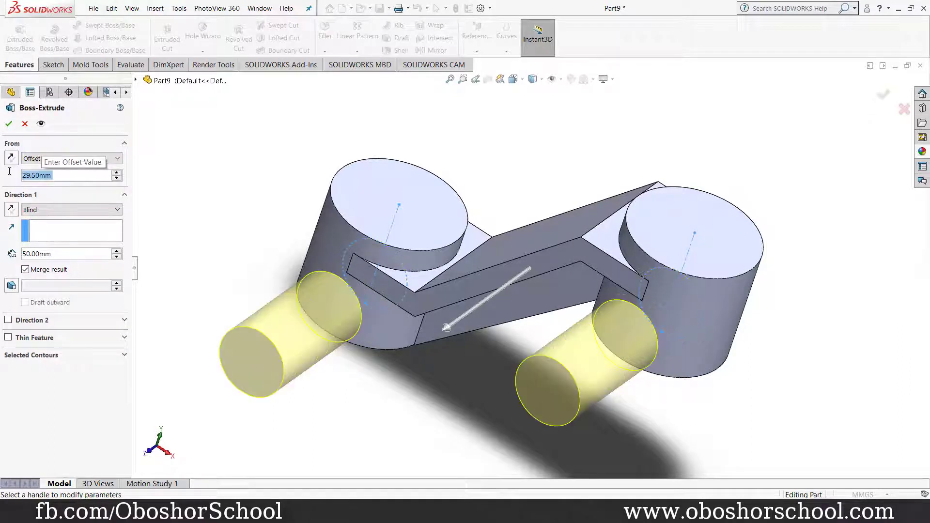
Reverse the extrusion direction, set the depth to 59/2 mm, and finish the Boss-Extrude of both side bosses.
{"action": "middle_click_drag", "start_coordinate": [250, 229], "coordinate": [183, 212]}
{"action": "left_click", "coordinate": [11, 209]}
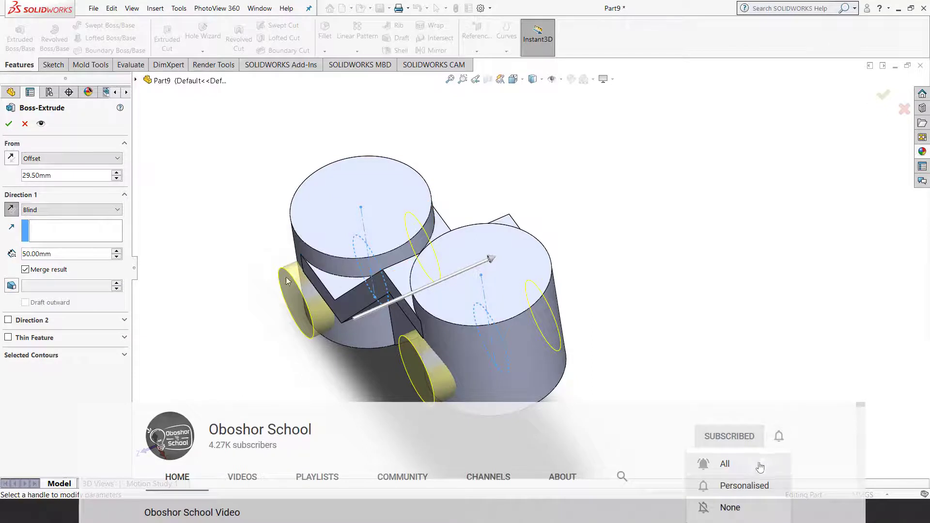
{"action": "left_click", "coordinate": [65, 256]}
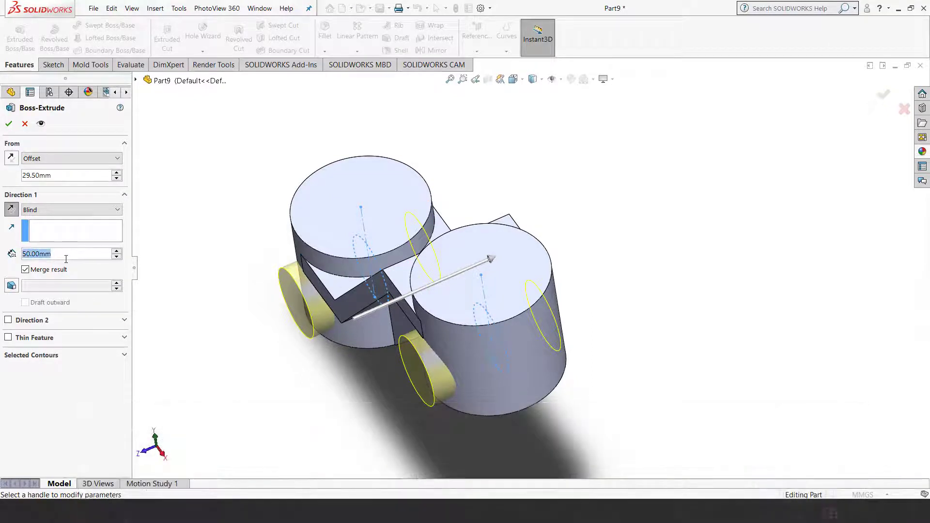
{"action": "type", "text": "5"}
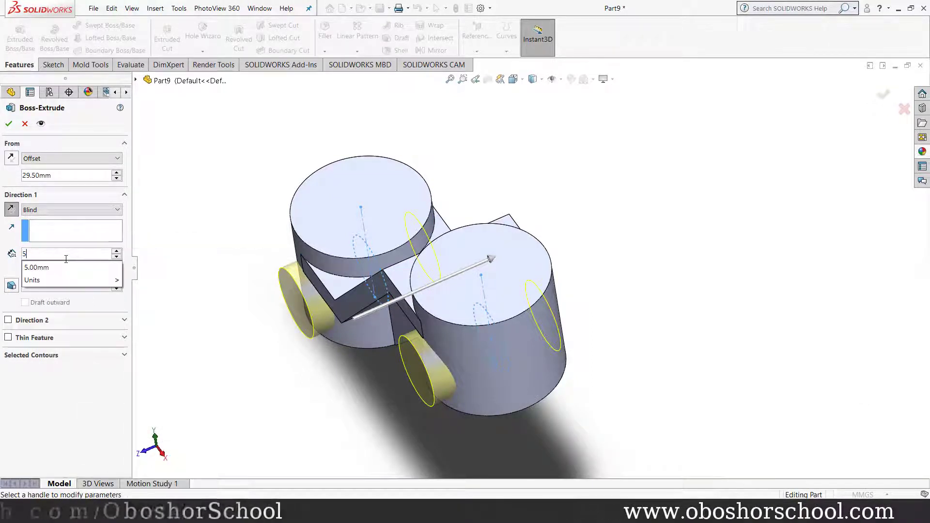
{"action": "type", "text": "9/2"}
{"action": "key", "text": "Return"}
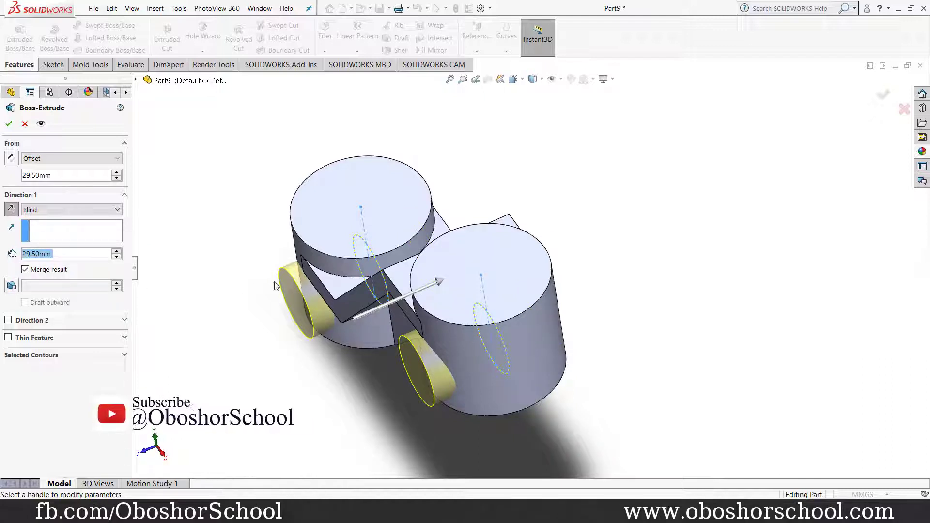
{"action": "left_click", "coordinate": [8, 123]}
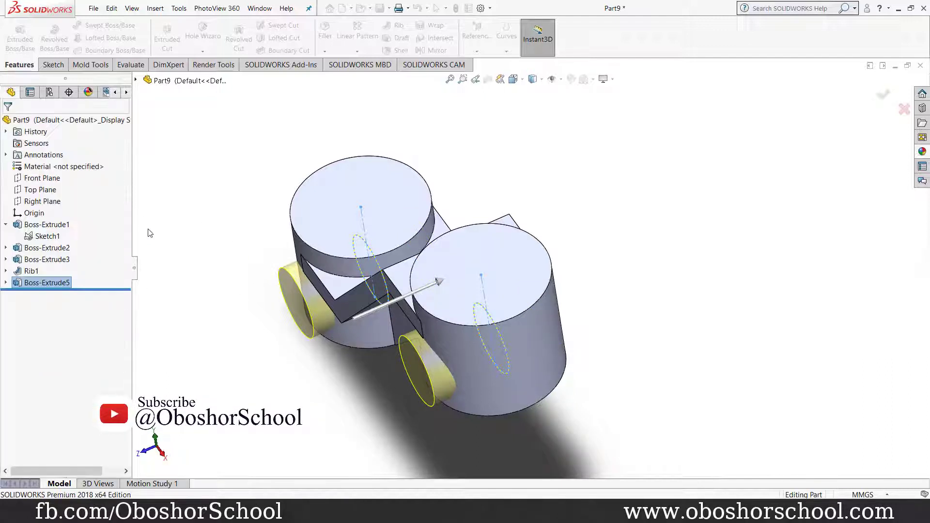
{"action": "middle_click_drag", "start_coordinate": [209, 319], "coordinate": [297, 354]}
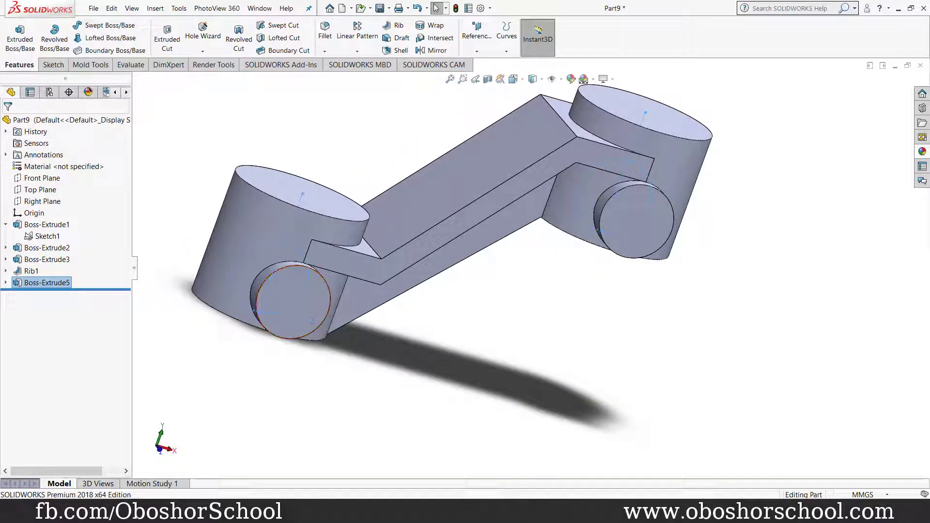
Orient the view normal to the upper side boss's end face and start a Hole Wizard hole, consulting the exercise drawing for its size.
{"action": "left_click", "coordinate": [555, 512]}
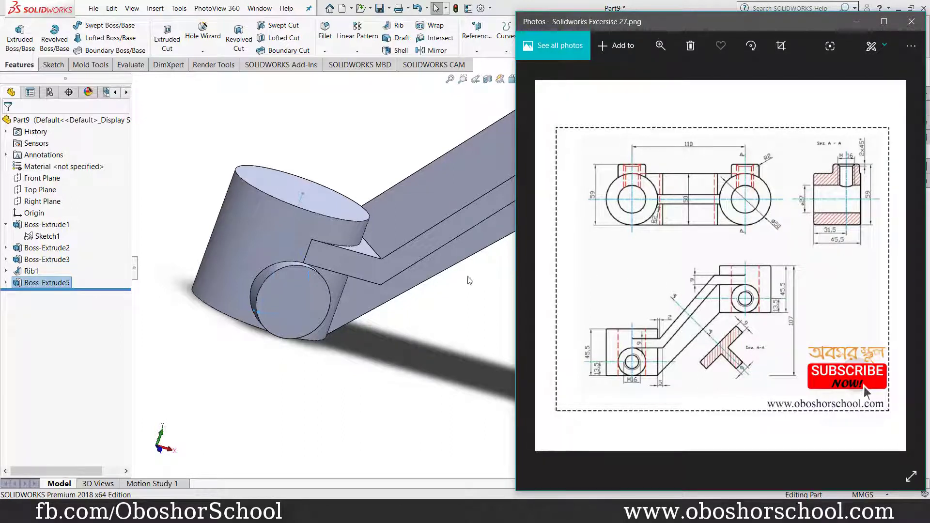
{"action": "left_click", "coordinate": [146, 168]}
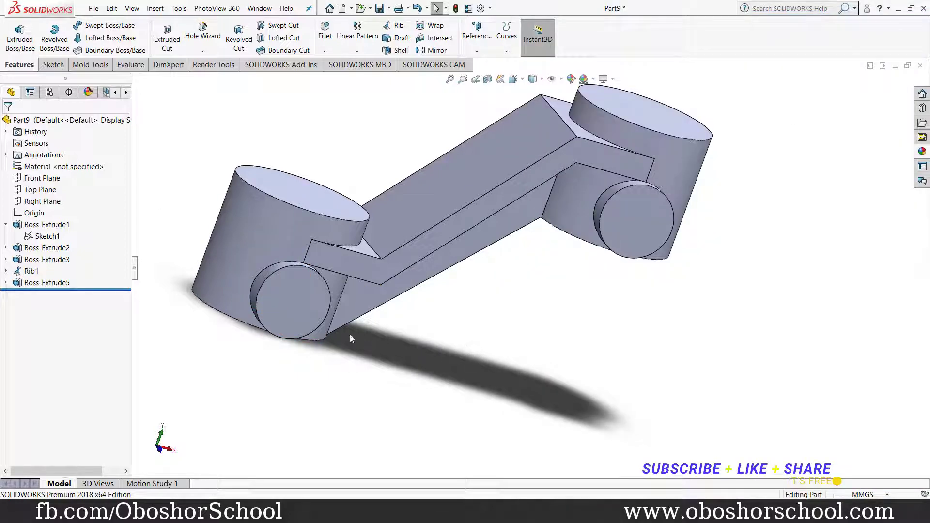
{"action": "left_click", "coordinate": [638, 231]}
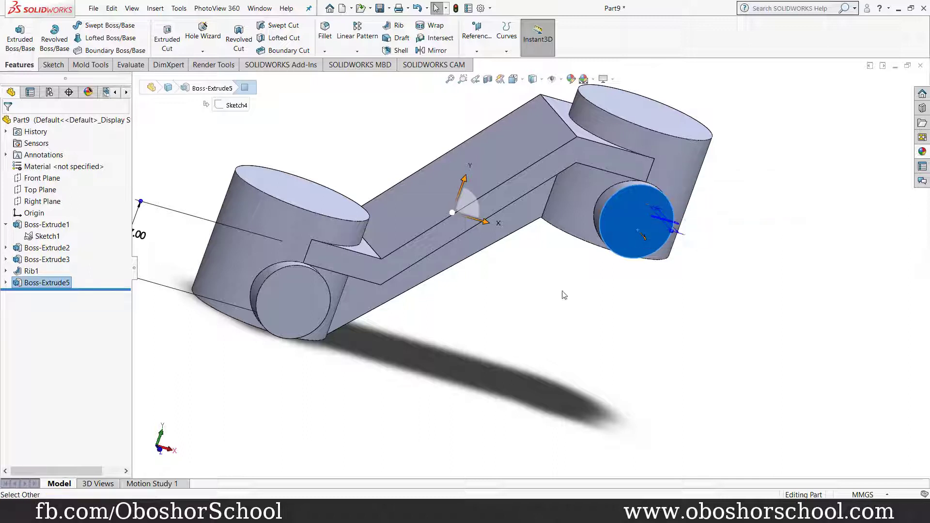
{"action": "left_click", "coordinate": [572, 324]}
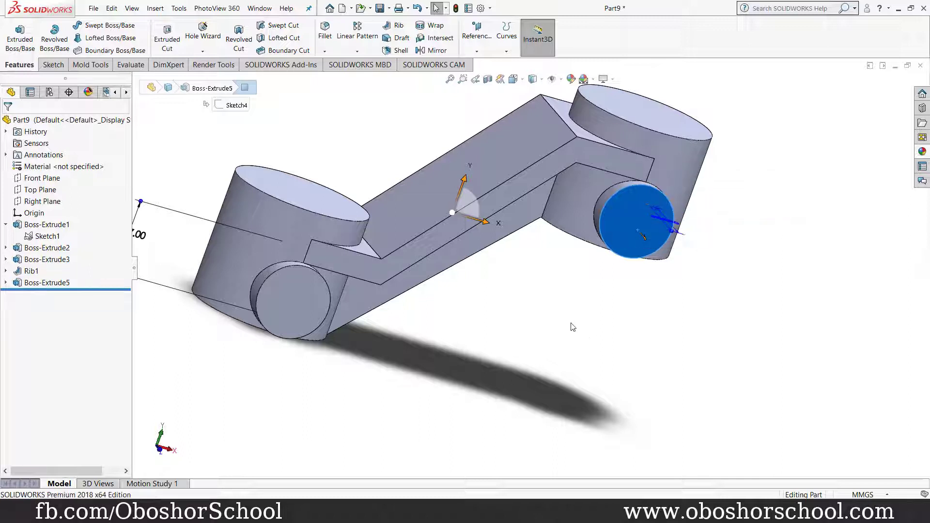
{"action": "left_click", "coordinate": [522, 80]}
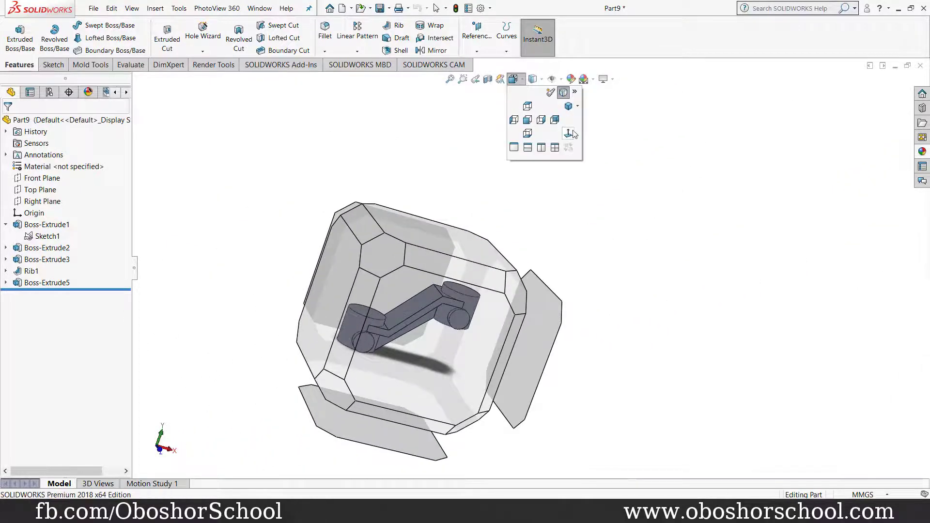
{"action": "left_click", "coordinate": [568, 133]}
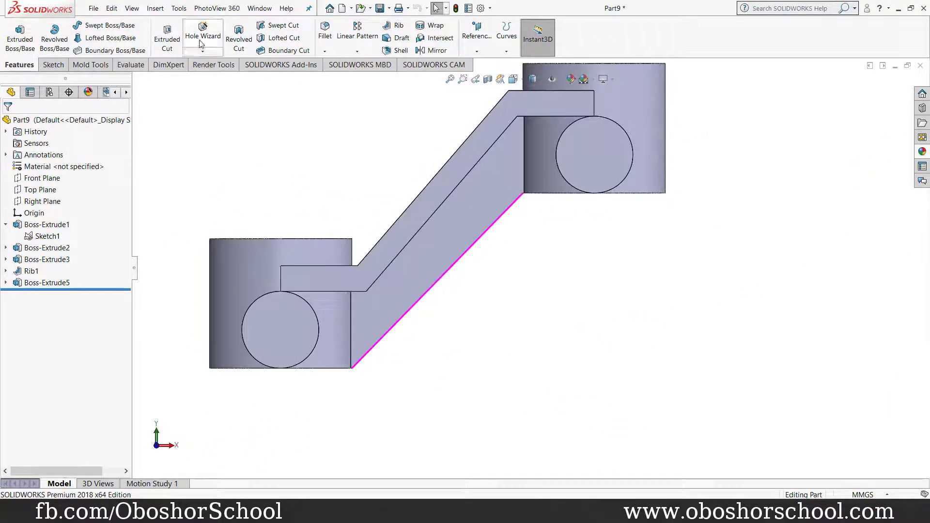
{"action": "left_click", "coordinate": [202, 39]}
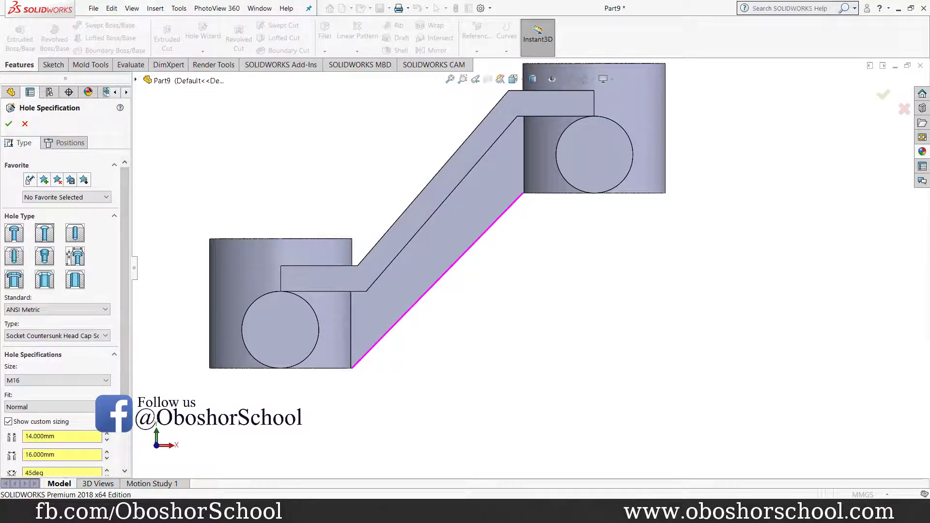
{"action": "key", "text": "alt+Tab"}
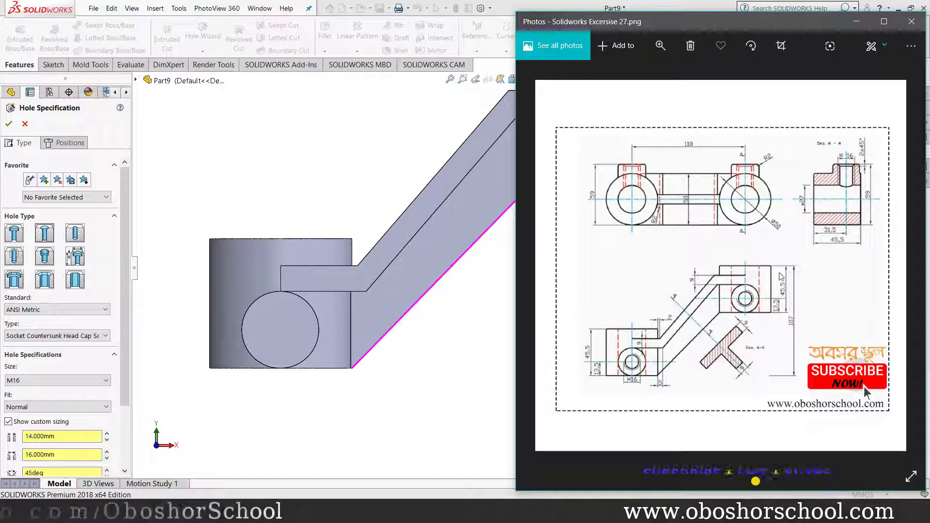
Specify a countersunk hole to the ANSI Metric standard for an M16 socket countersunk head cap screw.
{"action": "left_click", "coordinate": [46, 236]}
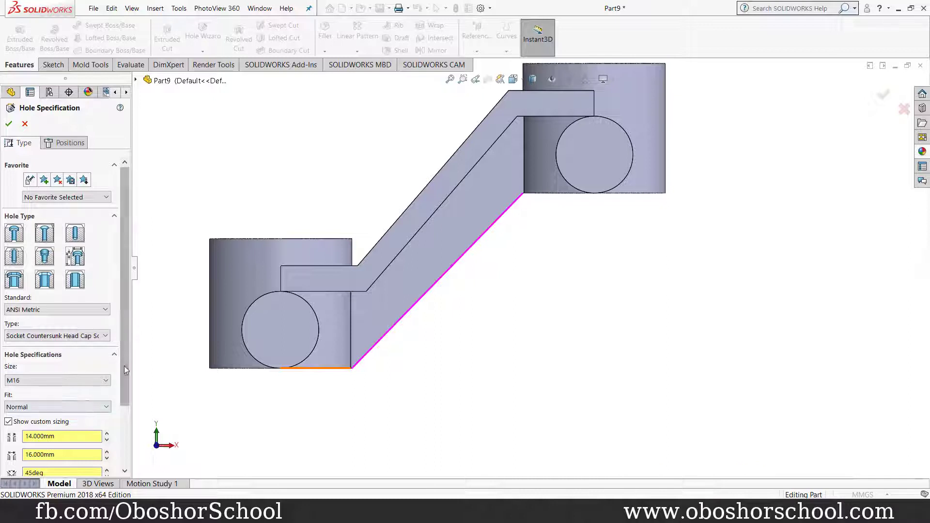
{"action": "left_click", "coordinate": [97, 311]}
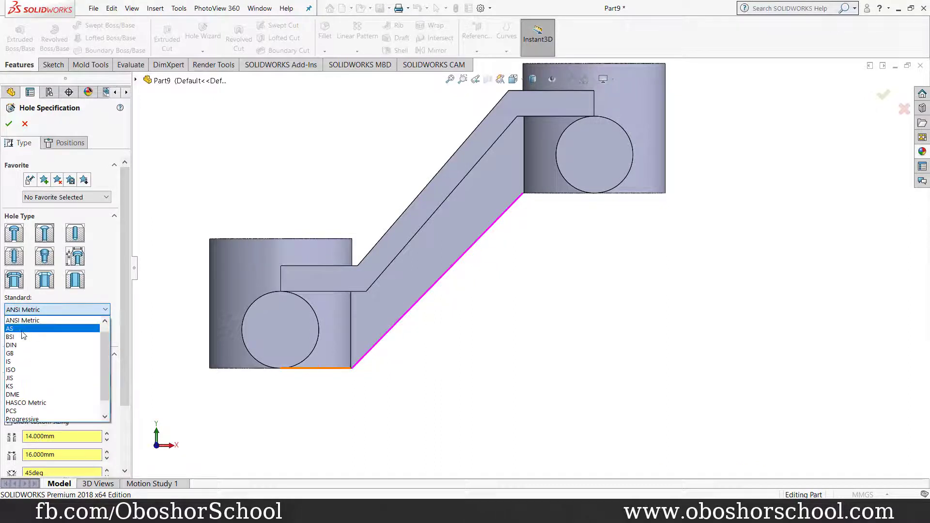
{"action": "left_click", "coordinate": [54, 321]}
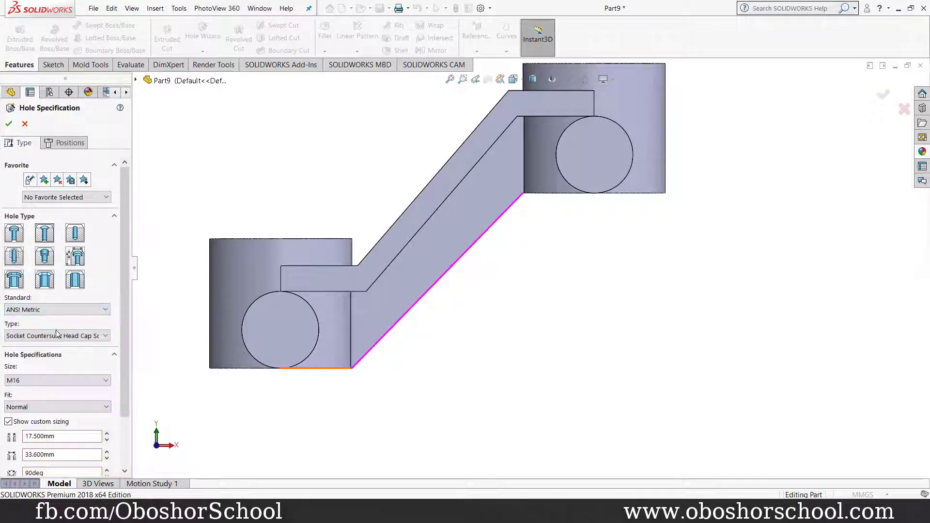
{"action": "left_click", "coordinate": [97, 338]}
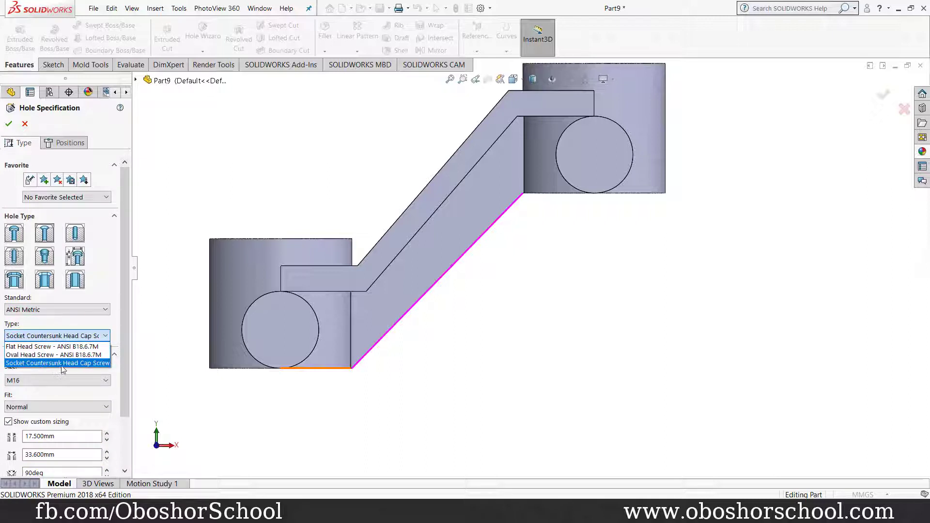
{"action": "left_click", "coordinate": [82, 365]}
{"action": "left_click", "coordinate": [102, 380]}
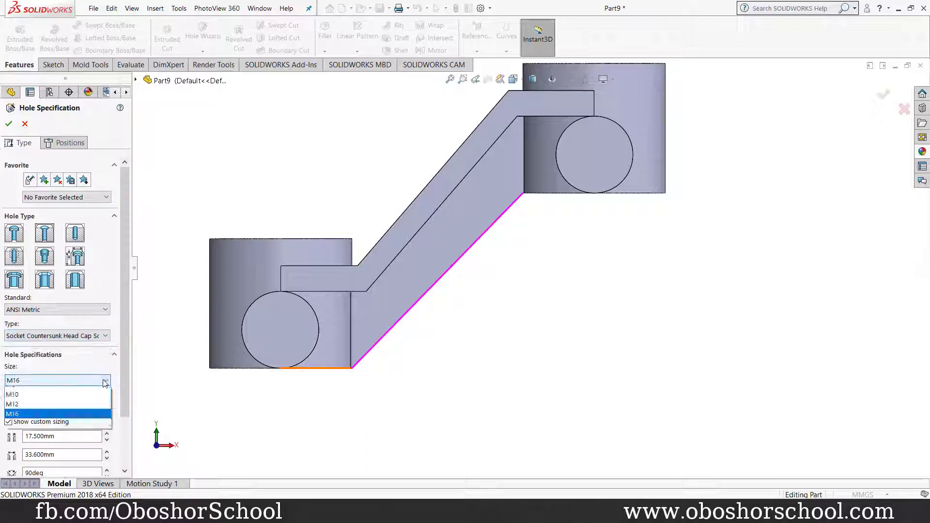
{"action": "left_click", "coordinate": [44, 386]}
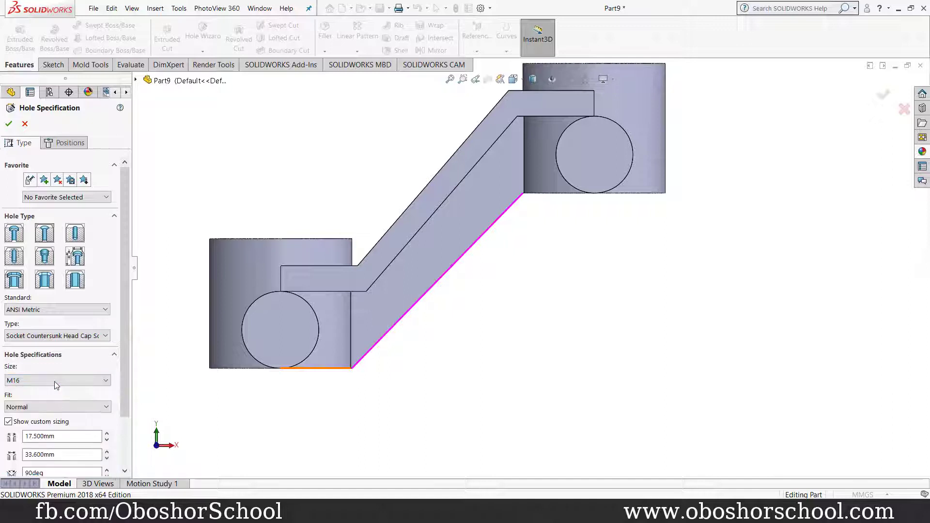
Set the custom hole sizing to a 14 mm through-hole diameter and a 16 mm countersink diameter.
{"action": "left_click_drag", "start_coordinate": [124, 401], "coordinate": [124, 444]}
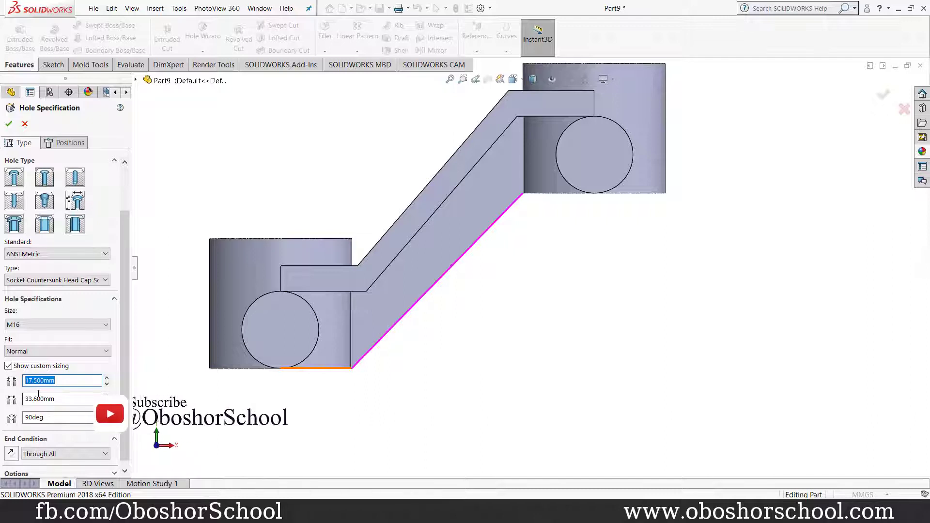
{"action": "type", "text": "4"}
{"action": "key", "text": "Return"}
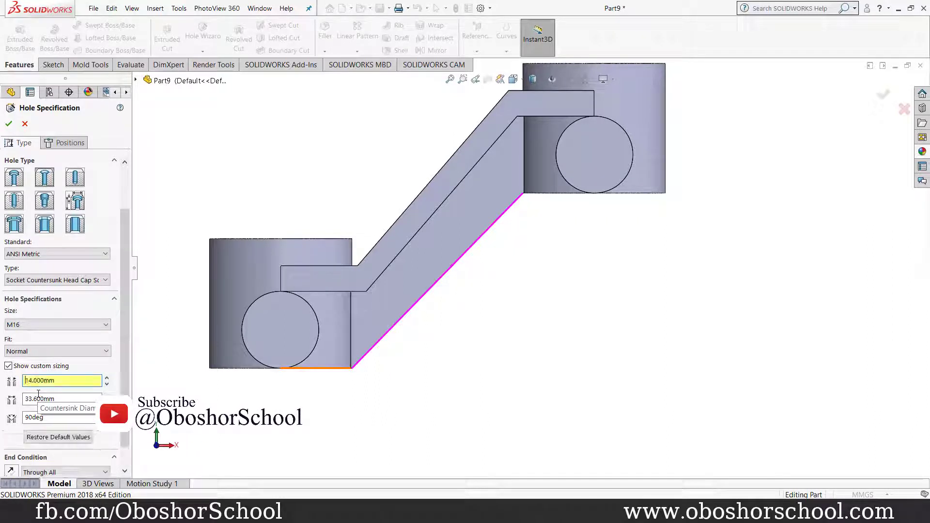
{"action": "double_click", "coordinate": [41, 397]}
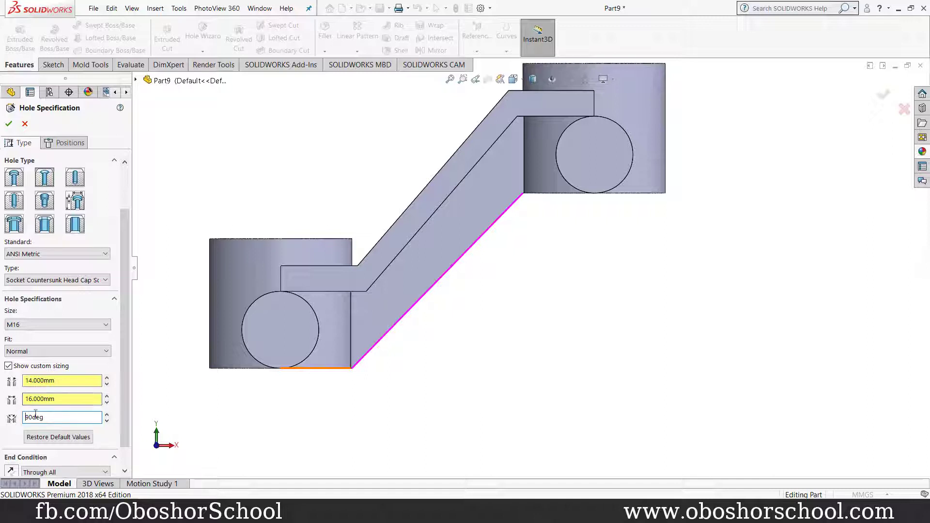
{"action": "left_click_drag", "start_coordinate": [124, 378], "coordinate": [123, 410]}
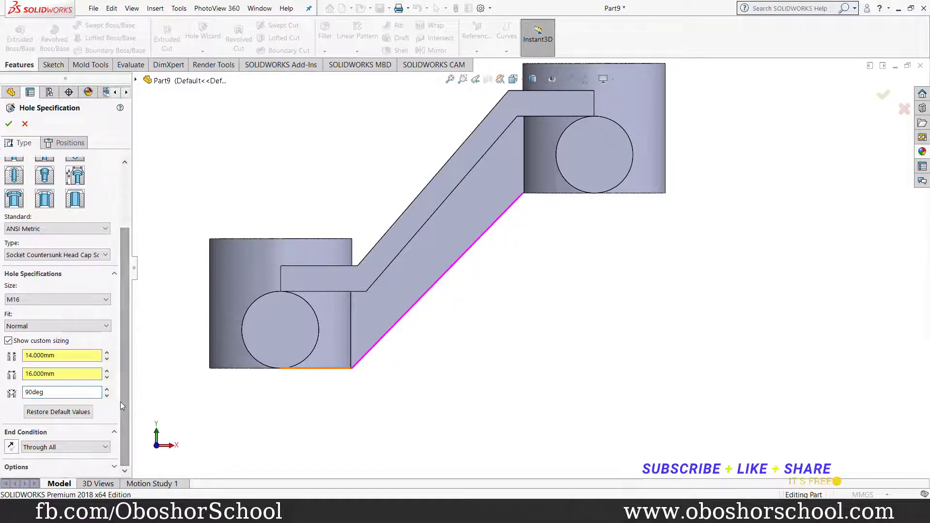
{"action": "scroll", "coordinate": [125, 398], "scroll_direction": "up", "scroll_amount": 3}
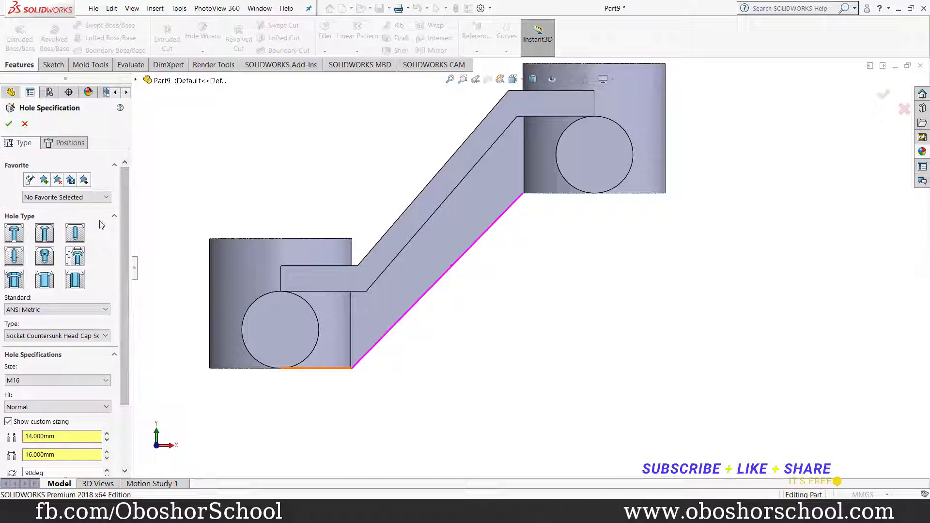
Place a hole at the centre of each side boss's end face and finish the Hole Wizard feature.
{"action": "left_click", "coordinate": [67, 144]}
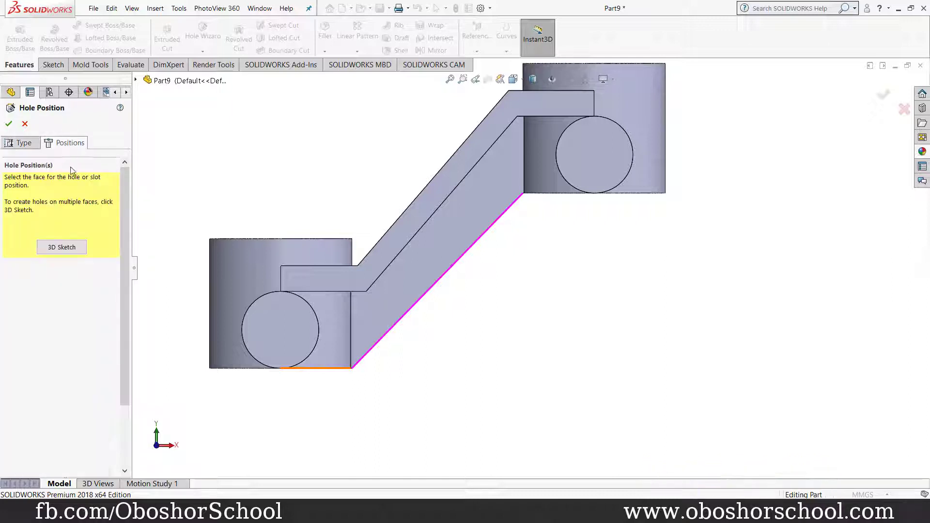
{"action": "left_click", "coordinate": [282, 332]}
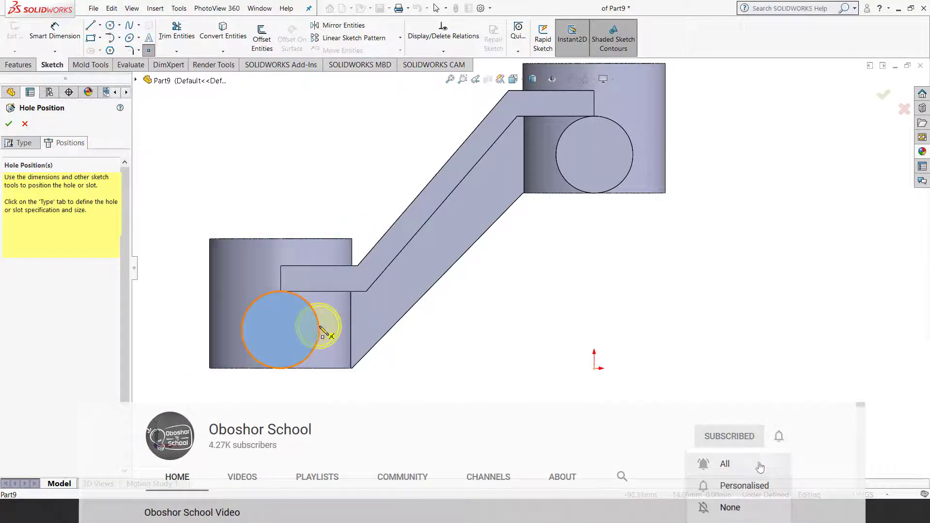
{"action": "left_click", "coordinate": [280, 330]}
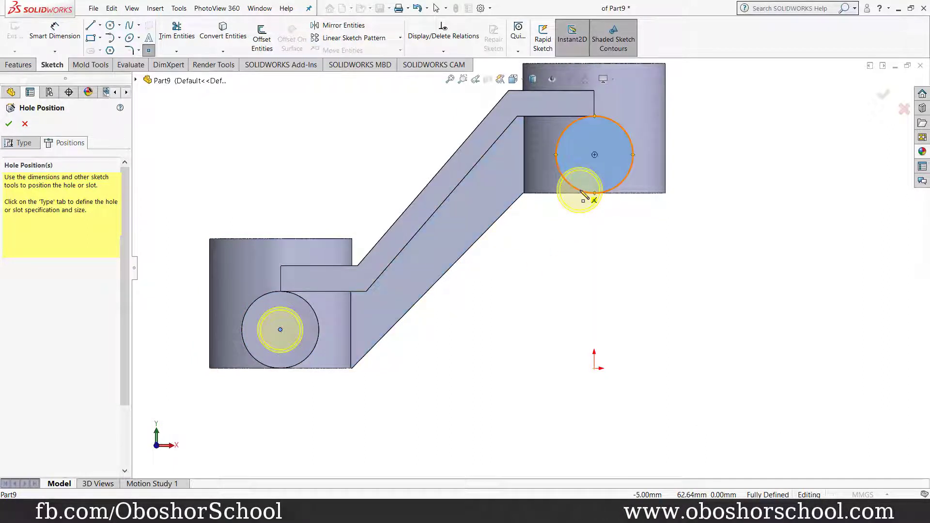
{"action": "left_click", "coordinate": [595, 156]}
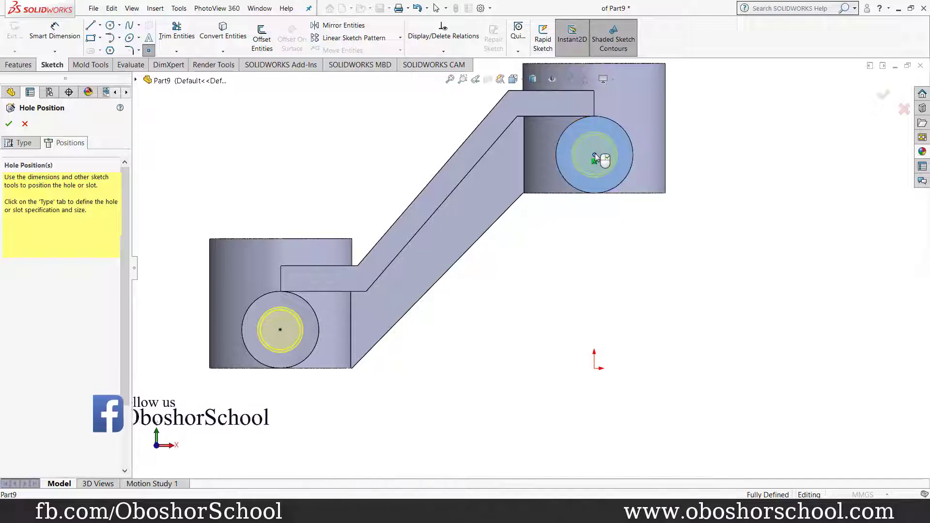
{"action": "left_click", "coordinate": [9, 124]}
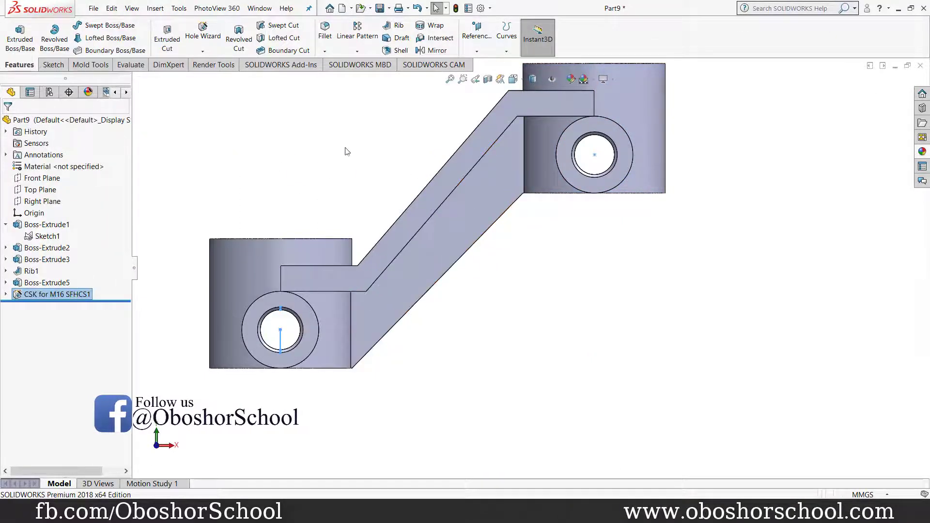
Start an Extruded Cut from the first boss sketch, using the inner circles of both bosses as the selected contours.
{"action": "middle_click_drag", "start_coordinate": [347, 151], "coordinate": [361, 213]}
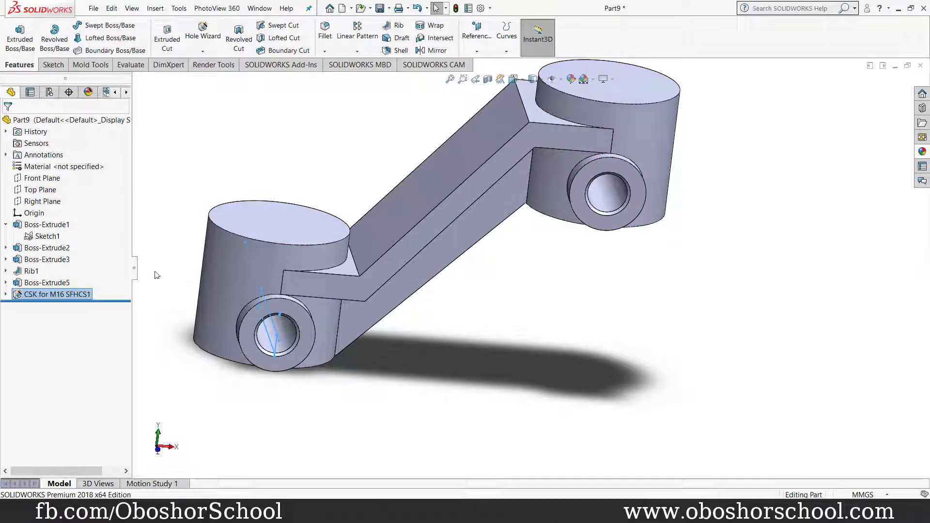
{"action": "left_click", "coordinate": [47, 237]}
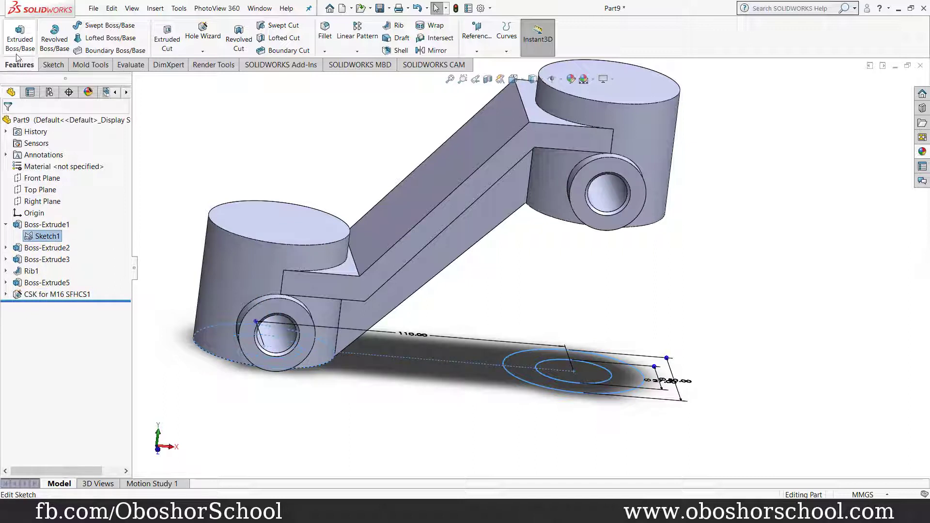
{"action": "left_click", "coordinate": [165, 43]}
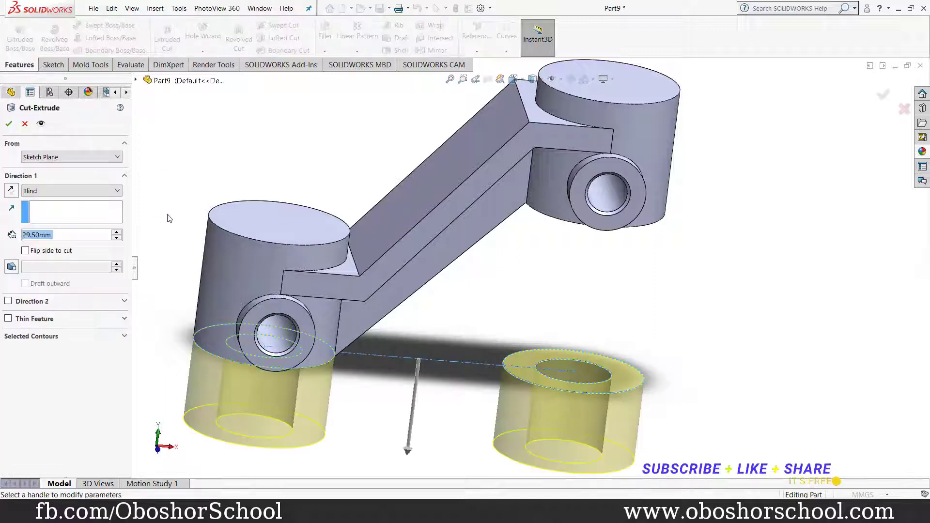
{"action": "left_click", "coordinate": [46, 338]}
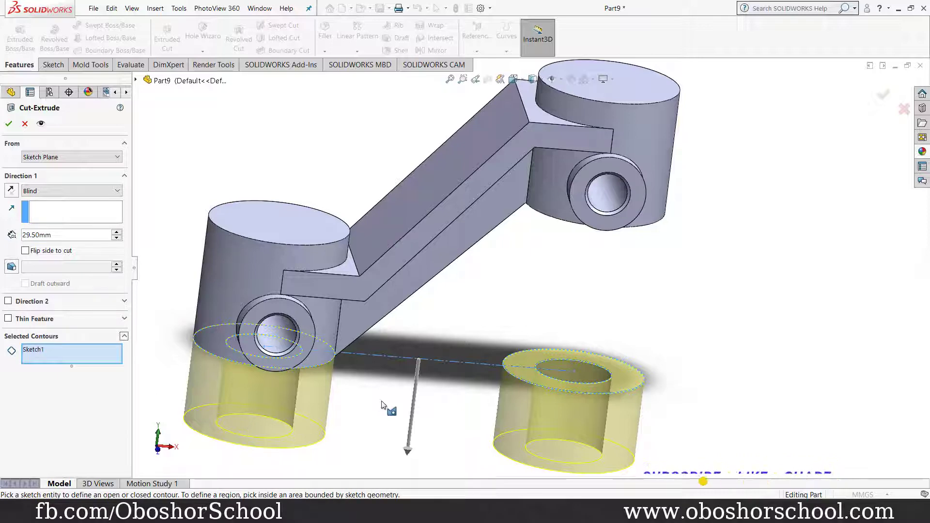
{"action": "middle_click_drag", "start_coordinate": [386, 407], "coordinate": [331, 380]}
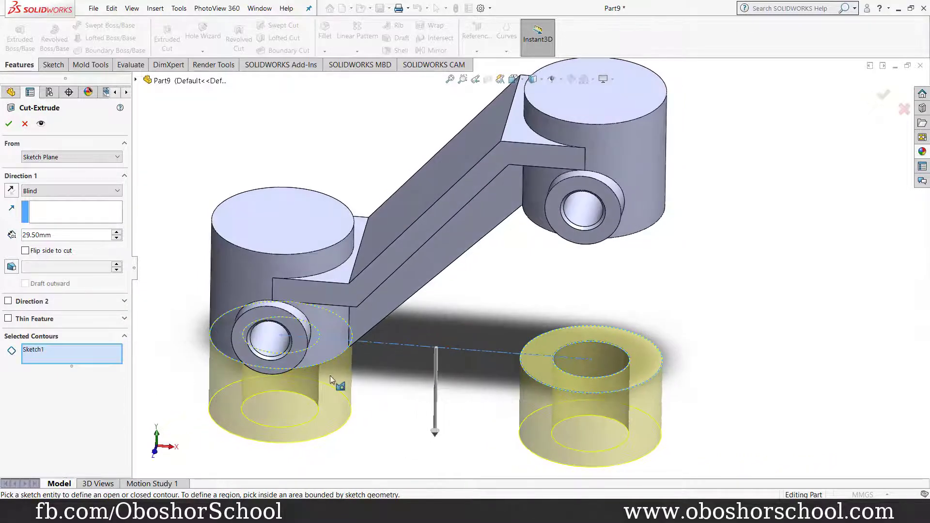
{"action": "left_click", "coordinate": [313, 344]}
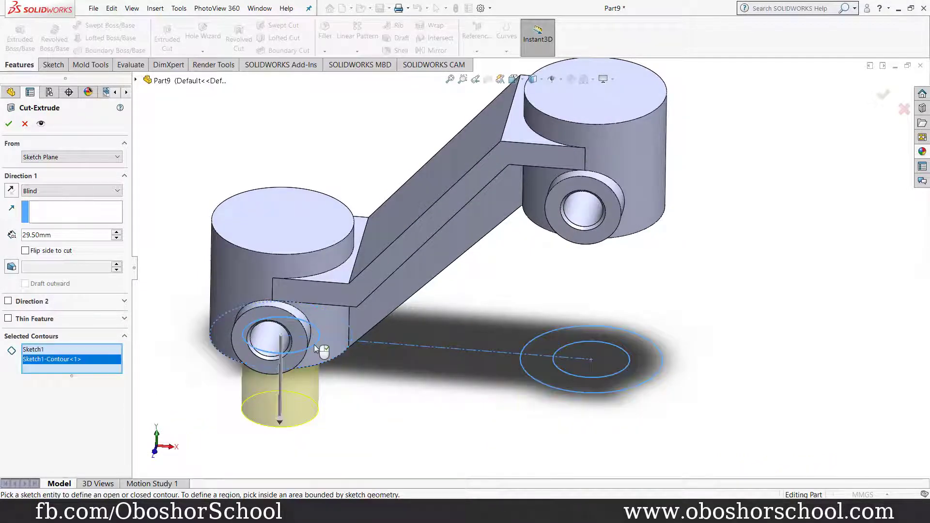
{"action": "left_click", "coordinate": [595, 377]}
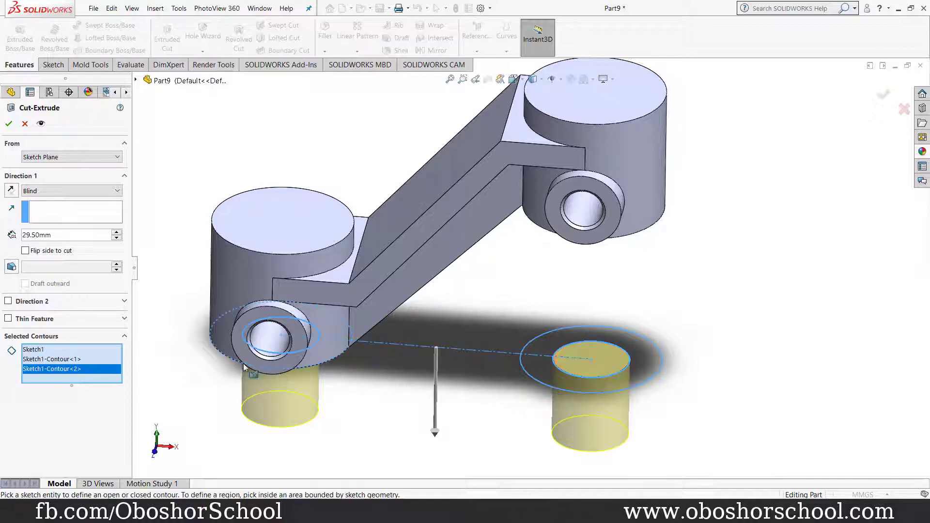
Reverse the cut upward, set its end condition to Through All, and finish the vertical bores through both main bosses.
{"action": "left_click", "coordinate": [11, 191]}
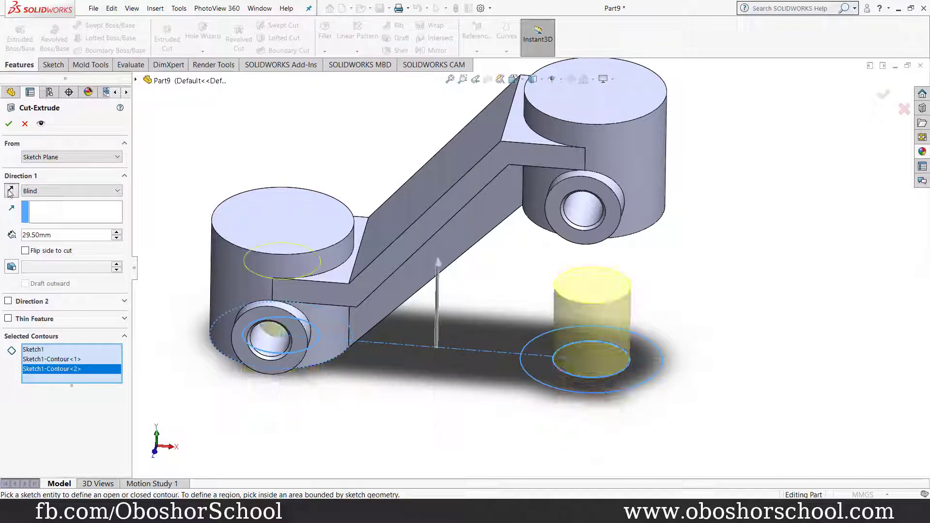
{"action": "left_click", "coordinate": [118, 192]}
{"action": "left_click", "coordinate": [89, 212]}
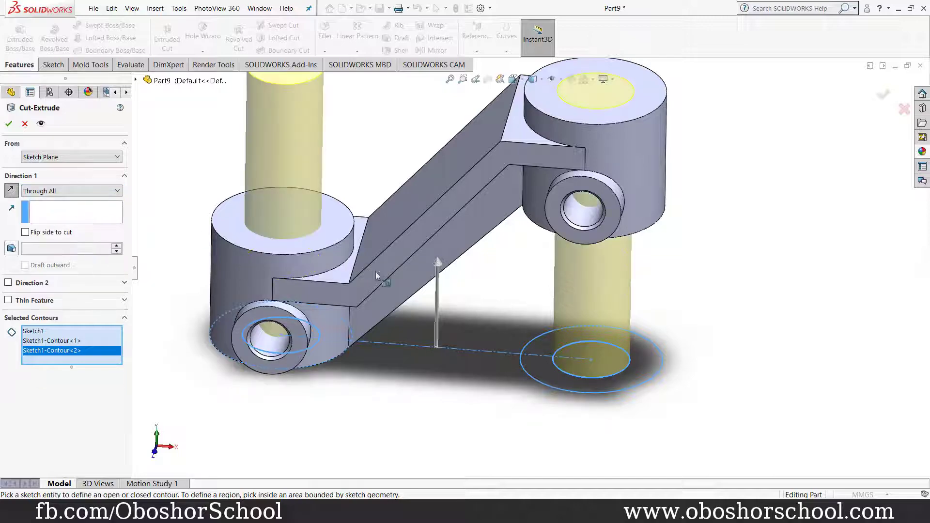
{"action": "middle_click_drag", "start_coordinate": [756, 213], "coordinate": [731, 240]}
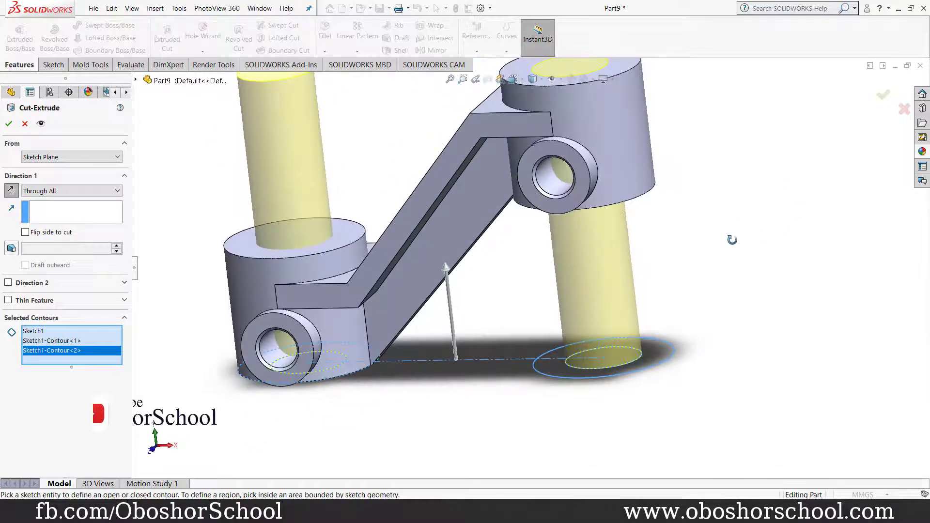
{"action": "left_click", "coordinate": [450, 81]}
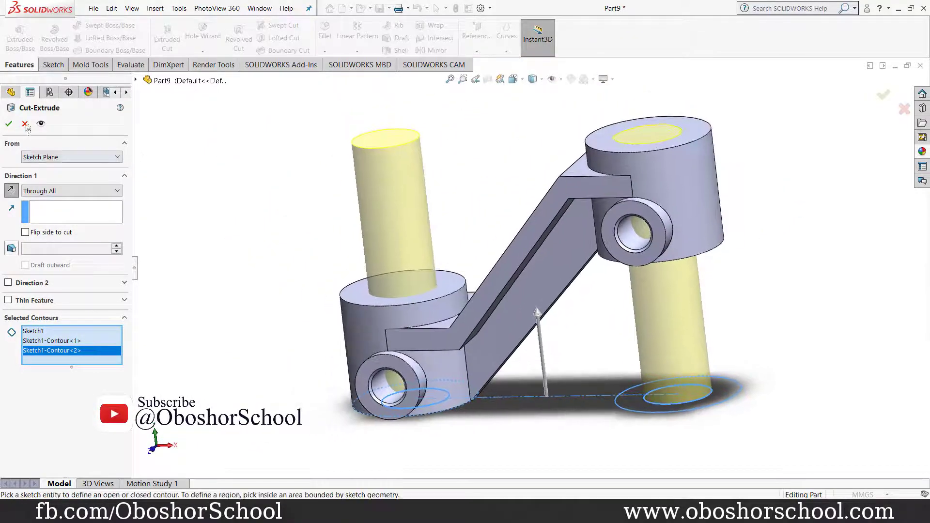
{"action": "left_click", "coordinate": [9, 125]}
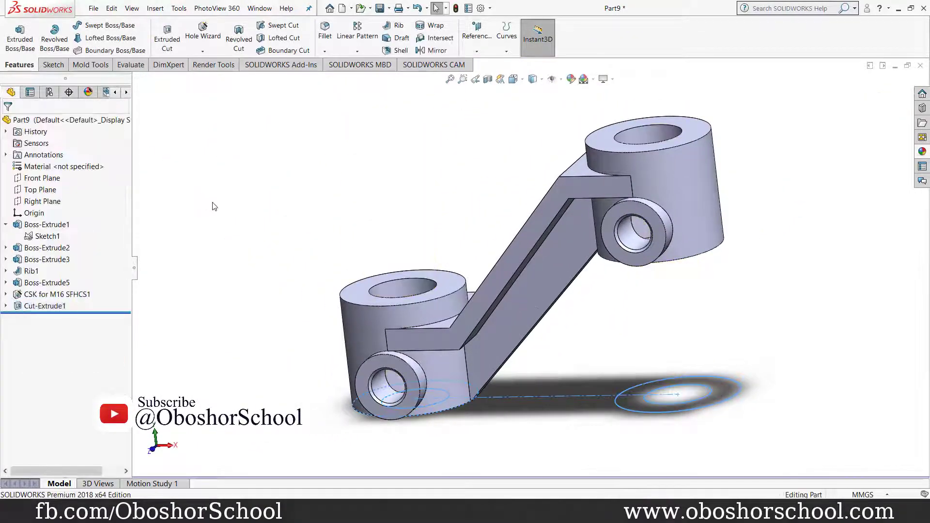
{"action": "middle_click_drag", "start_coordinate": [249, 198], "coordinate": [252, 228]}
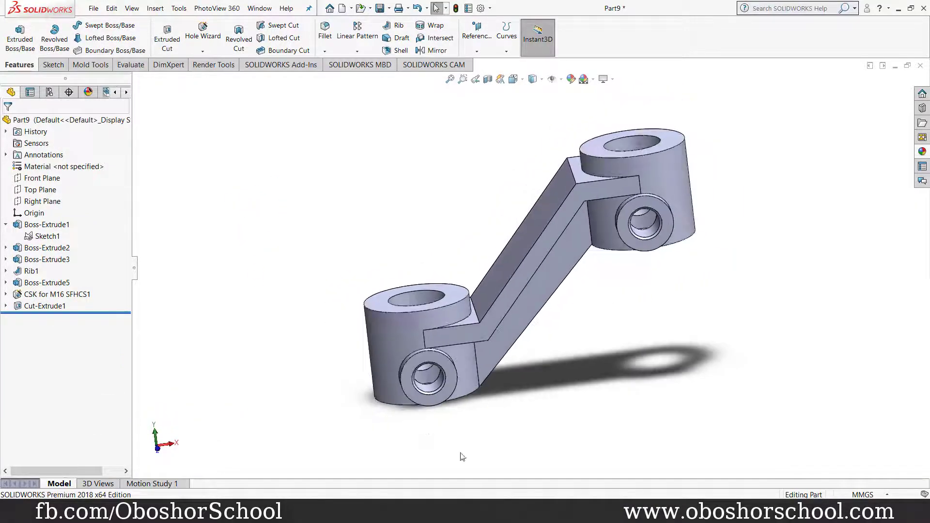
Consult the exercise drawing and fillet the outer end edges of both side bosses with a 2 mm radius.
{"action": "key", "text": "alt+Tab"}
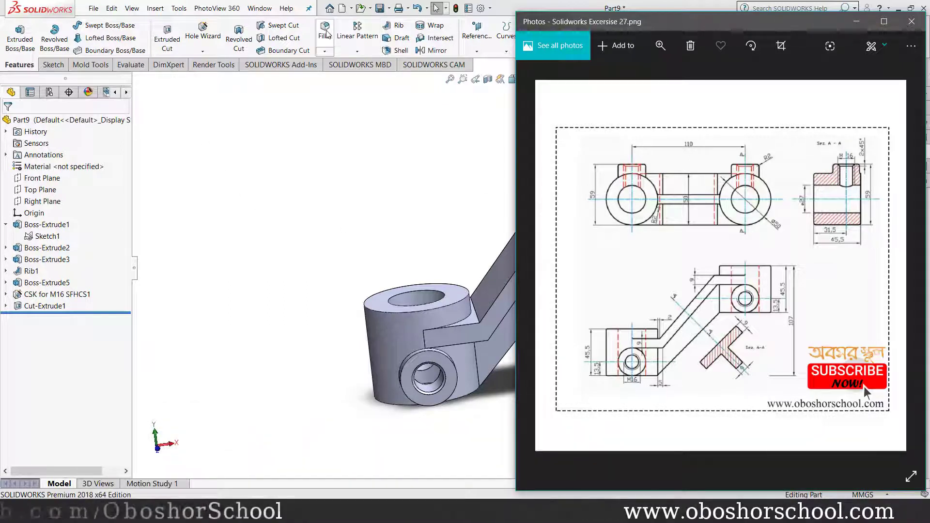
{"action": "left_click", "coordinate": [325, 35]}
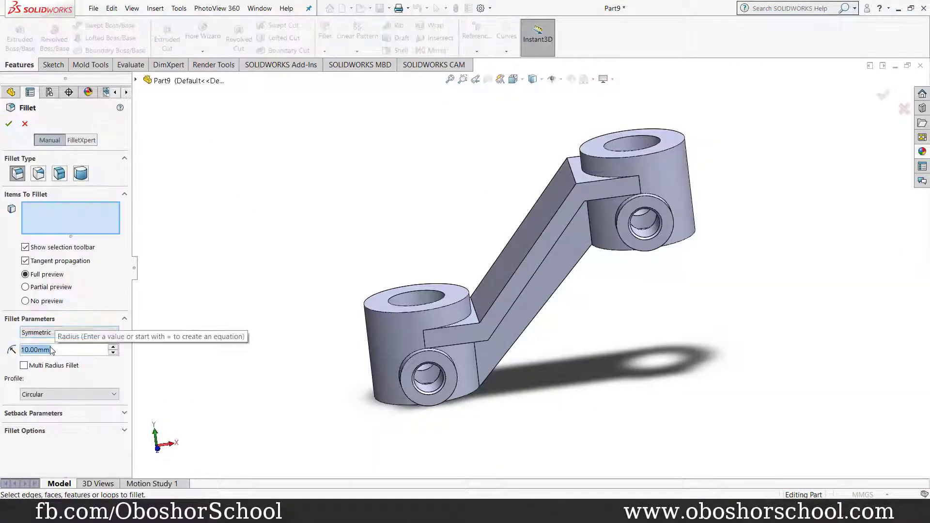
{"action": "type", "text": "2"}
{"action": "key", "text": "Return"}
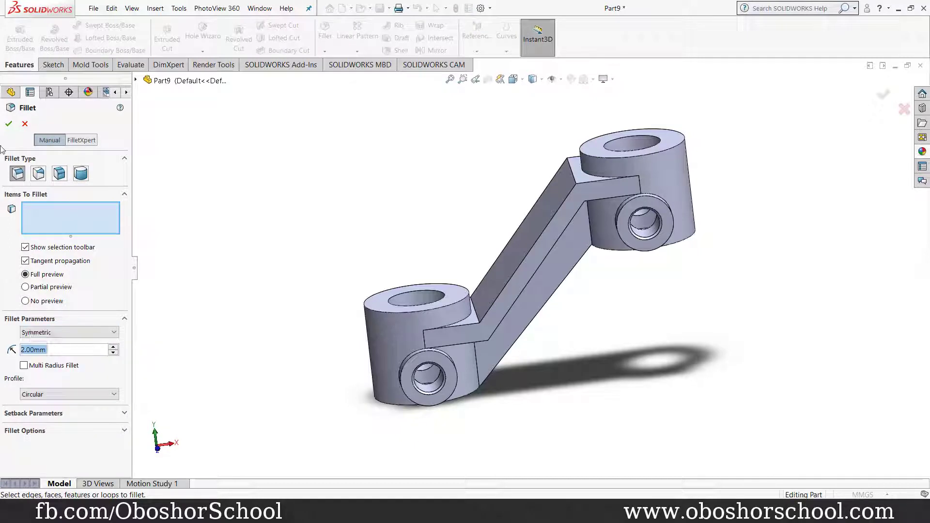
{"action": "left_click", "coordinate": [446, 373]}
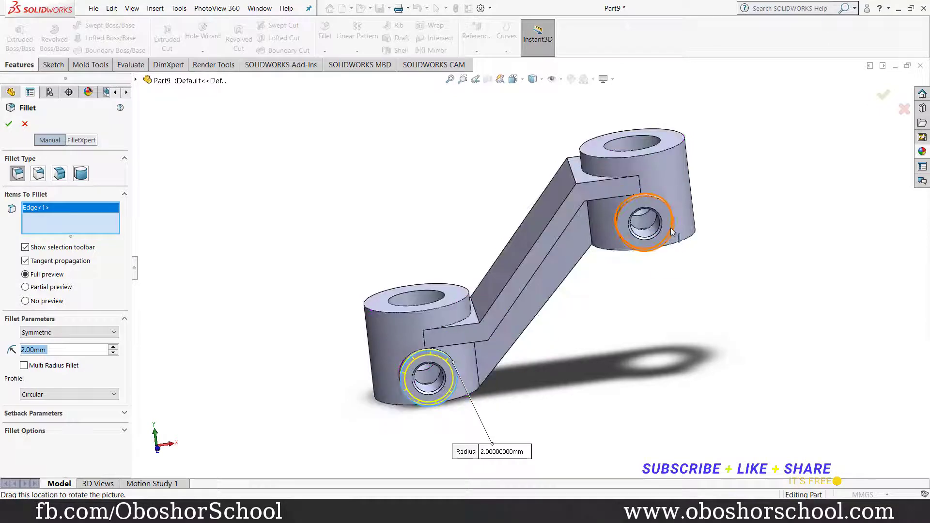
{"action": "middle_click_drag", "start_coordinate": [743, 219], "coordinate": [618, 275]}
{"action": "left_click", "coordinate": [617, 277]}
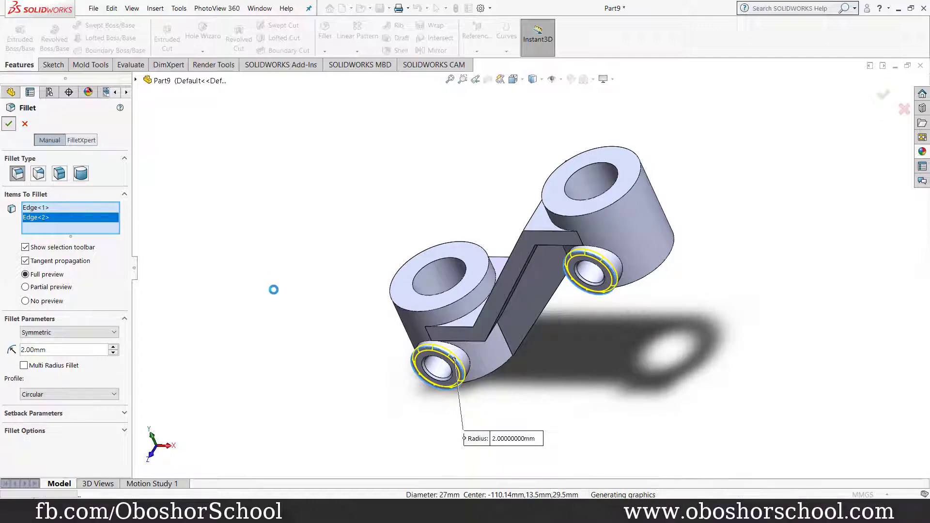
{"action": "middle_click_drag", "start_coordinate": [277, 350], "coordinate": [359, 383]}
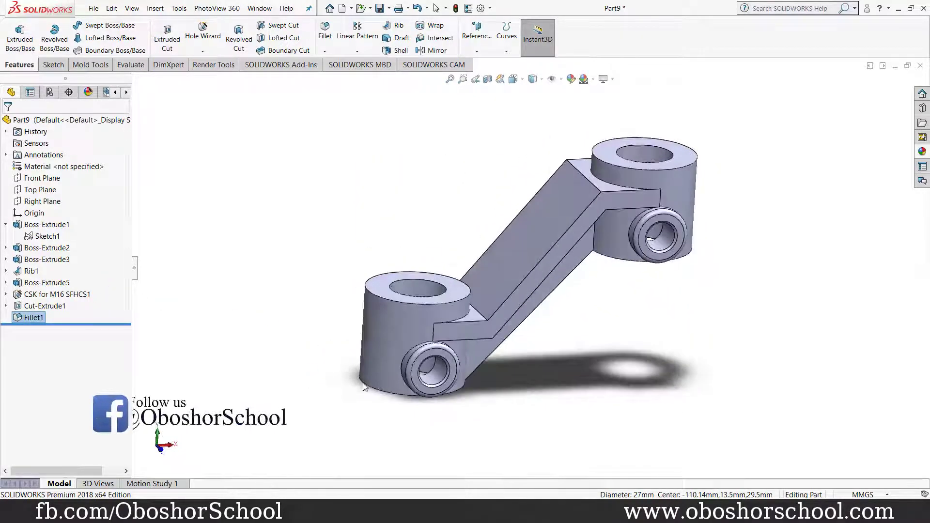
Open the whole part's appearance for editing and apply the brushed steel metal appearance.
{"action": "right_click", "coordinate": [670, 173]}
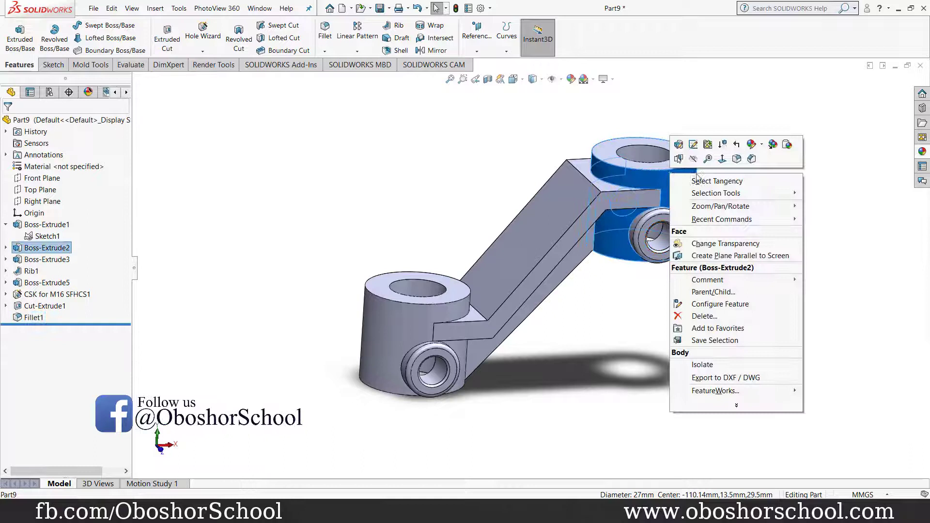
{"action": "left_click", "coordinate": [762, 145]}
{"action": "left_click", "coordinate": [775, 198]}
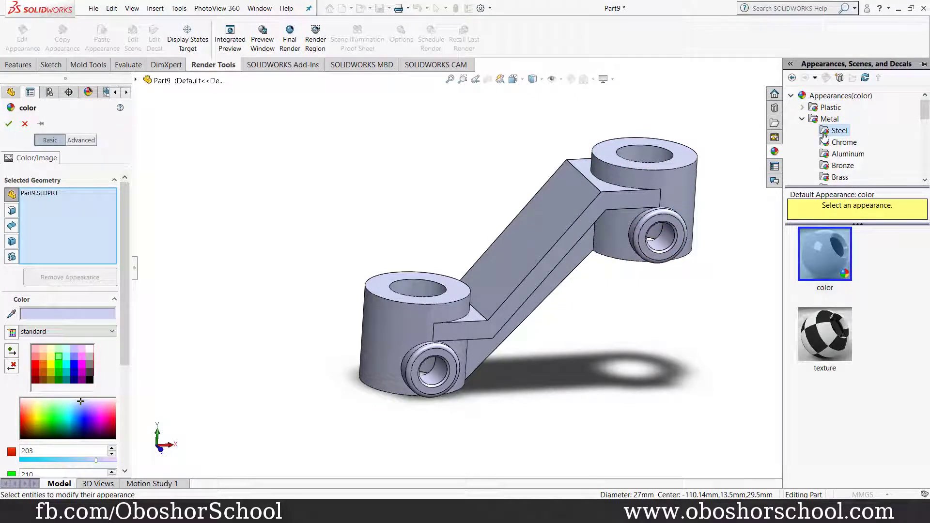
{"action": "left_click", "coordinate": [824, 136]}
{"action": "left_click", "coordinate": [837, 331]}
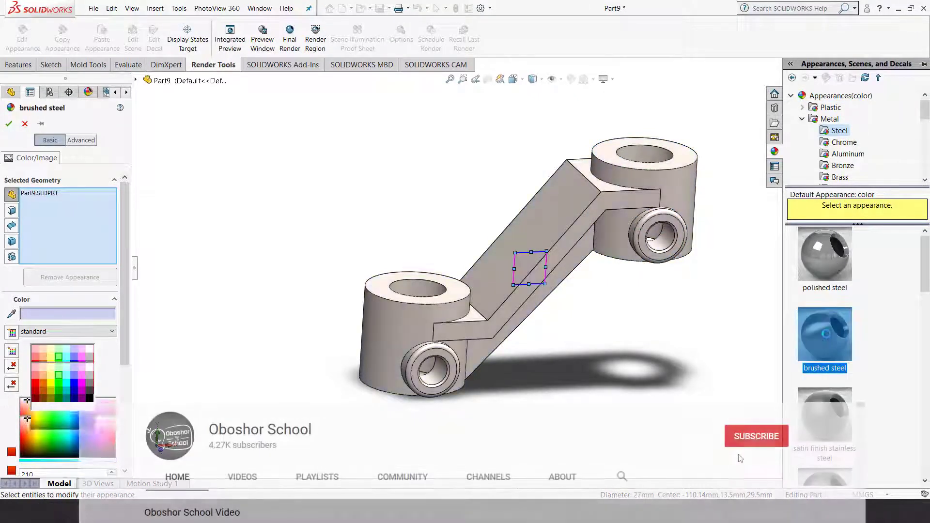
Colour the part's brushed steel appearance light green and accept the appearance change.
{"action": "left_click", "coordinate": [59, 377]}
{"action": "middle_click_drag", "start_coordinate": [307, 326], "coordinate": [279, 413]}
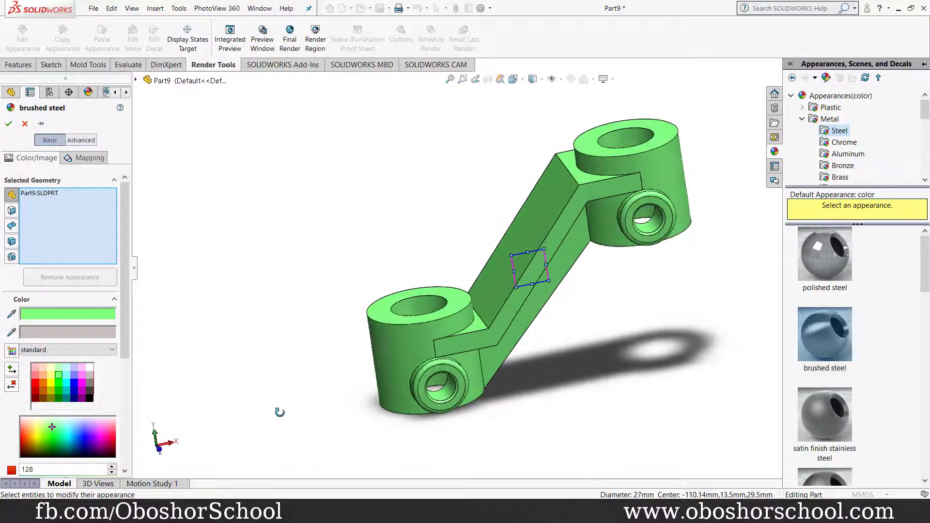
{"action": "left_click", "coordinate": [8, 124]}
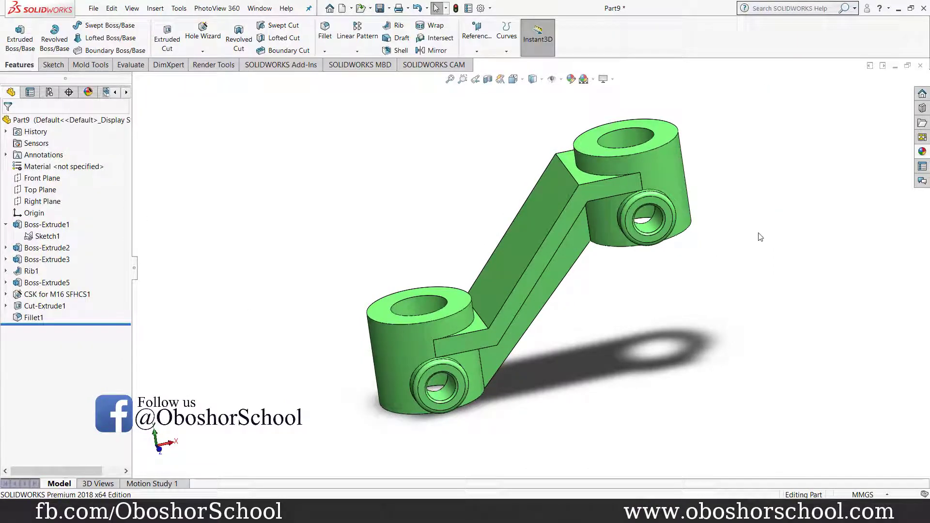
{"action": "scroll", "coordinate": [788, 237], "scroll_direction": "down", "scroll_amount": 2}
{"action": "scroll", "coordinate": [767, 233], "scroll_direction": "up", "scroll_amount": 2}
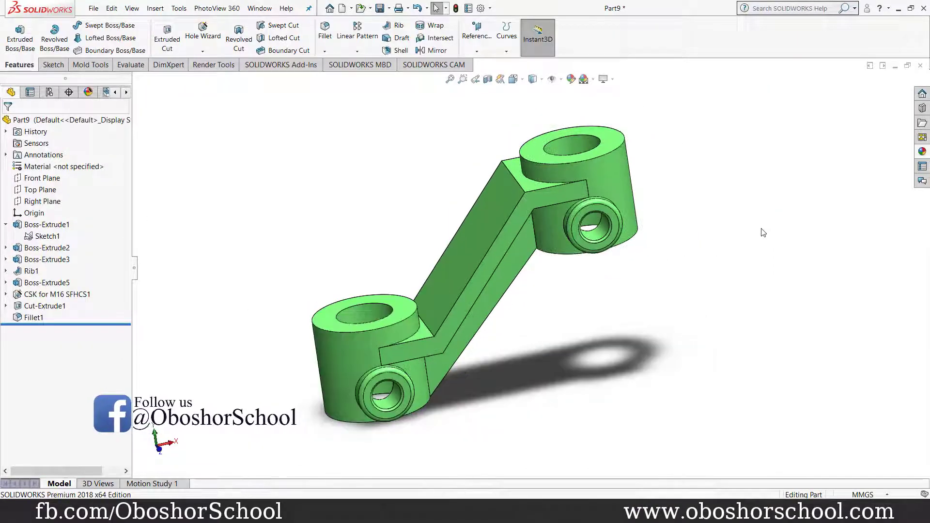